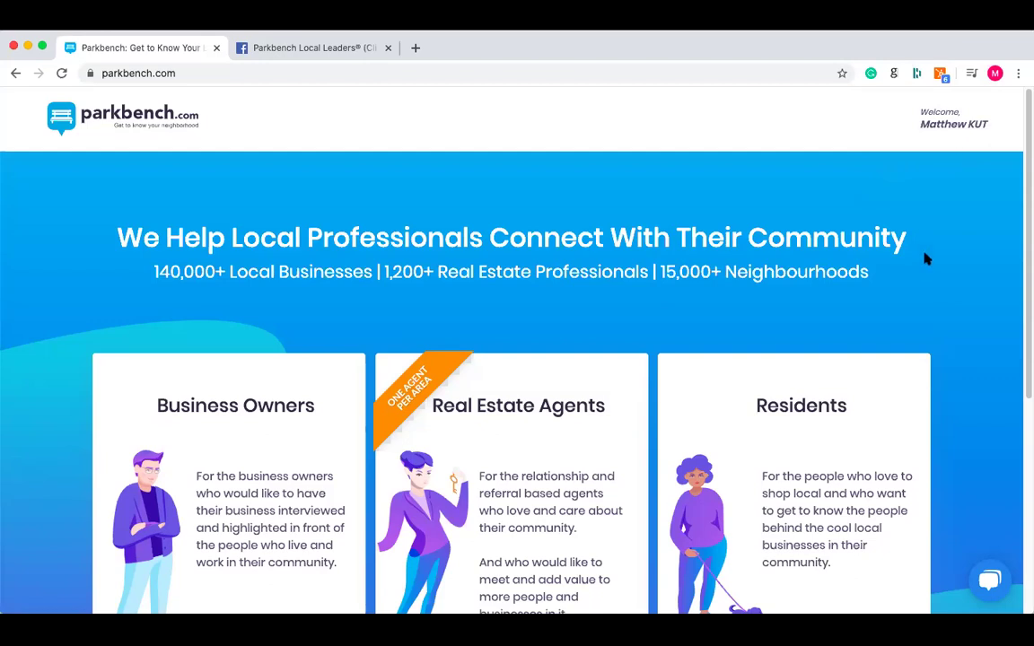
# - Open the account's Control Panel and browse the Interviews forms list to find Business Owner Interview
pyautogui.moveTo(943, 137)
pyautogui.click(948, 159)
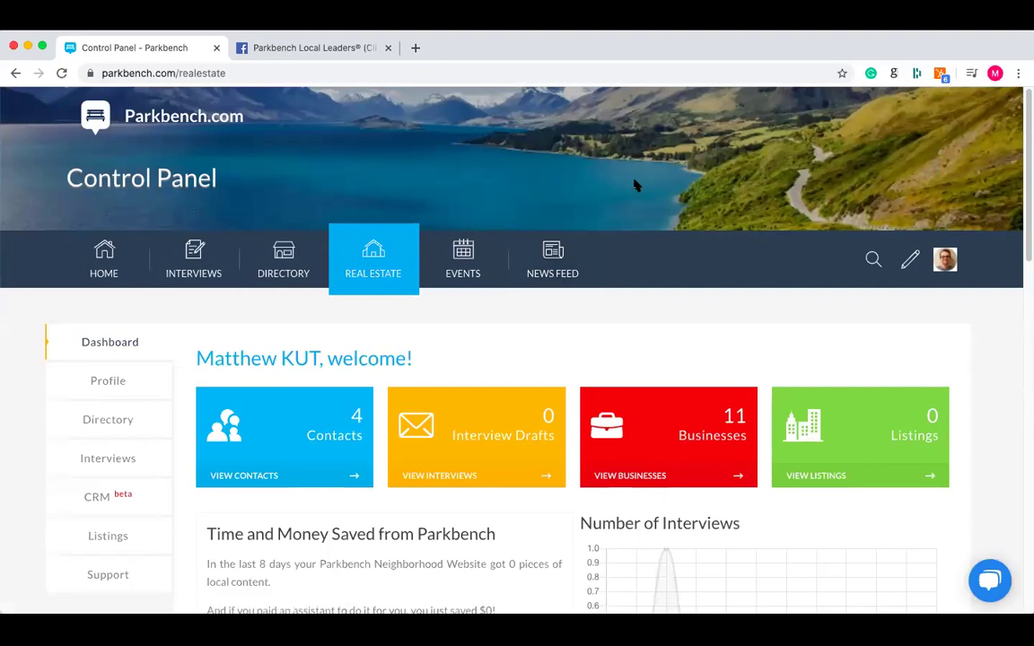
pyautogui.scroll(-1, 646, 180)
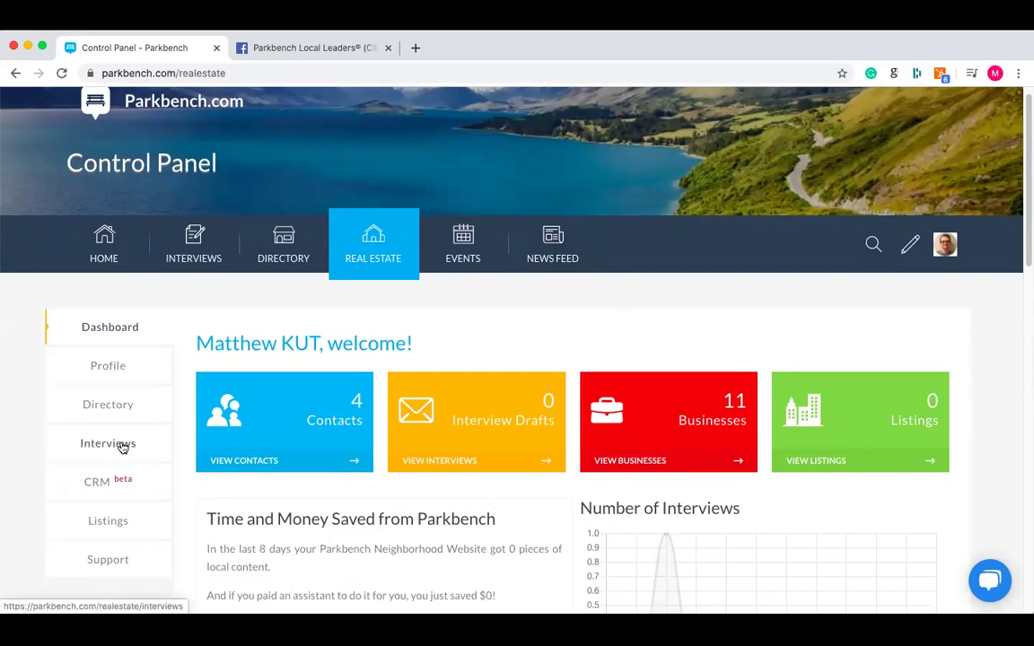
pyautogui.click(123, 448)
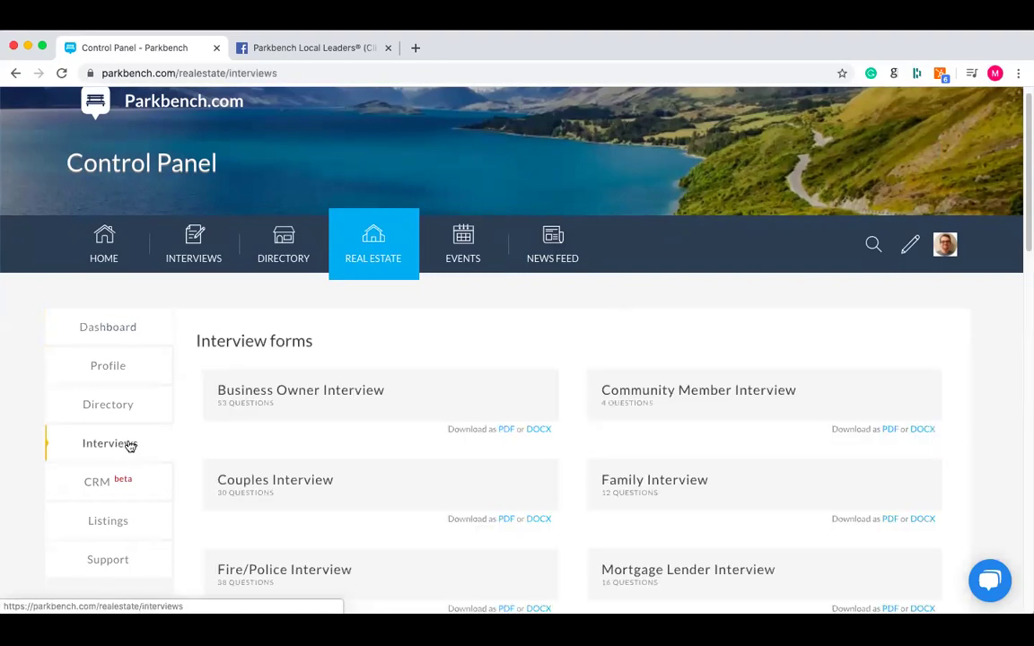
pyautogui.scroll(-3, 583, 336)
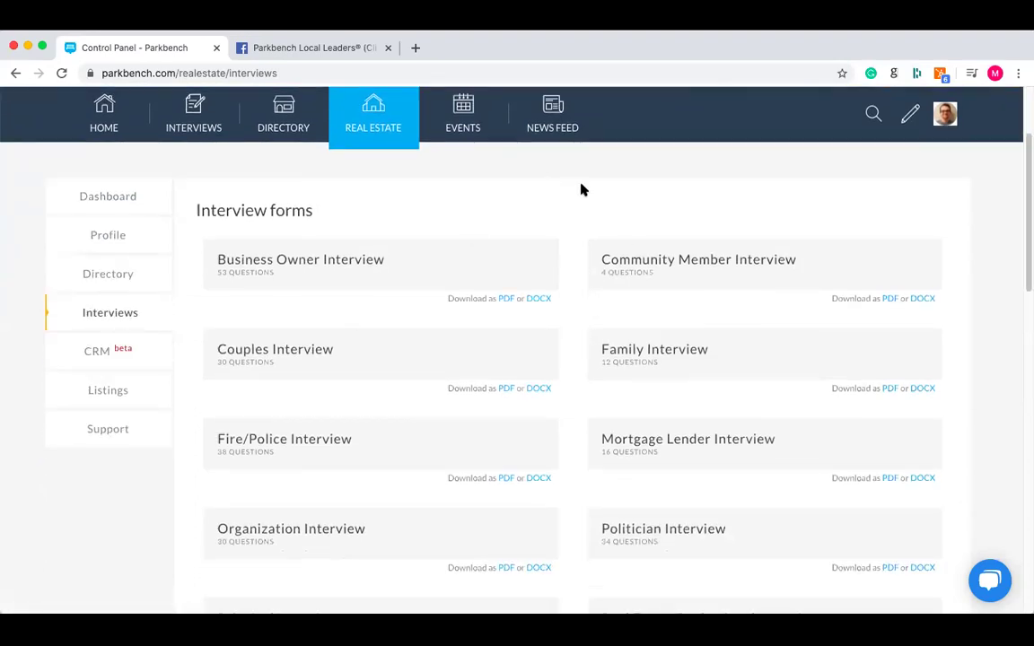
pyautogui.scroll(-2, 582, 189)
pyautogui.scroll(1, 581, 189)
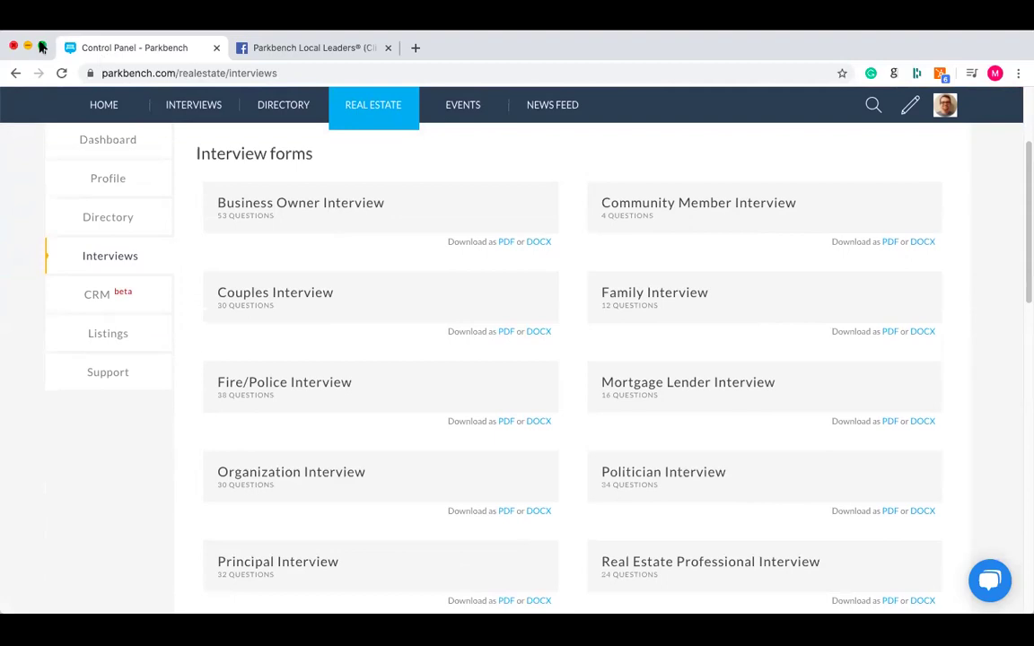
# - Make the browser full-screen and open the Business Owner Interview form
pyautogui.click(41, 47)
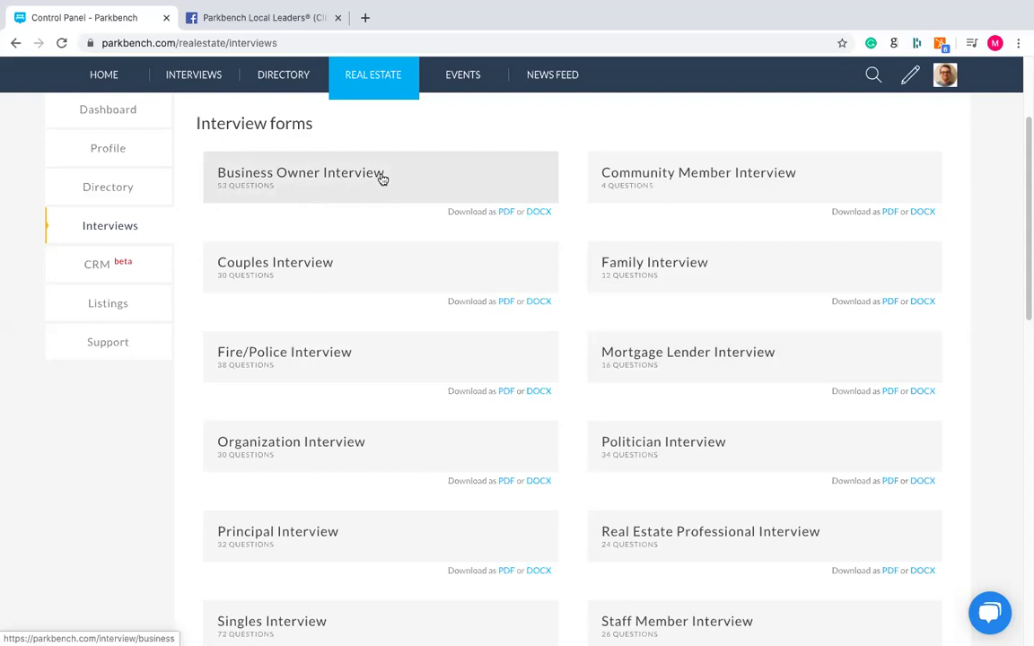
pyautogui.click(321, 173)
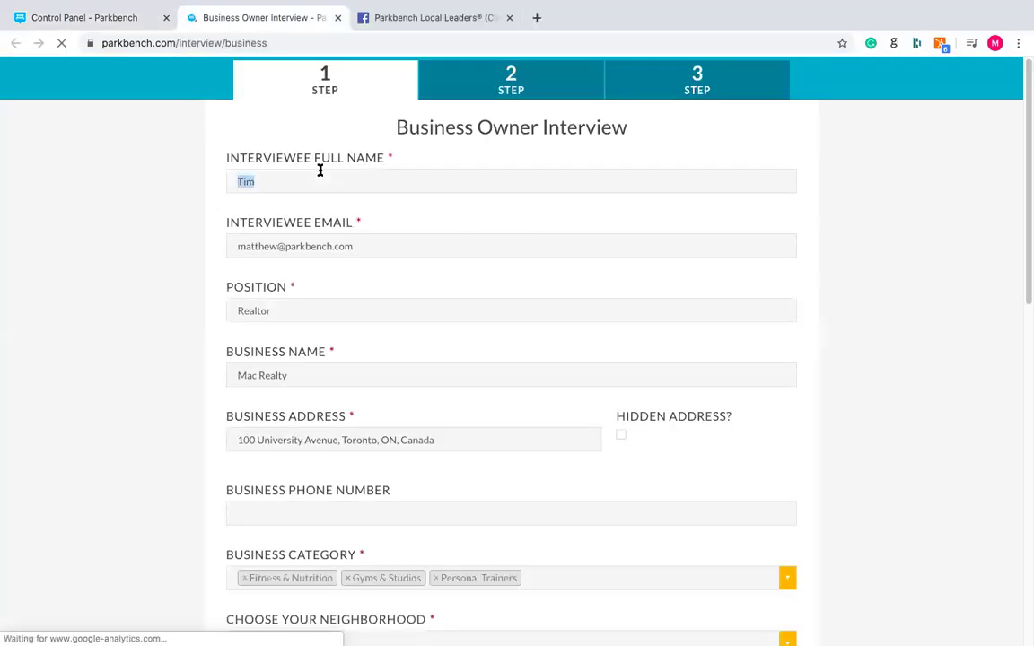
# - Clear the sample interviewee name, Realtor position, Mac Realty business name, address and email
pyautogui.press('BackSpace')
pyautogui.doubleClick(296, 314)
pyautogui.press('BackSpace')
pyautogui.tripleClick(332, 375)
pyautogui.press('BackSpace')
pyautogui.tripleClick(363, 440)
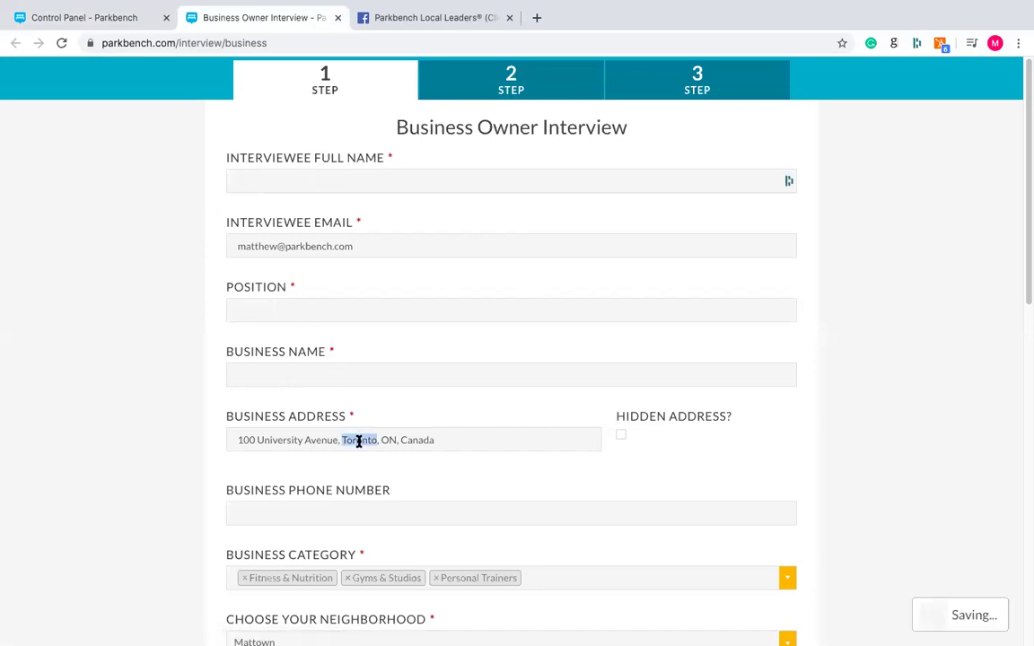
pyautogui.press('BackSpace')
pyautogui.tripleClick(355, 249)
pyautogui.press('BackSpace')
# - Remove the three sample category tags and the business image, keeping Mattown as neighborhood
pyautogui.scroll(-3, 357, 254)
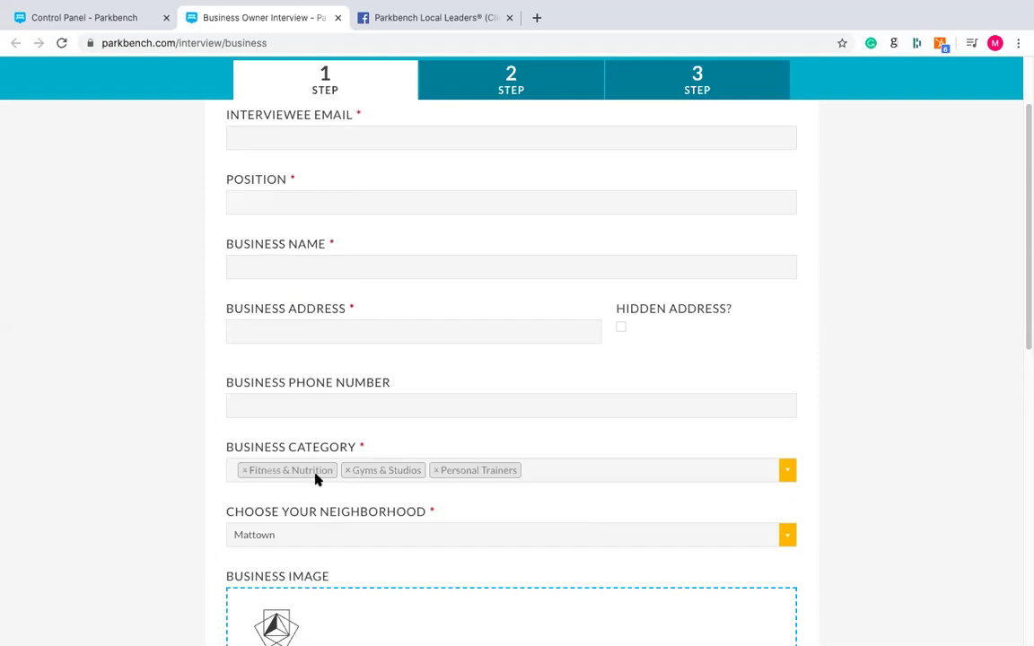
pyautogui.click(244, 471)
pyautogui.click(239, 471)
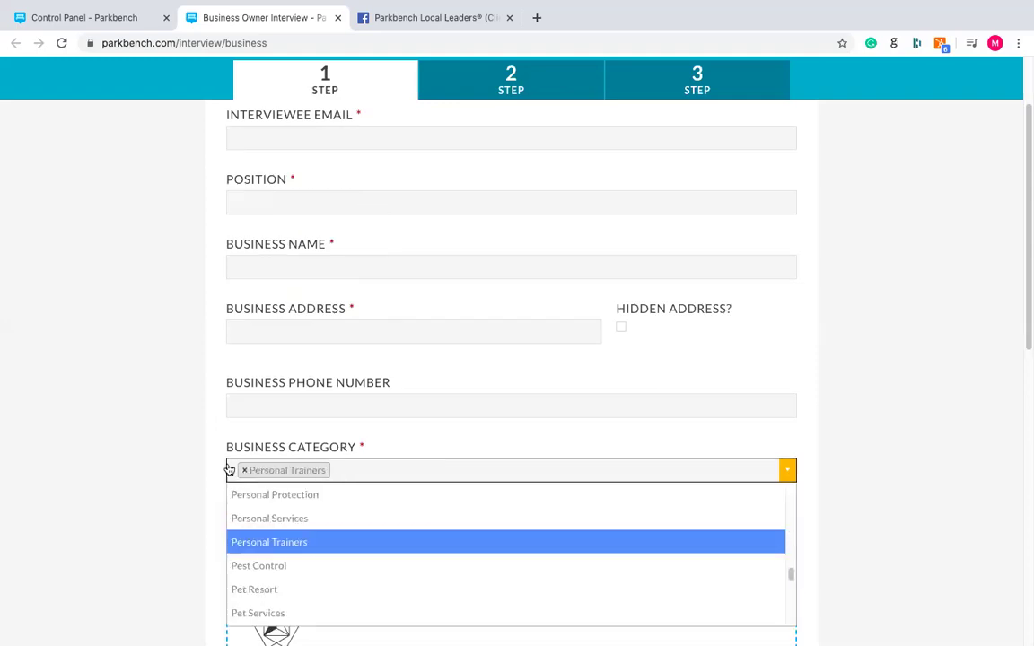
pyautogui.click(231, 471)
pyautogui.scroll(-5, 167, 431)
pyautogui.click(316, 269)
pyautogui.click(133, 272)
pyautogui.click(282, 433)
# - Delete the sample website, Facebook and Instagram links and both coupon texts
pyautogui.scroll(-3, 323, 364)
pyautogui.tripleClick(360, 248)
pyautogui.press('BackSpace')
pyautogui.tripleClick(339, 307)
pyautogui.press('BackSpace')
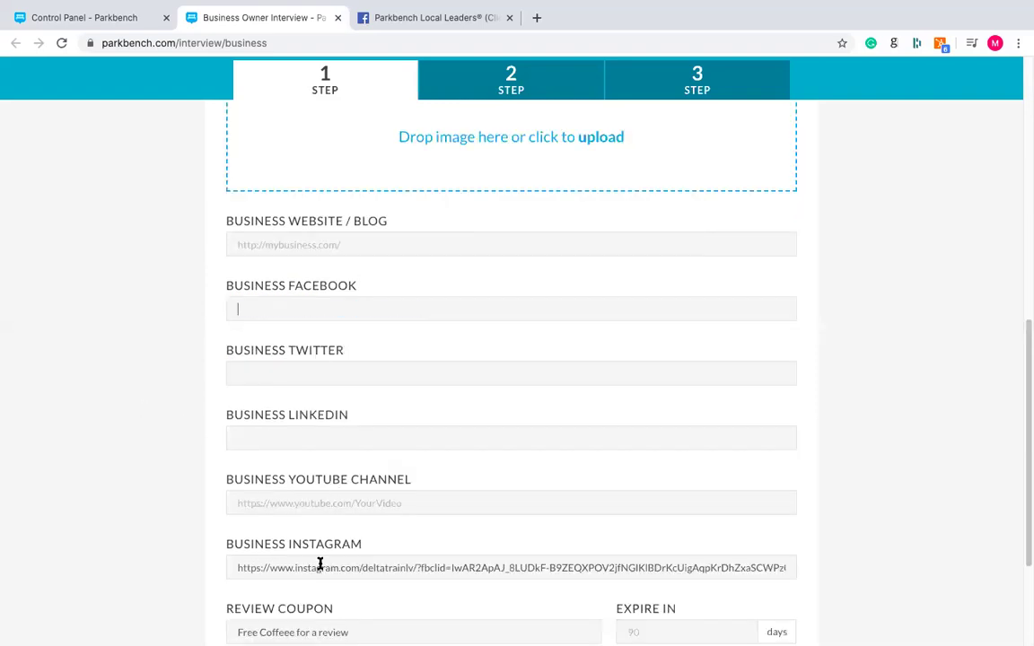
pyautogui.tripleClick(321, 568)
pyautogui.press('BackSpace')
pyautogui.scroll(-2, 179, 442)
pyautogui.tripleClick(332, 451)
pyautogui.press('BackSpace')
pyautogui.tripleClick(304, 537)
pyautogui.press('BackSpace')
# - Clear the Step 3 summary and blog video URL, return to Step 1, and switch to Facebook
pyautogui.scroll(7, 184, 404)
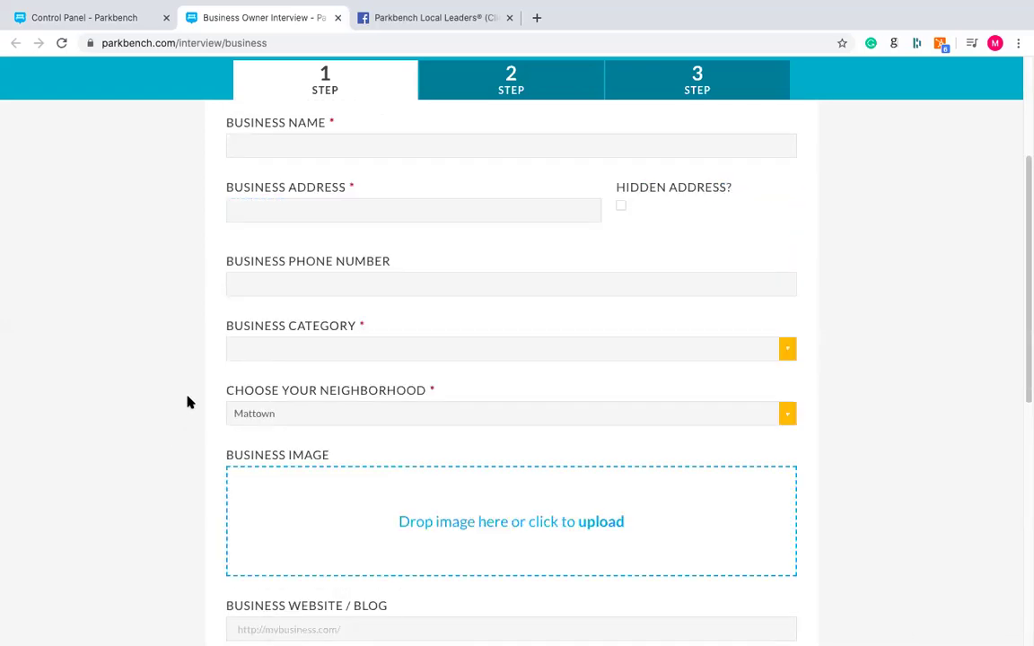
pyautogui.click(552, 86)
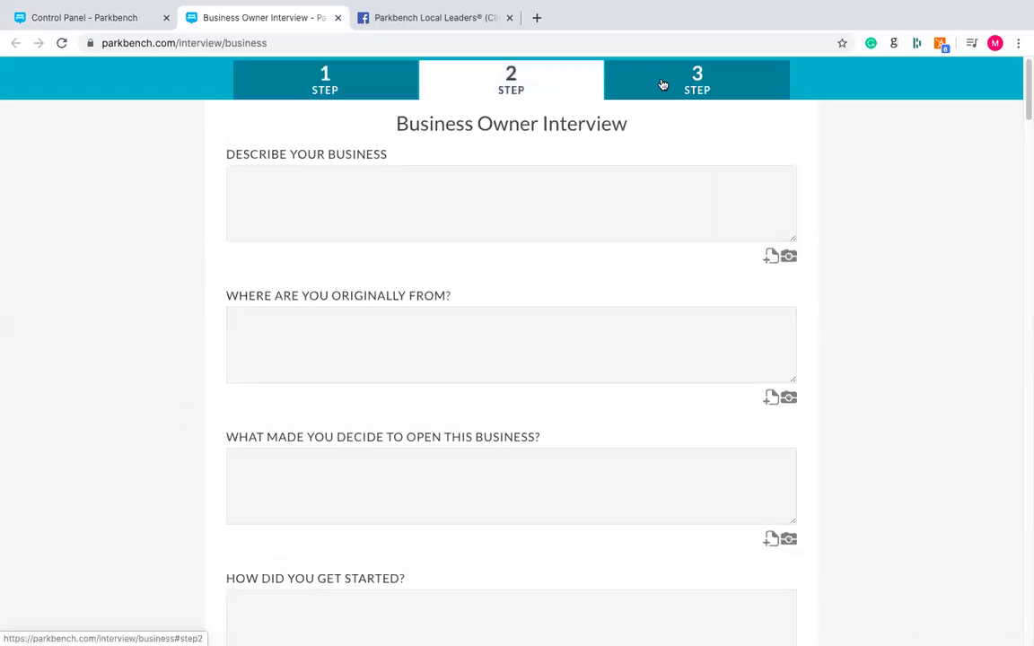
pyautogui.click(616, 88)
pyautogui.click(379, 533)
pyautogui.press('BackSpace')
pyautogui.click(473, 235)
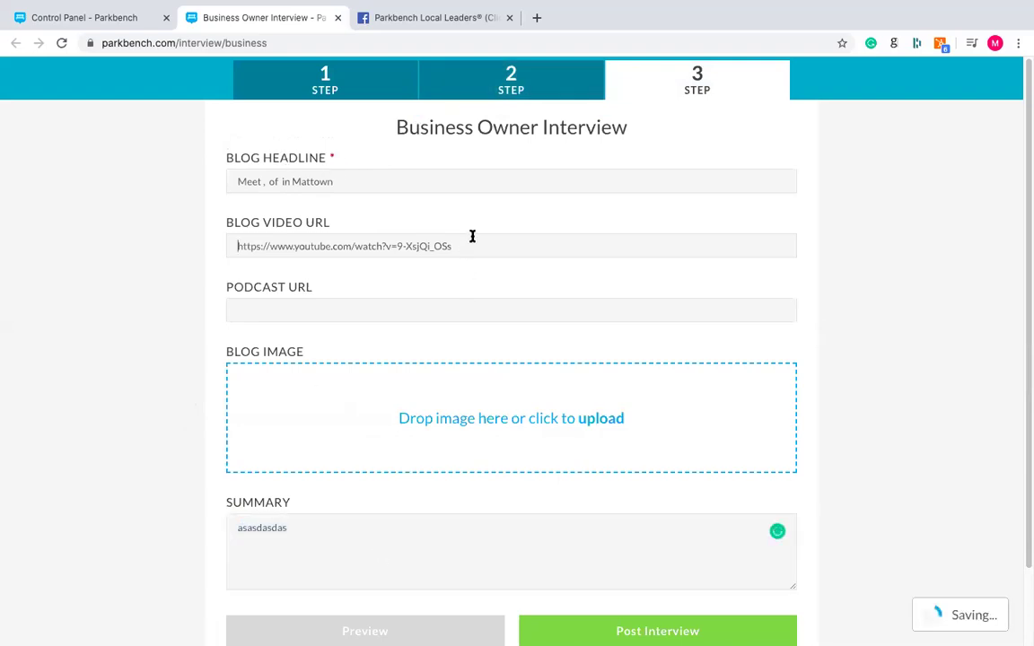
pyautogui.hotkey('ctrl', 'a')
pyautogui.press('BackSpace')
pyautogui.click(307, 536)
pyautogui.hotkey('ctrl', 'a')
pyautogui.press('BackSpace')
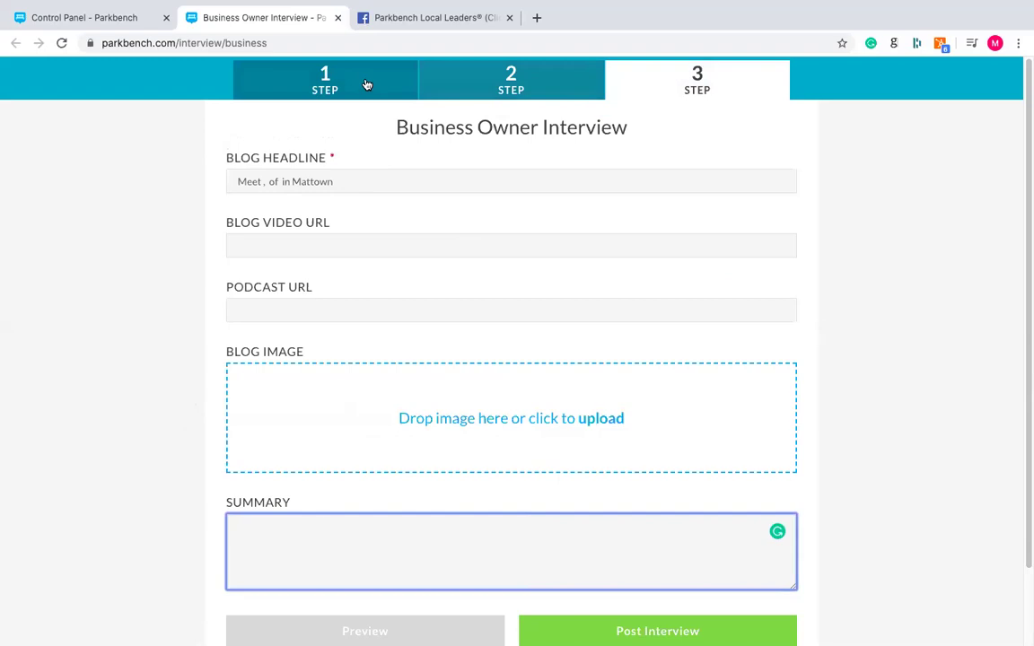
pyautogui.click(367, 85)
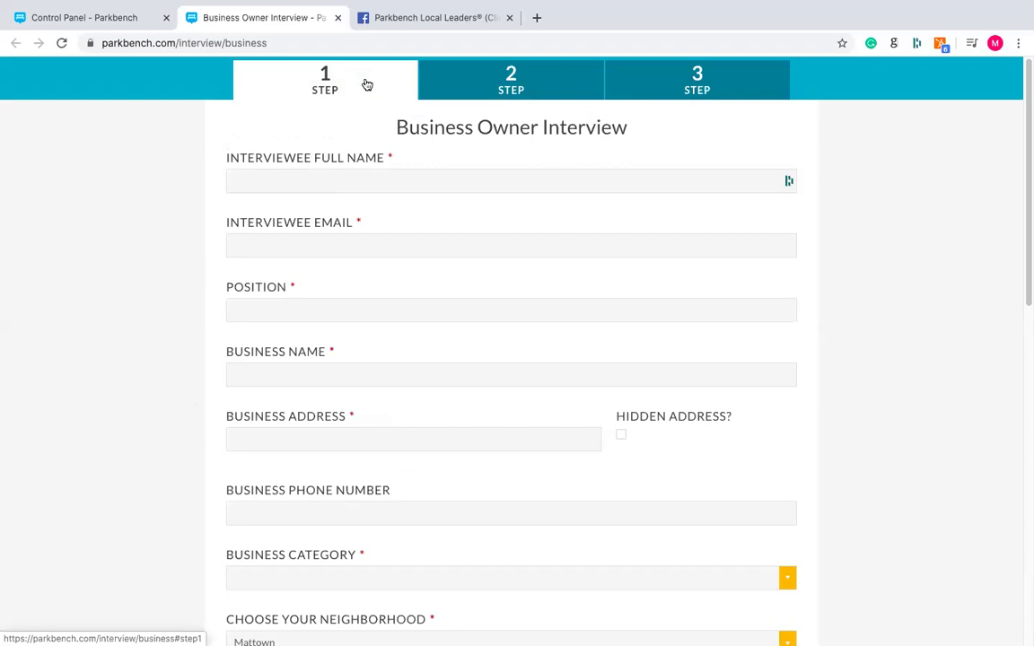
pyautogui.click(446, 23)
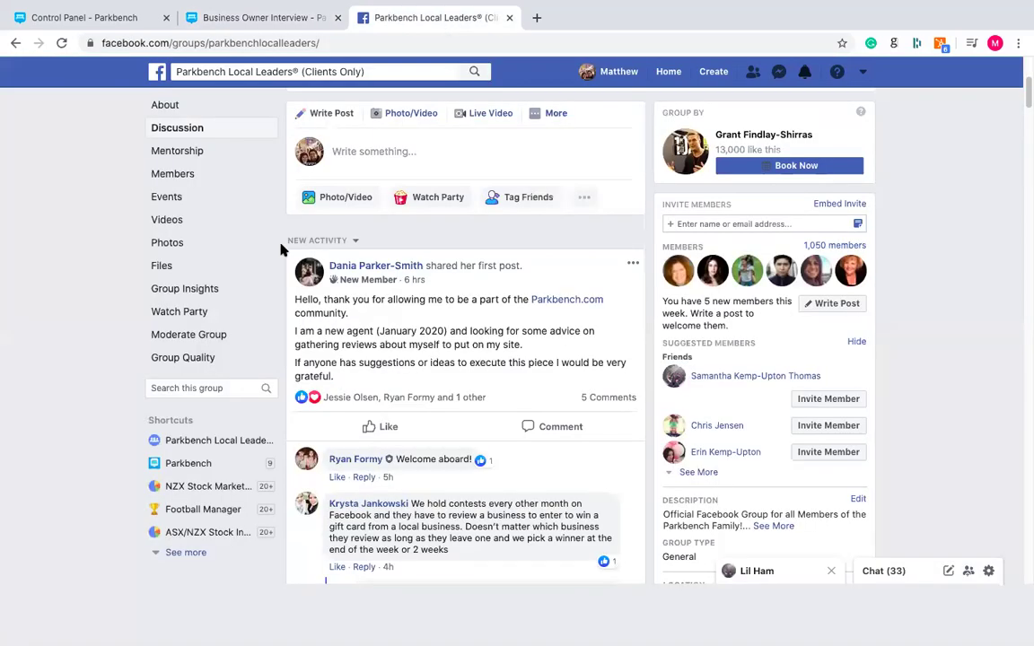
# - Replace the Facebook search text with 'charlotte nc' and run the search
pyautogui.scroll(3, 250, 213)
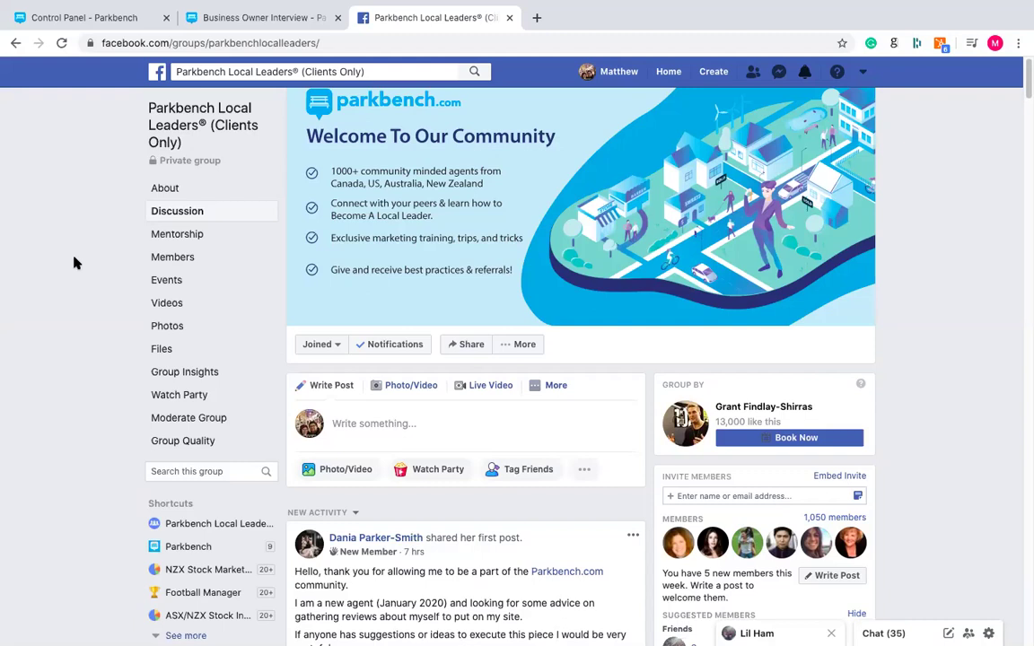
pyautogui.click(342, 69)
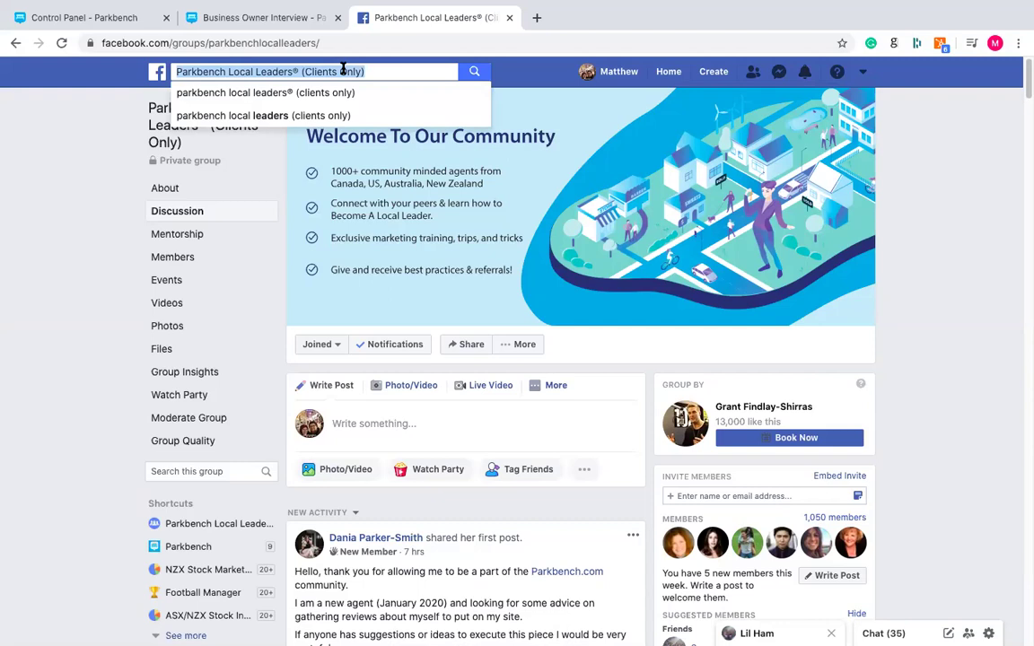
pyautogui.press('BackSpace')
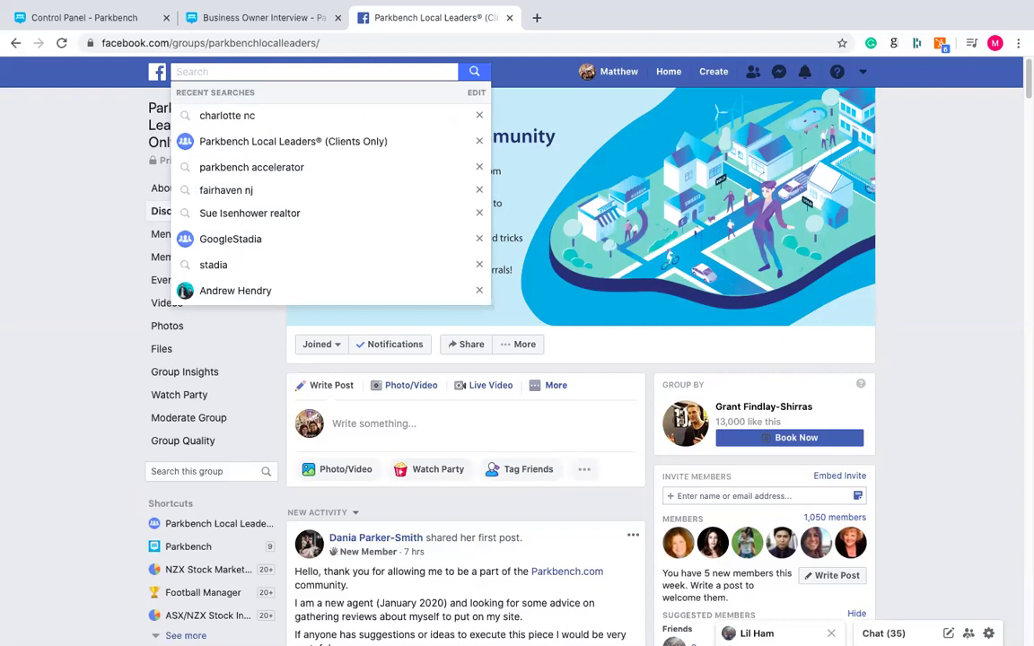
pyautogui.write('charlo')
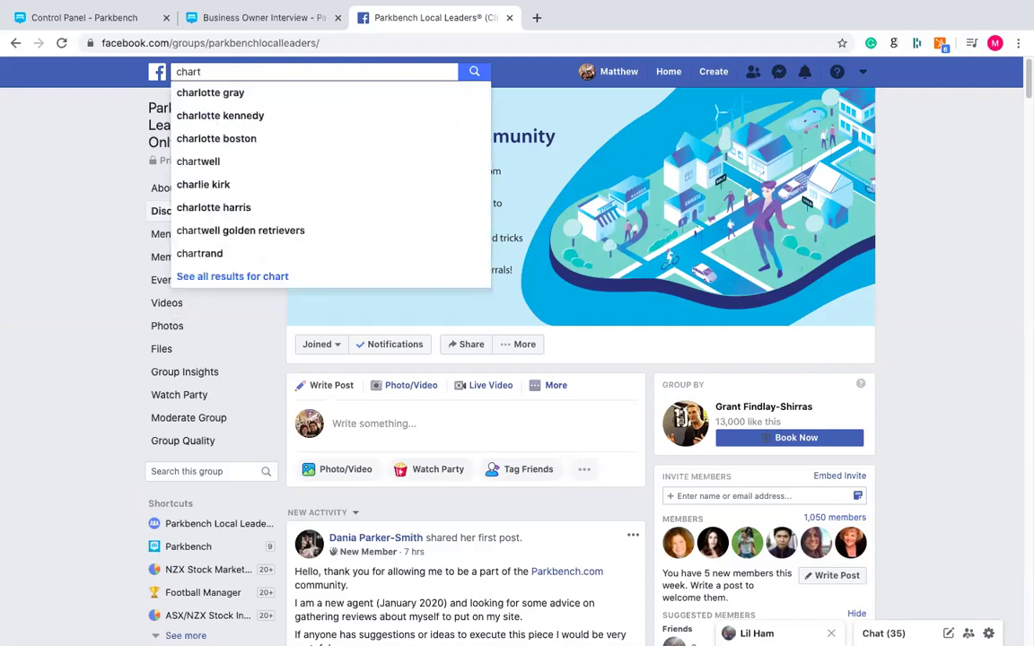
pyautogui.write('tte nc')
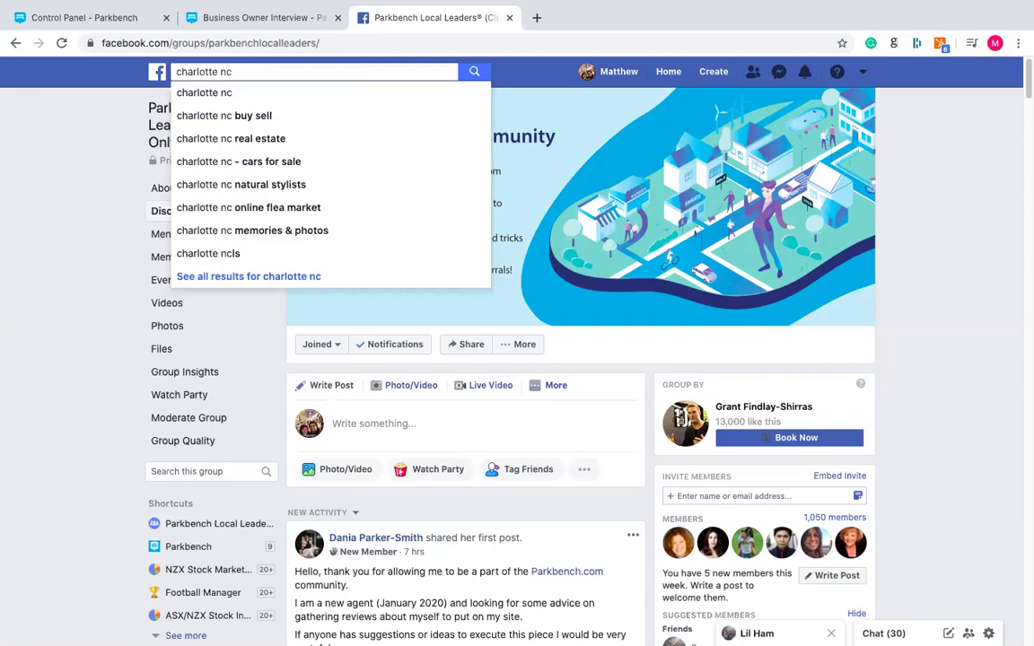
pyautogui.press('Return')
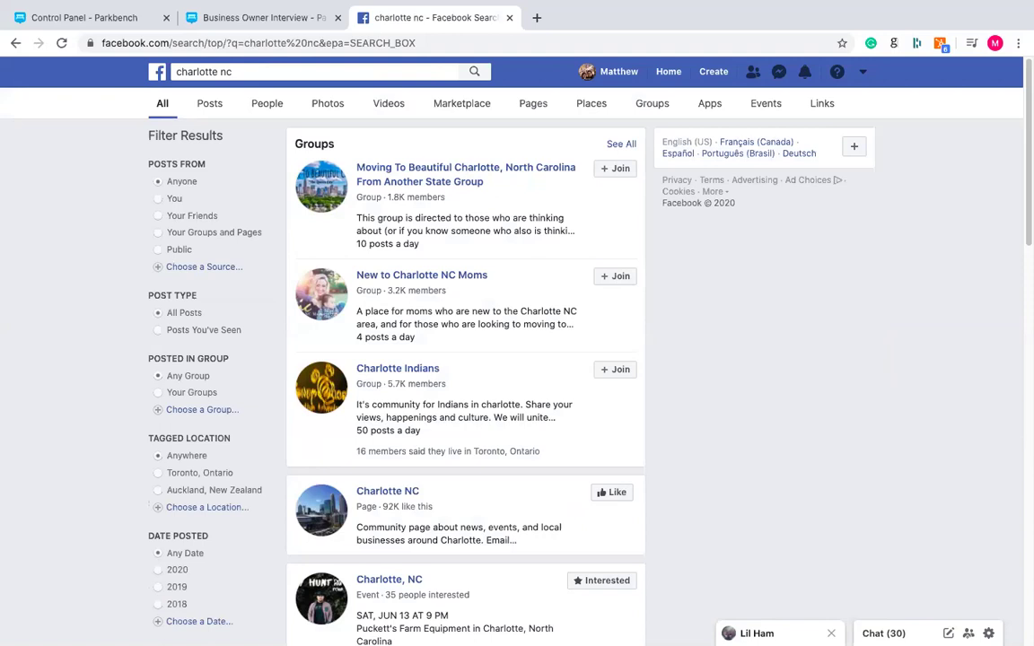
pyautogui.rightClick(404, 40)
pyautogui.click(743, 461)
pyautogui.scroll(-5, 743, 461)
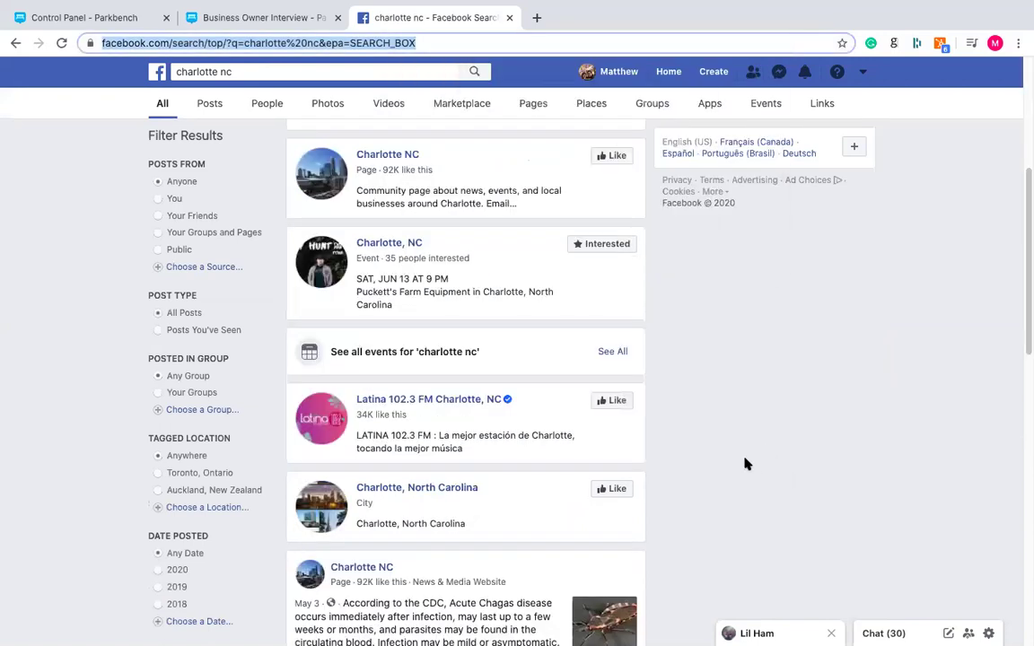
pyautogui.scroll(-2, 751, 450)
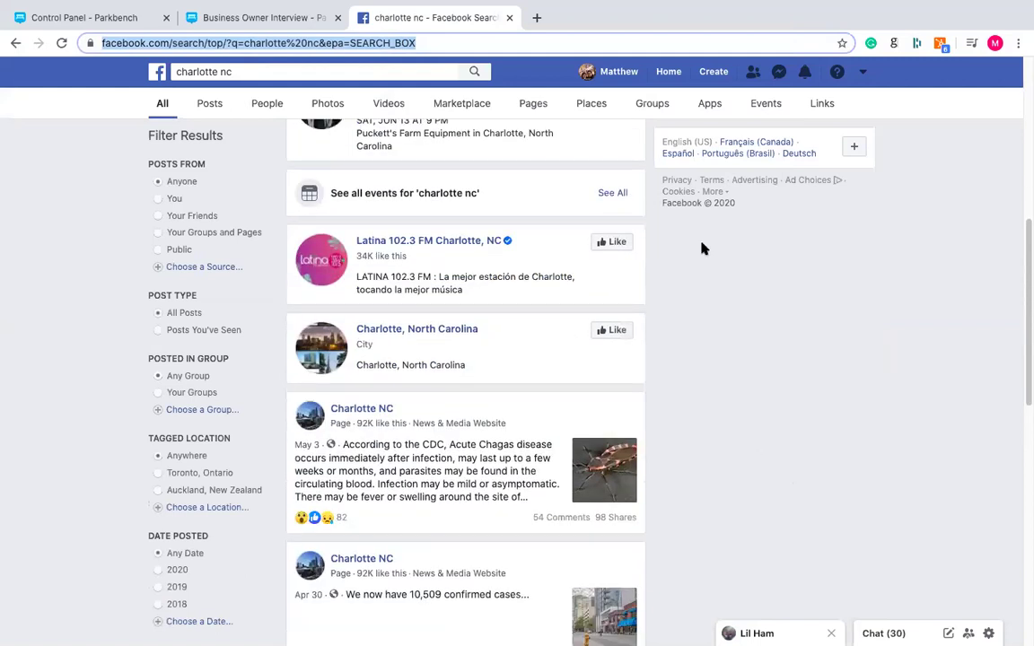
pyautogui.scroll(-5, 698, 364)
pyautogui.scroll(-2, 734, 405)
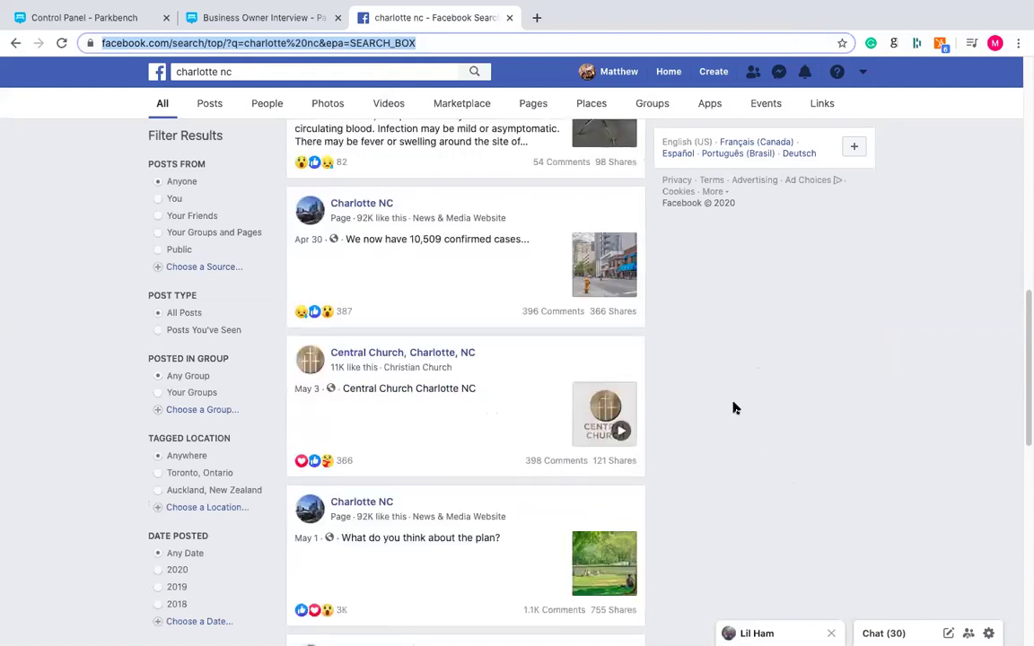
pyautogui.scroll(15, 732, 405)
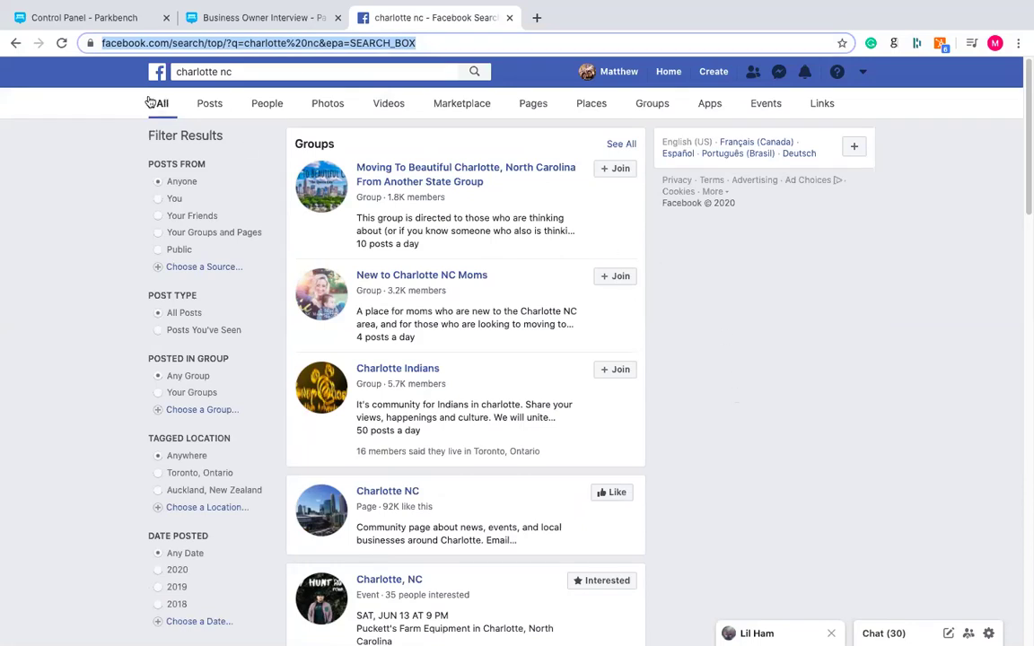
# - Filter the charlotte nc results to Pages and scroll down to the Basil (Charlotte, NC) result
pyautogui.click(538, 106)
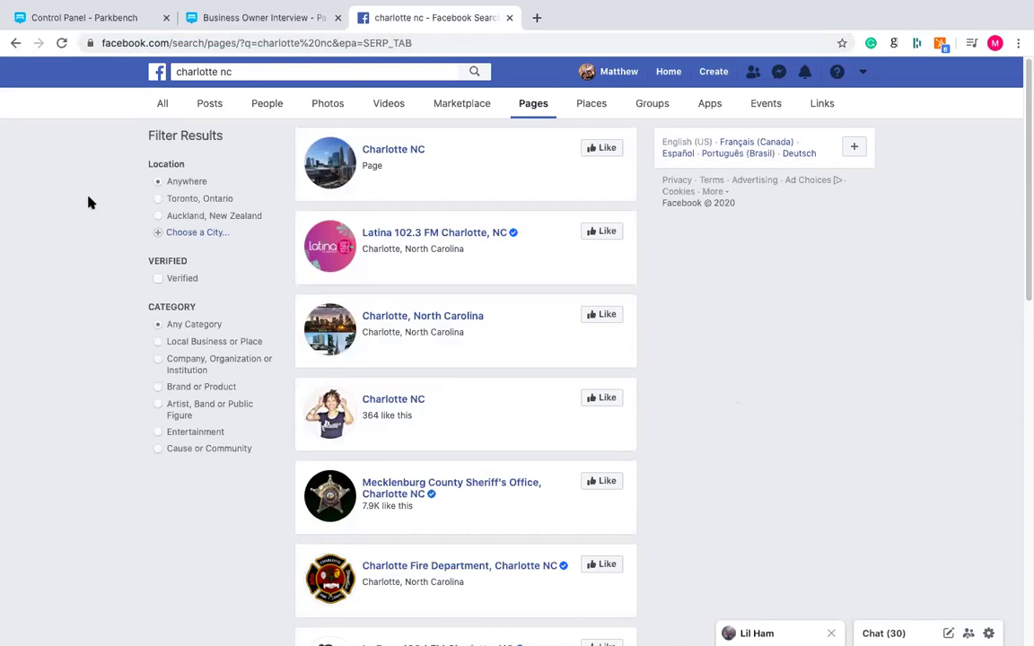
pyautogui.scroll(-5, 88, 202)
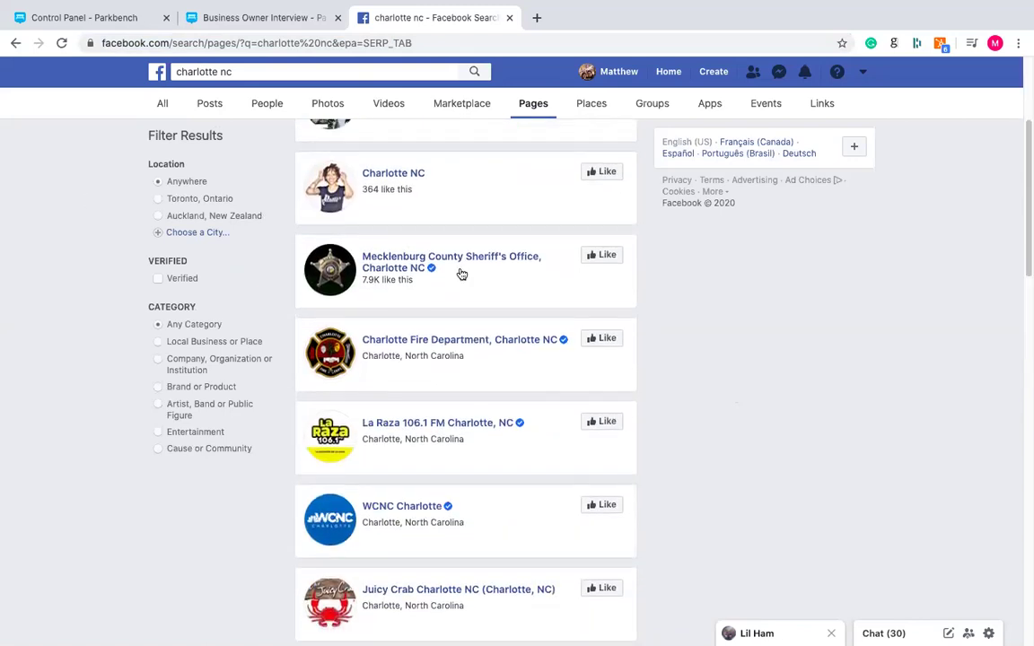
pyautogui.scroll(-1, 447, 269)
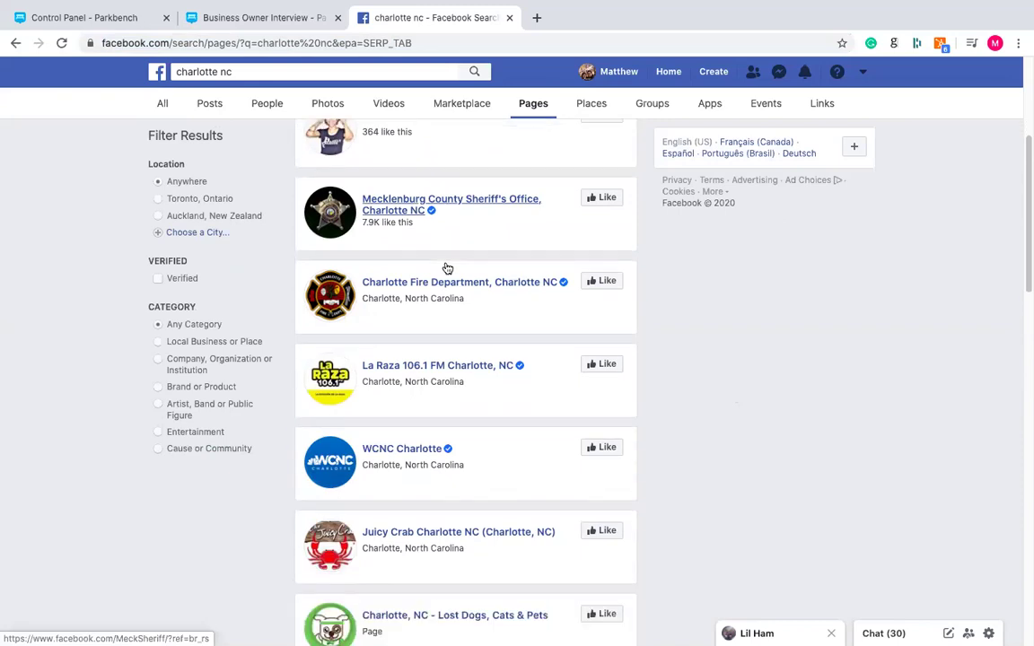
pyautogui.scroll(-1, 447, 268)
pyautogui.scroll(-1, 600, 280)
pyautogui.scroll(-5, 599, 280)
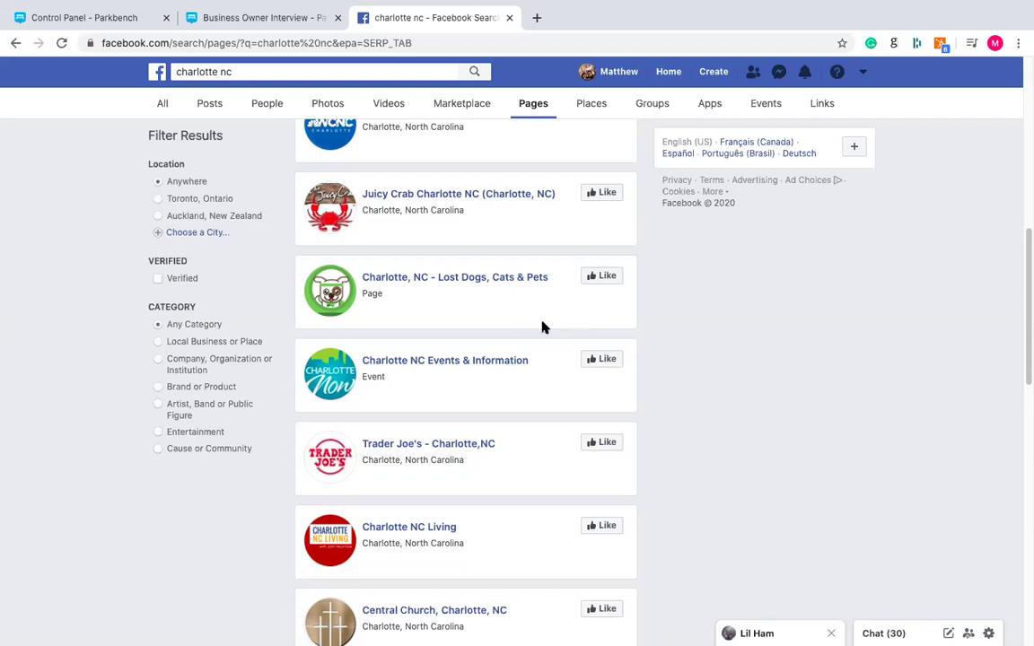
pyautogui.scroll(-4, 547, 323)
pyautogui.scroll(-4, 550, 323)
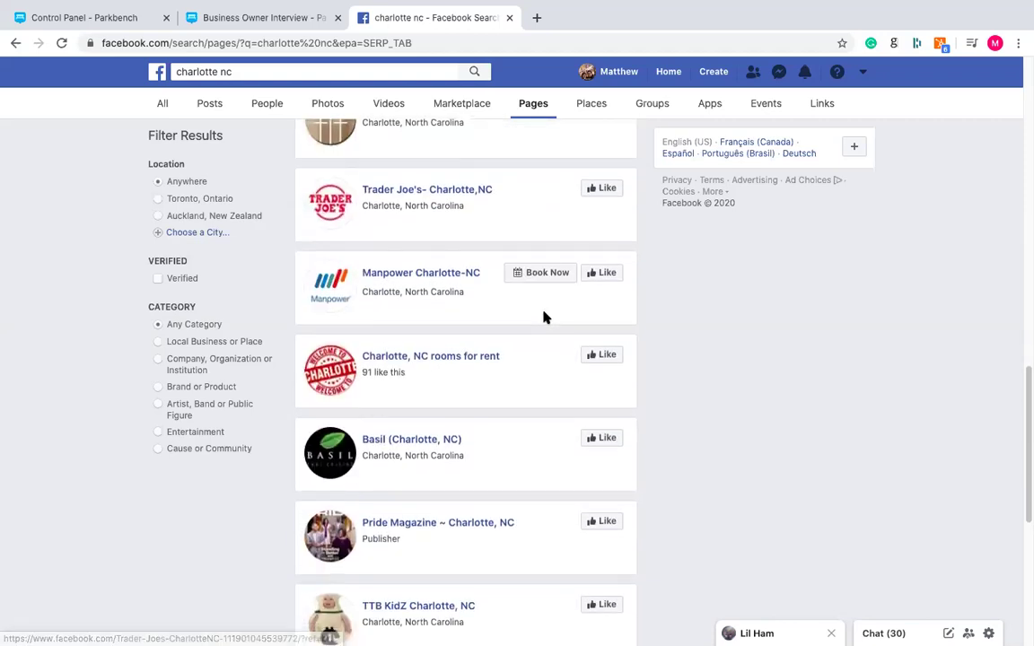
pyautogui.scroll(-1, 544, 316)
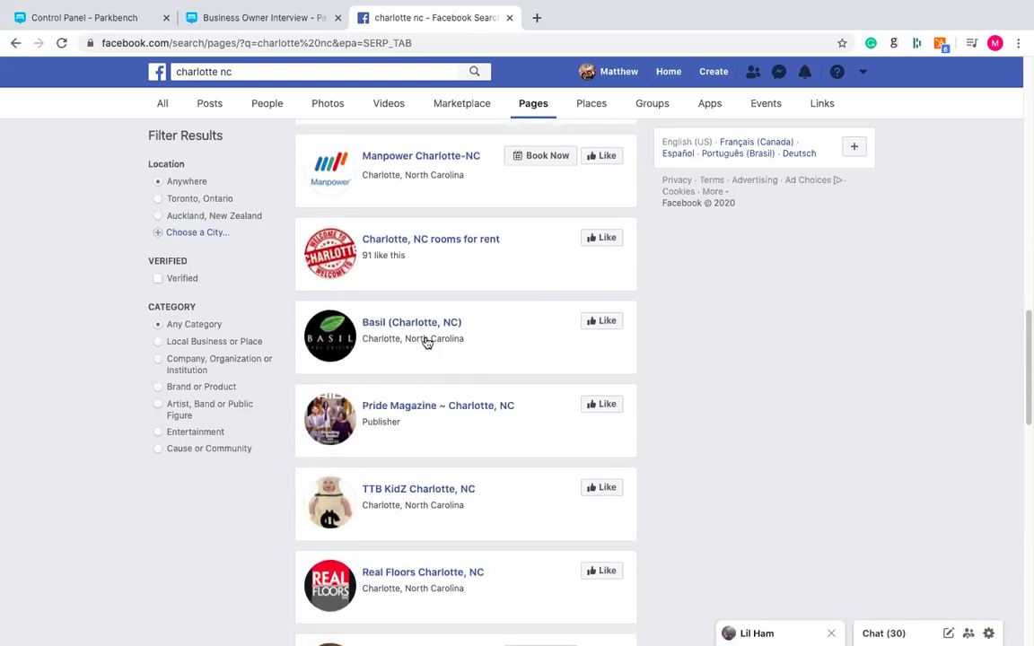
# - Open the Basil (Charlotte, NC) page, copy its page name, and return to the interview form
pyautogui.click(410, 330)
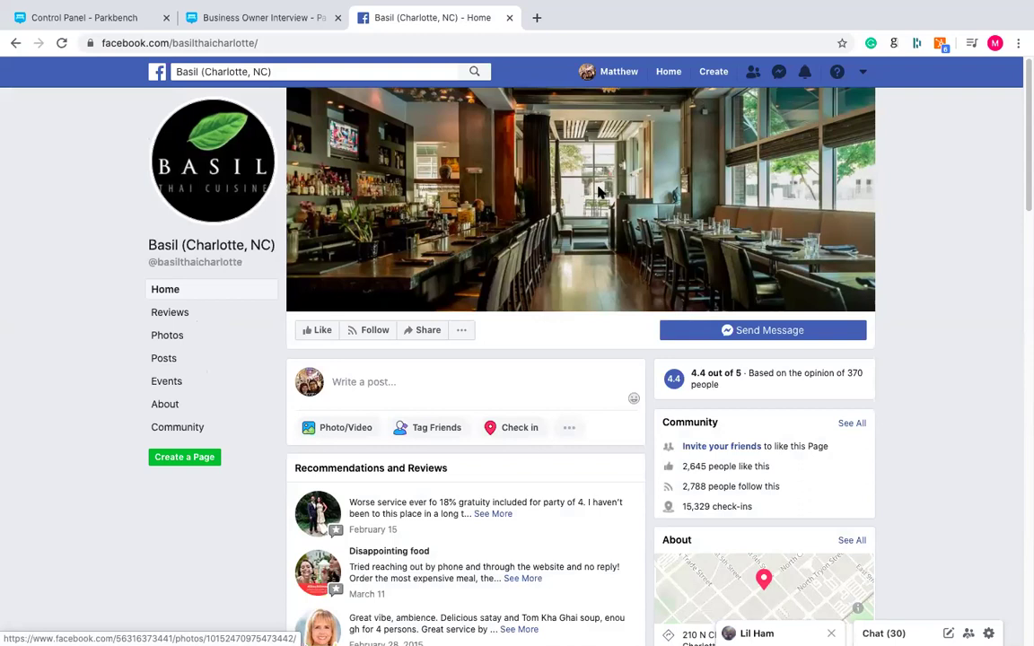
pyautogui.scroll(-1, 574, 184)
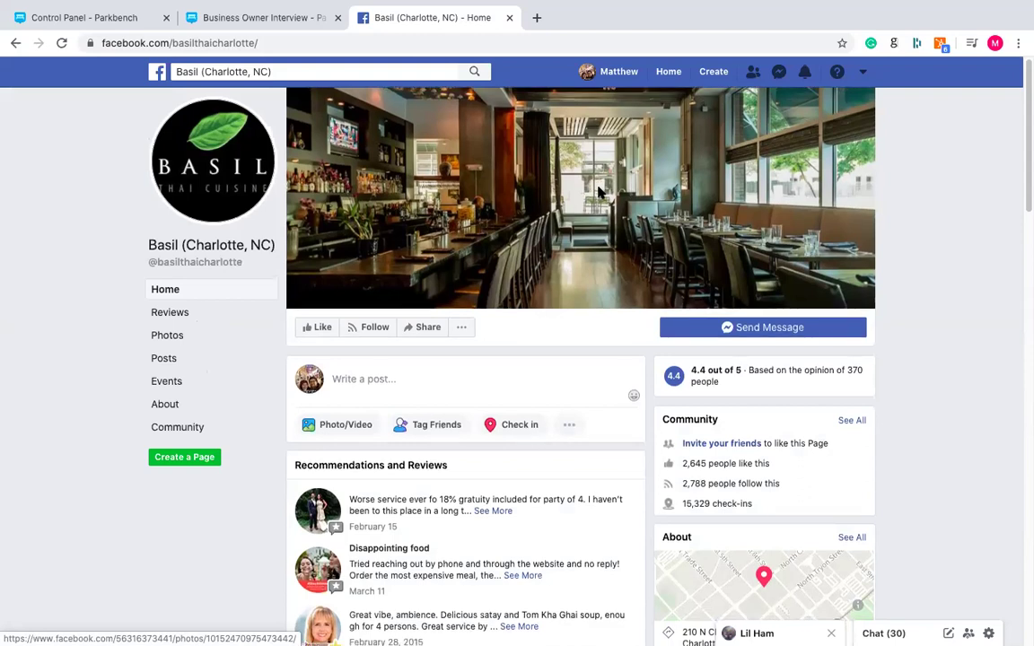
pyautogui.scroll(-3, 600, 191)
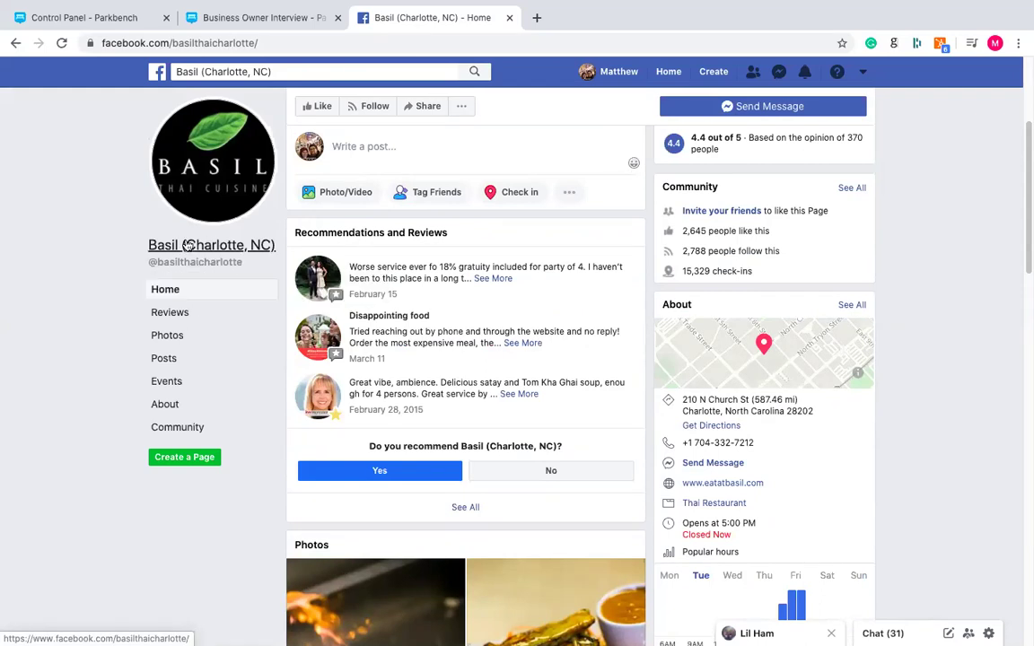
pyautogui.rightClick(213, 254)
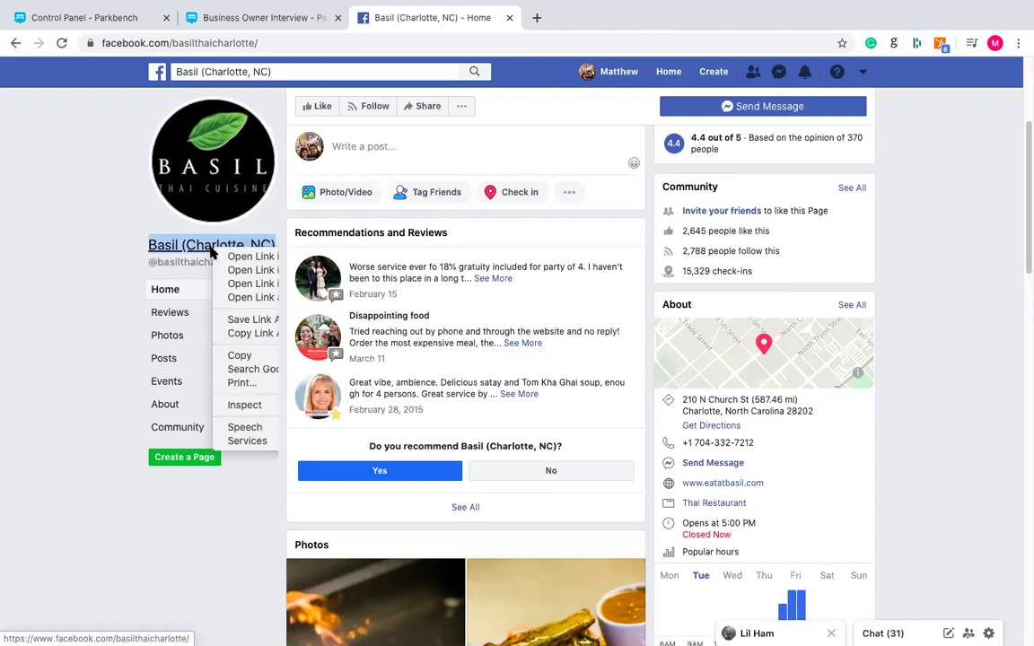
pyautogui.click(287, 356)
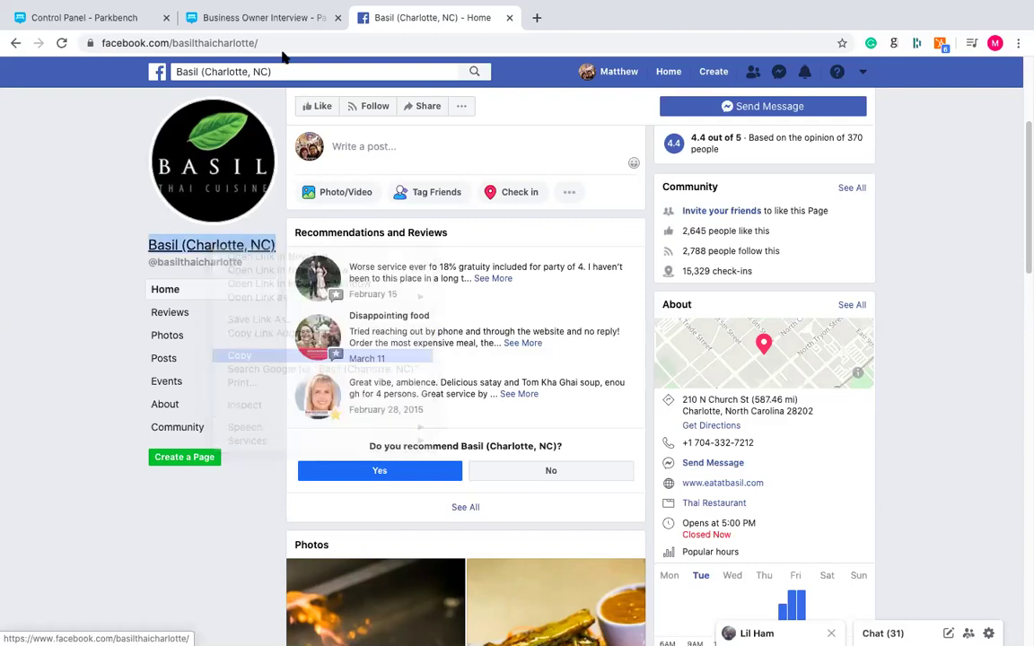
pyautogui.click(249, 18)
# - Paste the page name into Business Name and edit it to 'Basil - Thai Cuisine'
pyautogui.click(327, 372)
pyautogui.hotkey('ctrl', 'v')
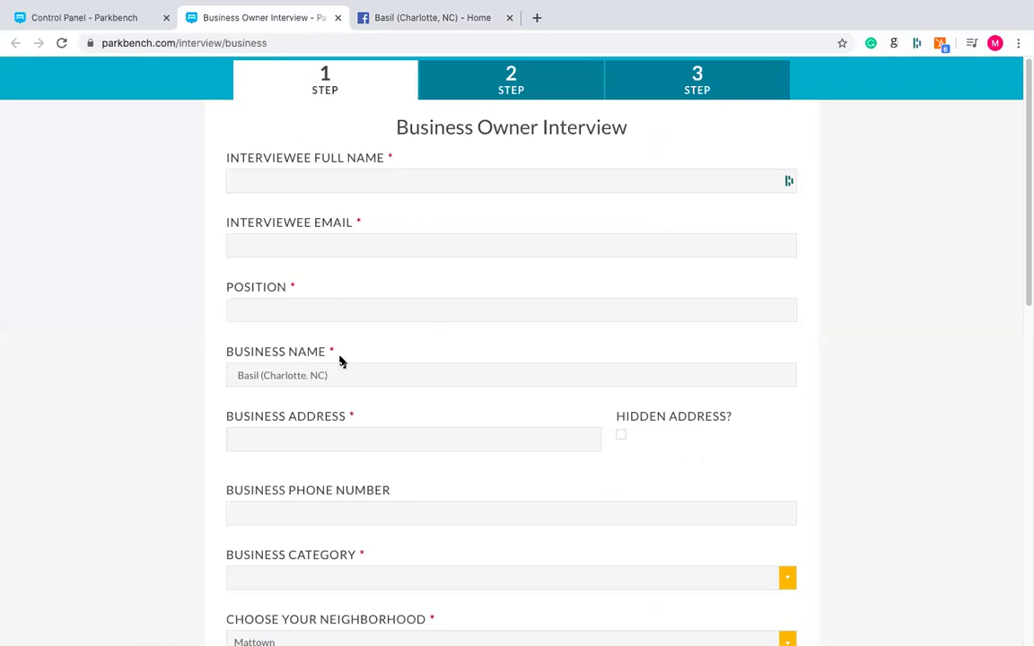
pyautogui.moveTo(258, 375); pyautogui.dragTo(459, 408)
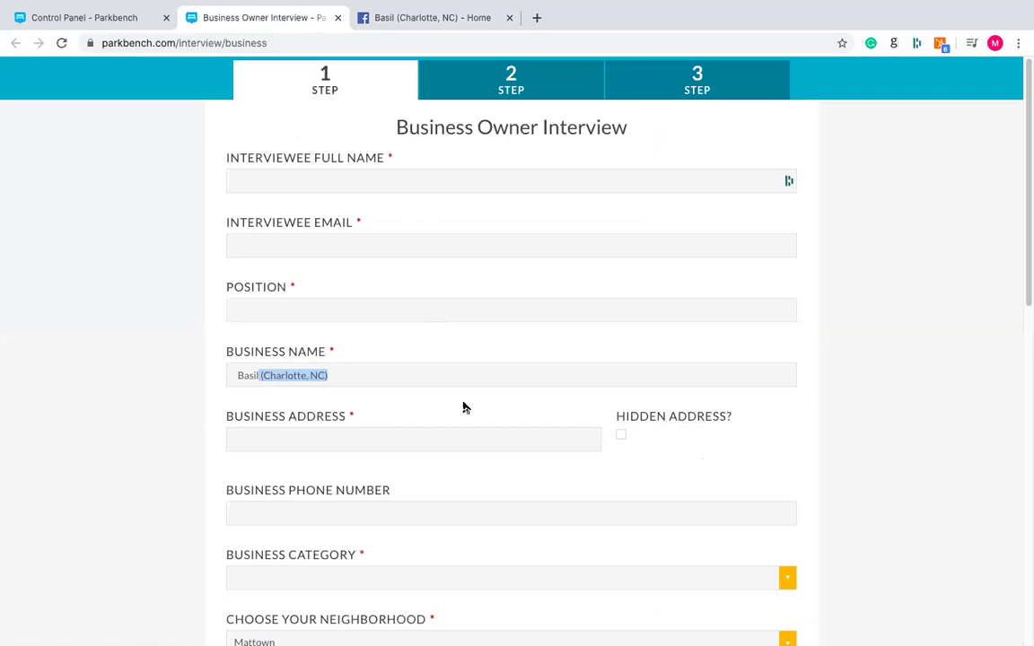
pyautogui.press('BackSpace')
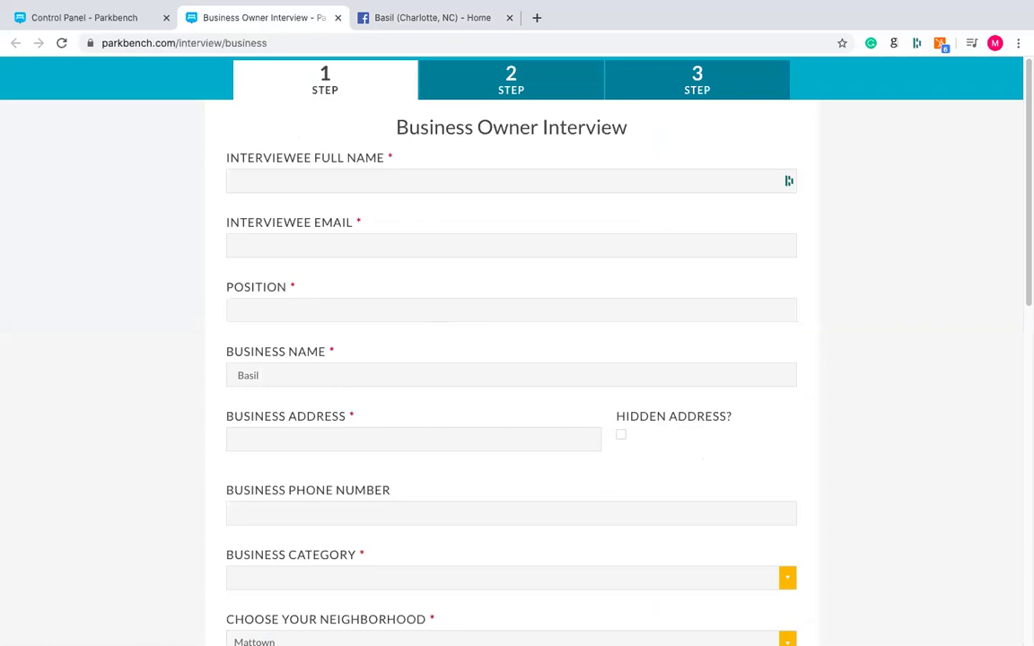
pyautogui.write('- Thai Cuisine')
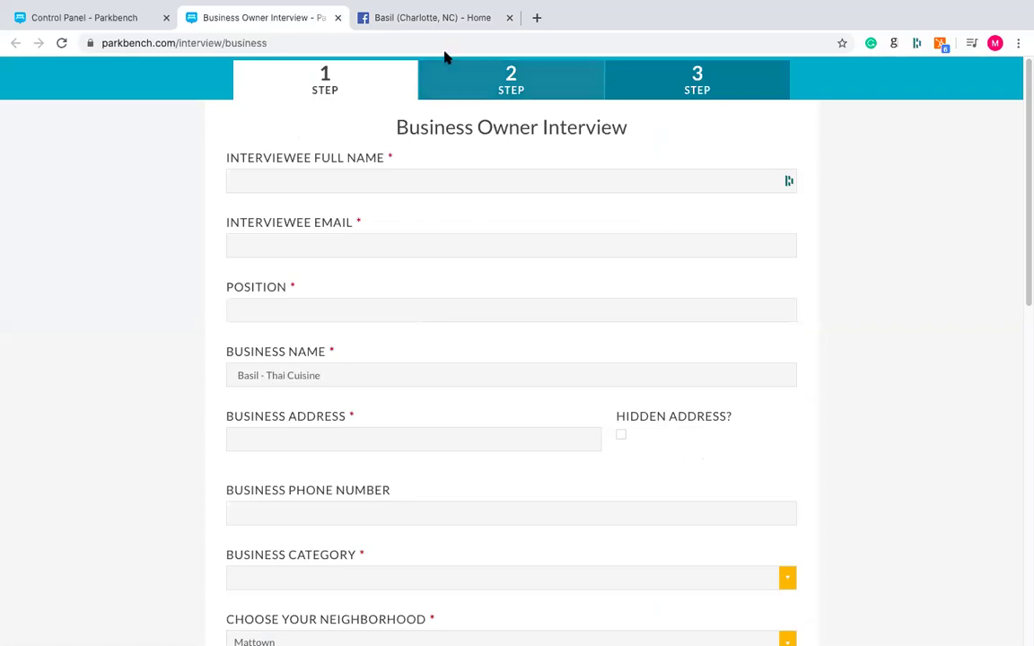
# - Copy the restaurant's two-line street address from the Basil Facebook page's About section
pyautogui.click(437, 25)
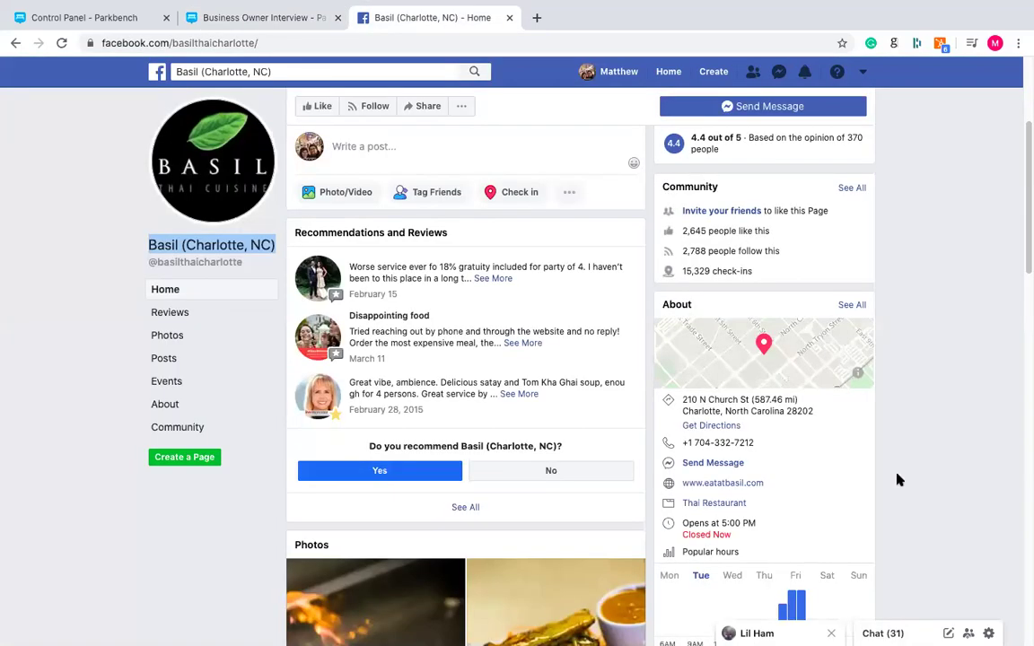
pyautogui.click(930, 459)
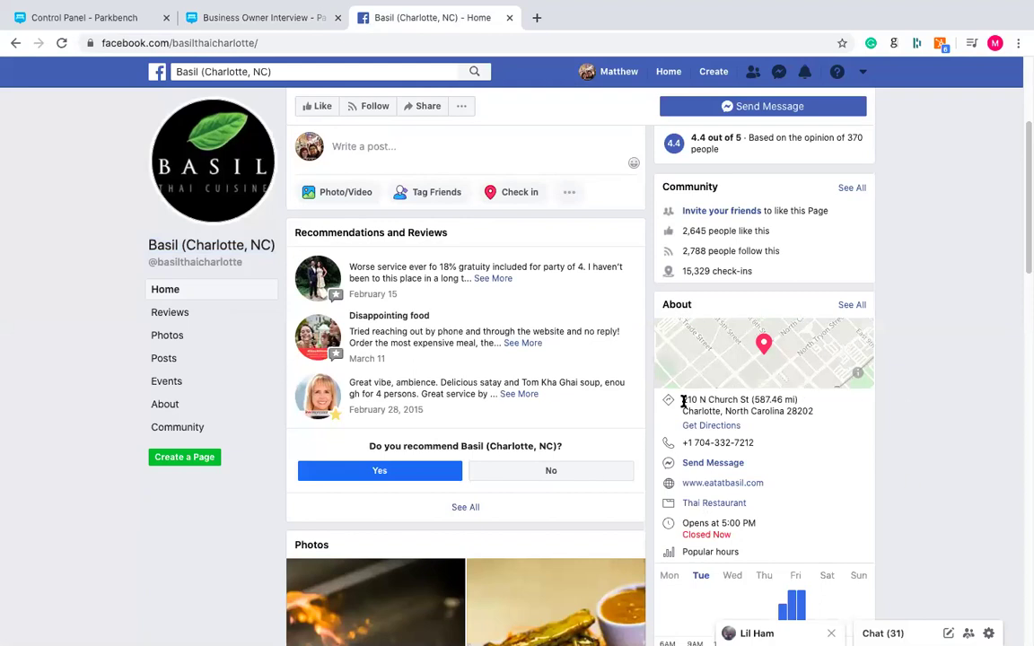
pyautogui.moveTo(680, 398); pyautogui.dragTo(834, 415)
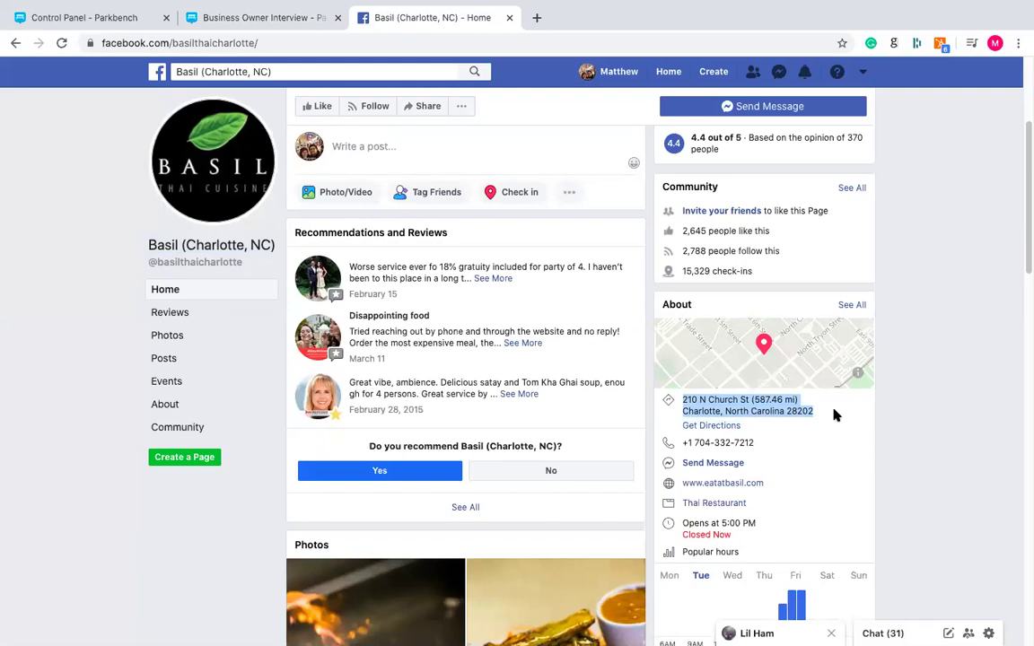
pyautogui.click(787, 400)
pyautogui.moveTo(751, 399); pyautogui.dragTo(804, 401)
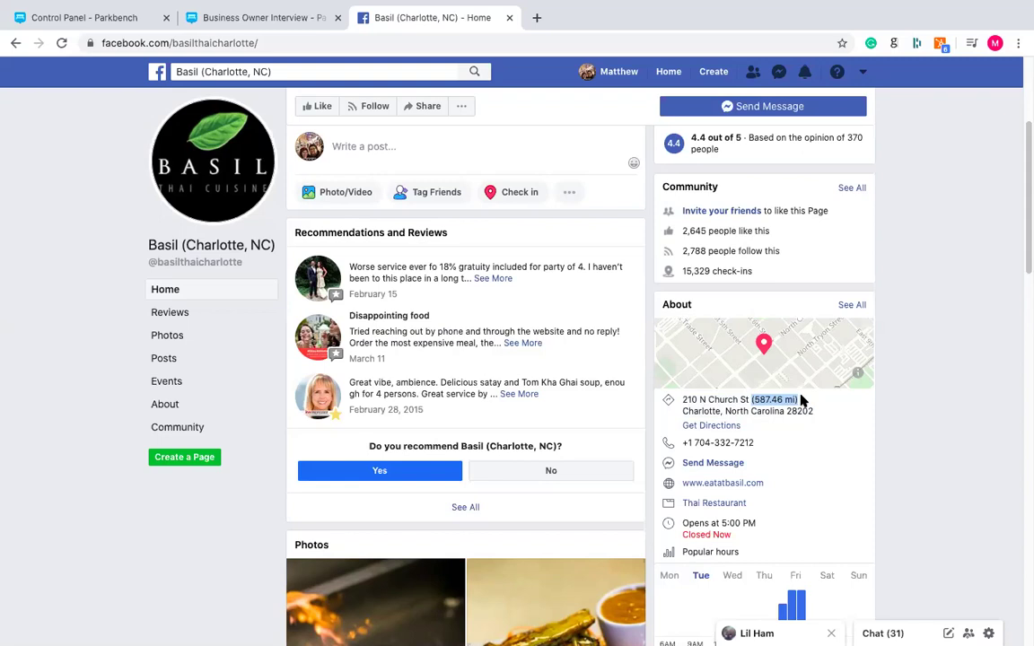
pyautogui.moveTo(813, 411); pyautogui.dragTo(683, 404)
pyautogui.rightClick(683, 404)
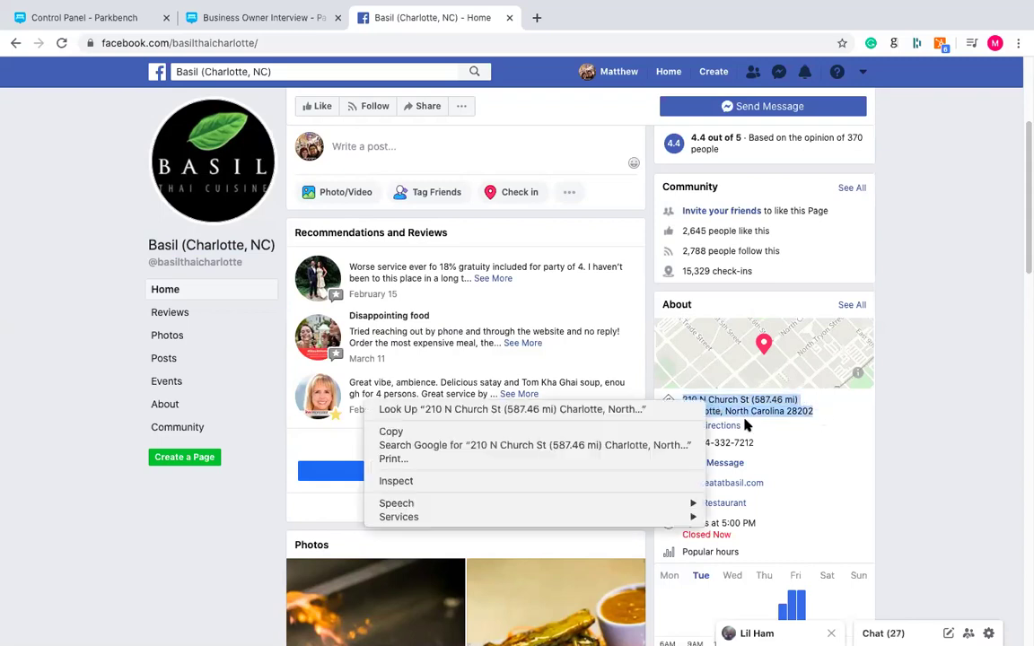
pyautogui.click(576, 391)
# - Paste the copied address into the interview's Business Address field
pyautogui.click(261, 18)
pyautogui.click(316, 441)
pyautogui.hotkey('ctrl', 'v')
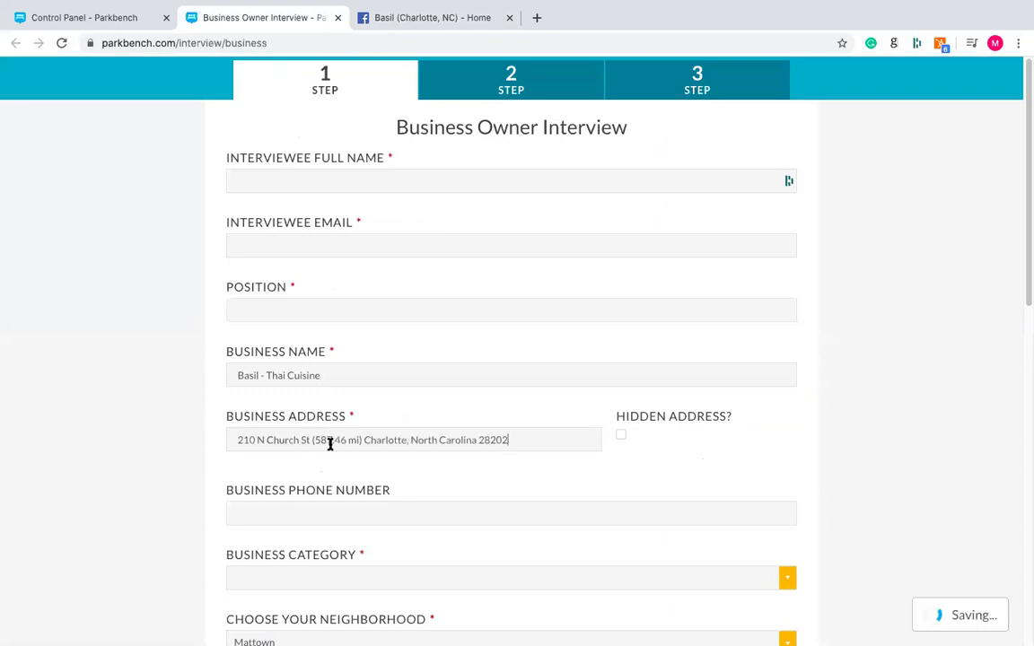
# - Remove the '(587.46 mi)' distance text and pick the matching Google address suggestion
pyautogui.moveTo(312, 439); pyautogui.dragTo(407, 439)
pyautogui.press('BackSpace')
pyautogui.press('Down')
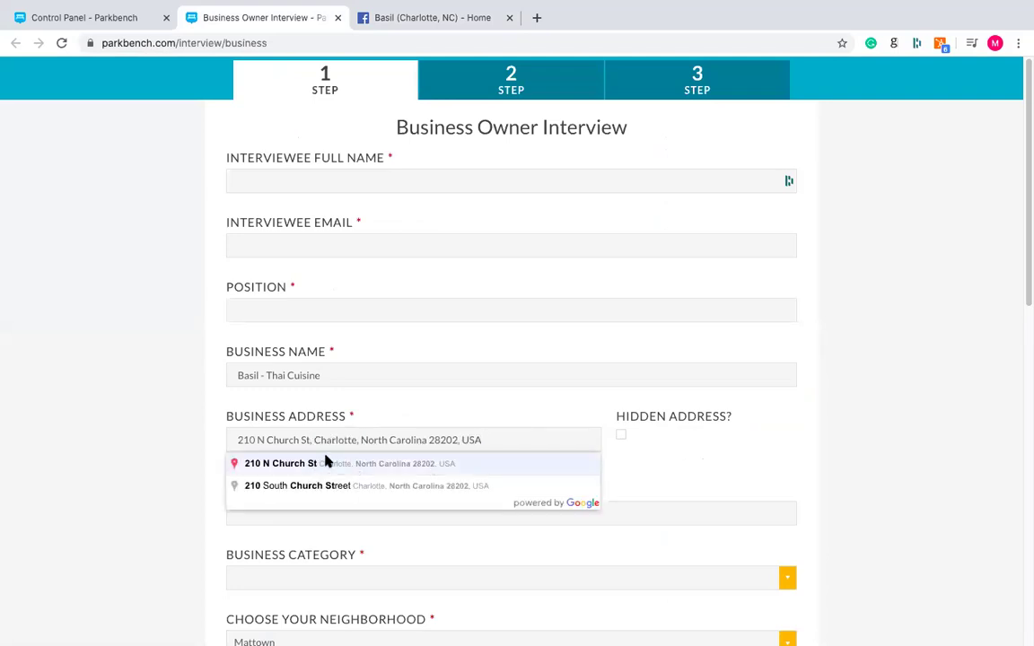
pyautogui.click(331, 464)
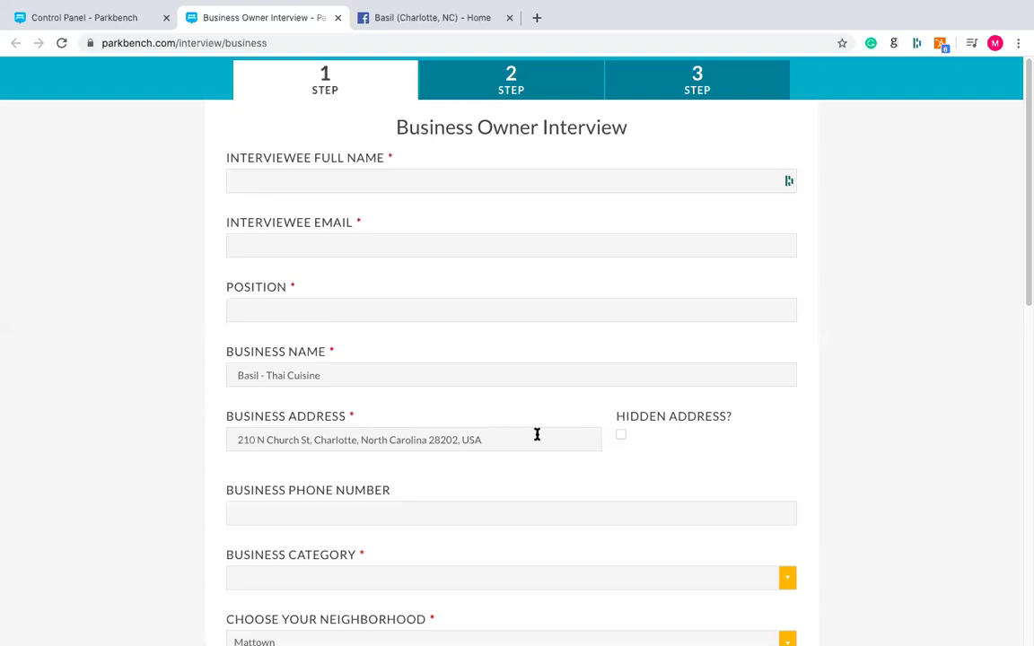
# - Toggle the Hidden Address checkbox on and back off so the address stays visible
pyautogui.click(621, 436)
pyautogui.click(621, 436)
pyautogui.scroll(-1, 154, 310)
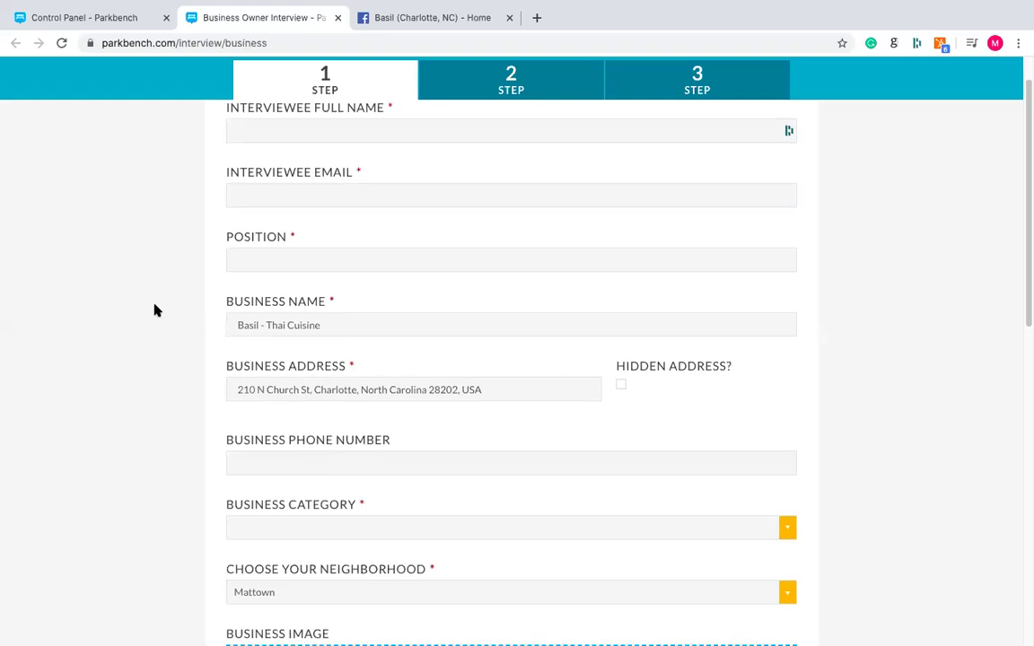
pyautogui.scroll(-2, 156, 308)
pyautogui.scroll(2, 156, 309)
pyautogui.moveTo(215, 436); pyautogui.dragTo(223, 436)
pyautogui.click(404, 437)
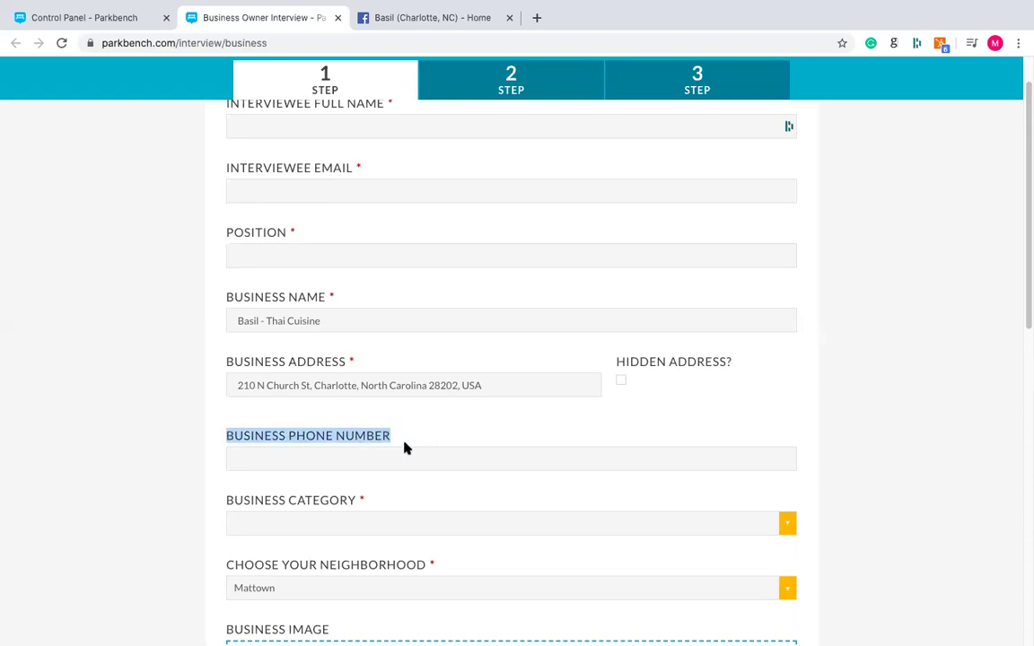
pyautogui.click(409, 436)
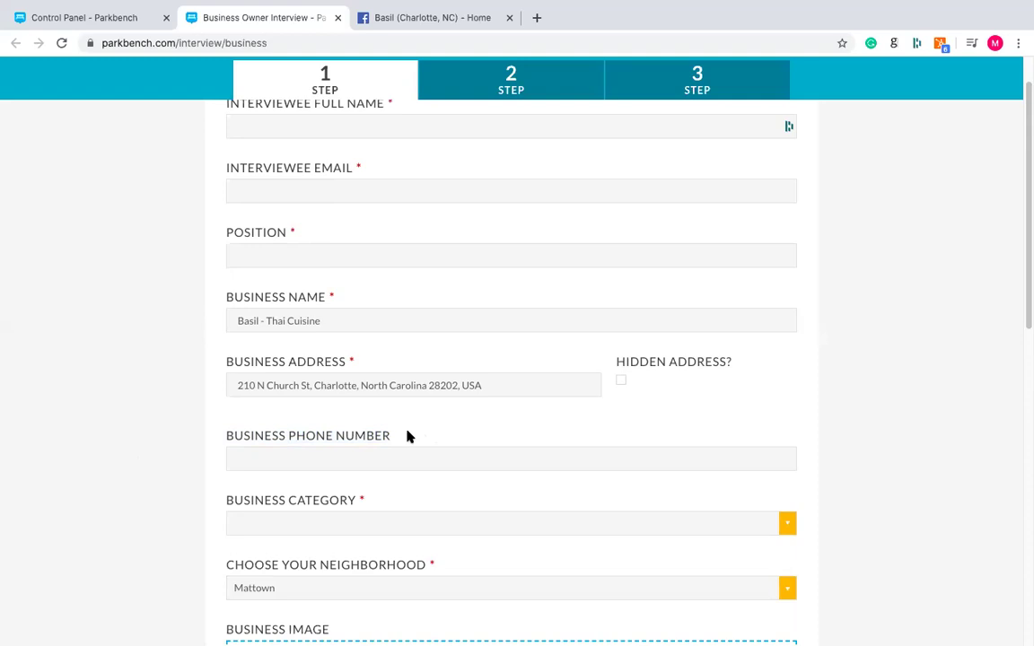
# - Copy the restaurant's phone number from Basil's Facebook page into the Business Phone Number field
pyautogui.click(408, 25)
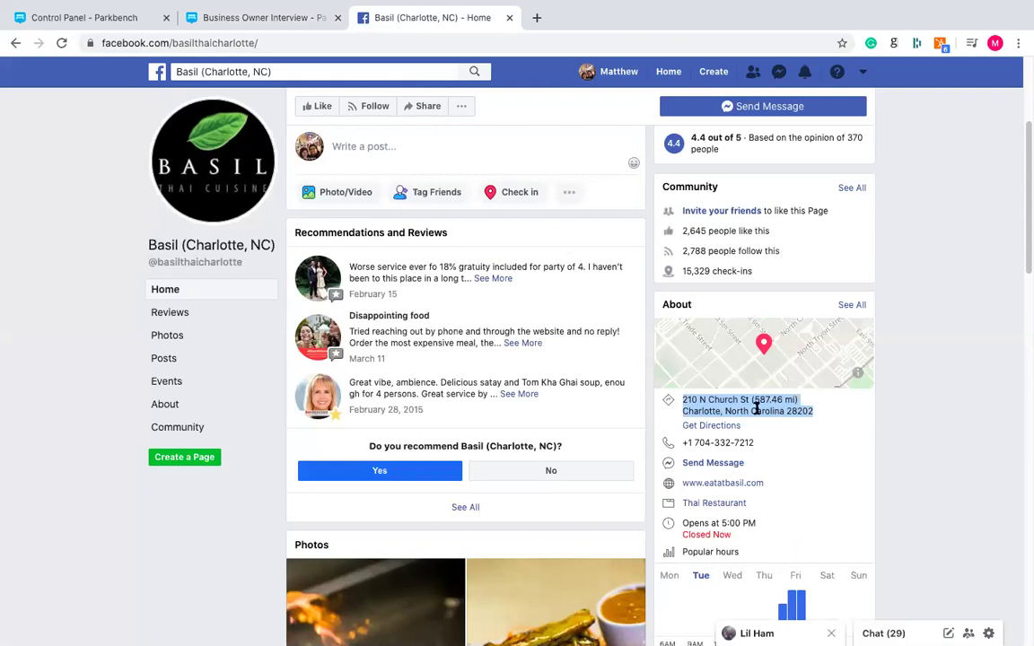
pyautogui.moveTo(765, 446); pyautogui.dragTo(684, 446)
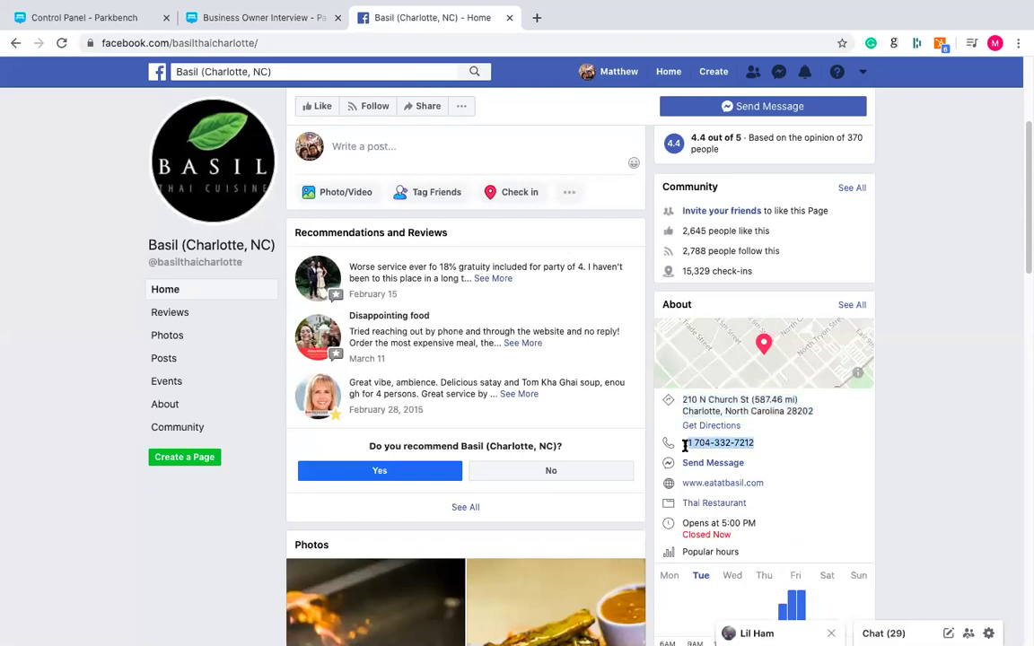
pyautogui.rightClick(685, 445)
pyautogui.click(732, 472)
pyautogui.click(259, 17)
pyautogui.click(328, 460)
# - Paste the copied business phone number and add Restaurants and Thai as business categories
pyautogui.hotkey('ctrl', 'v')
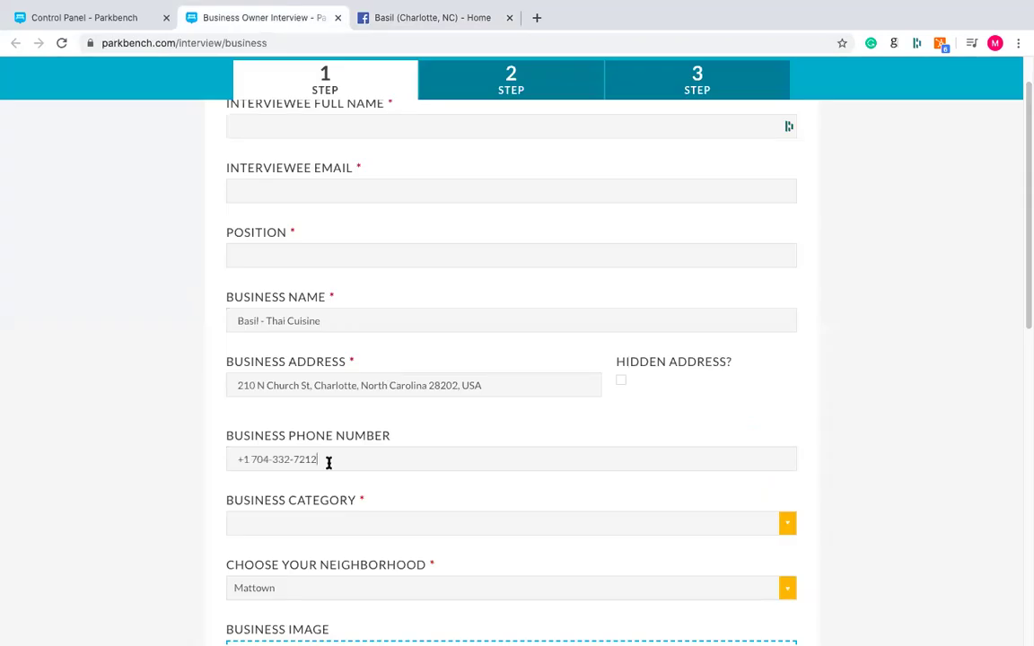
pyautogui.scroll(-1, 120, 443)
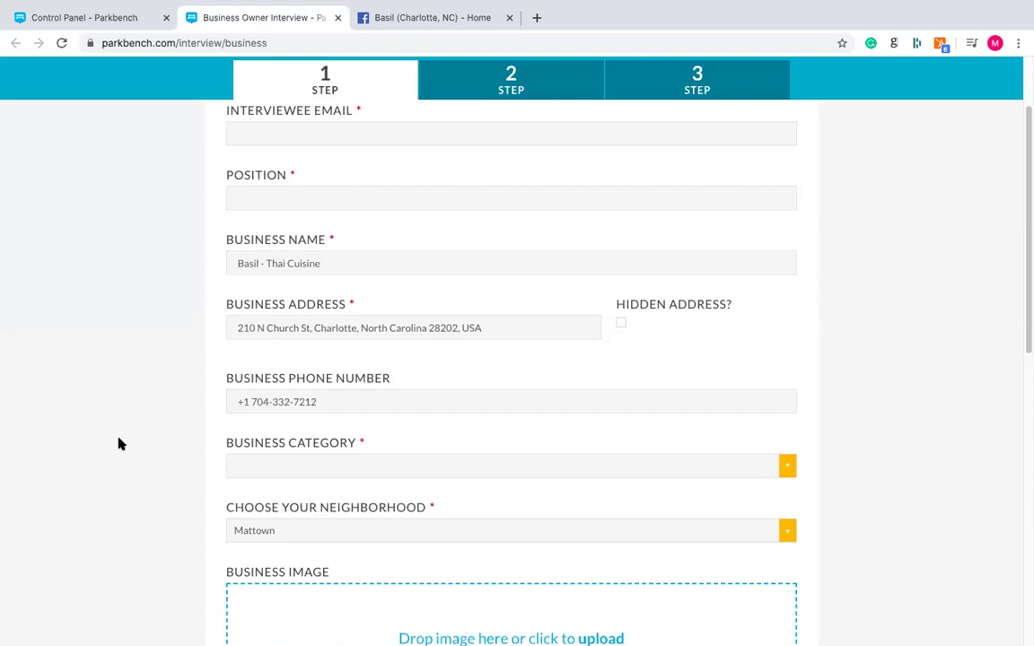
pyautogui.click(330, 461)
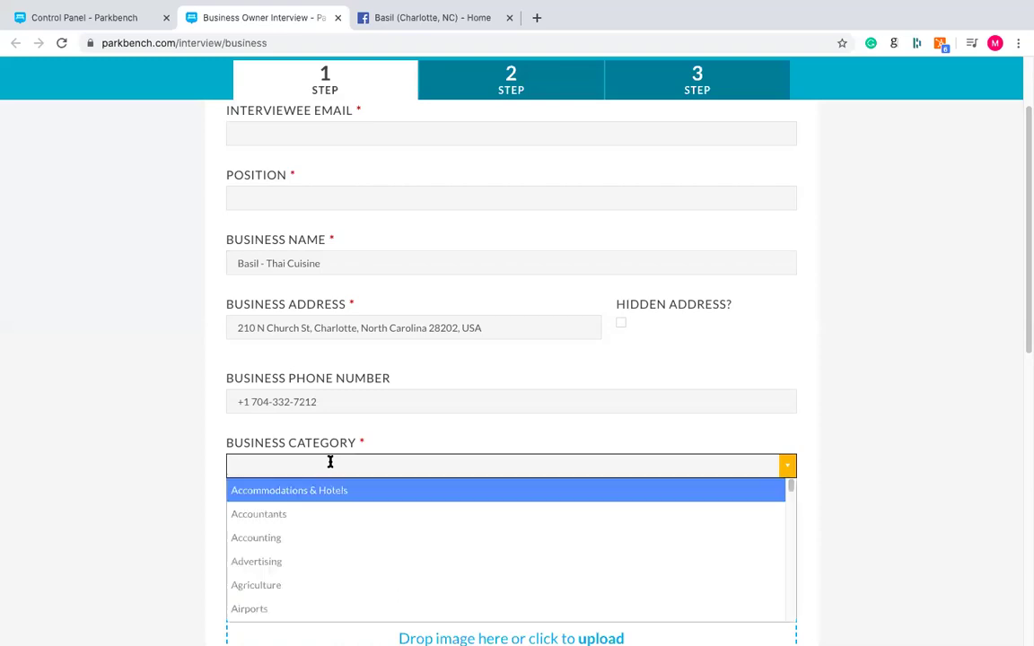
pyautogui.write('res')
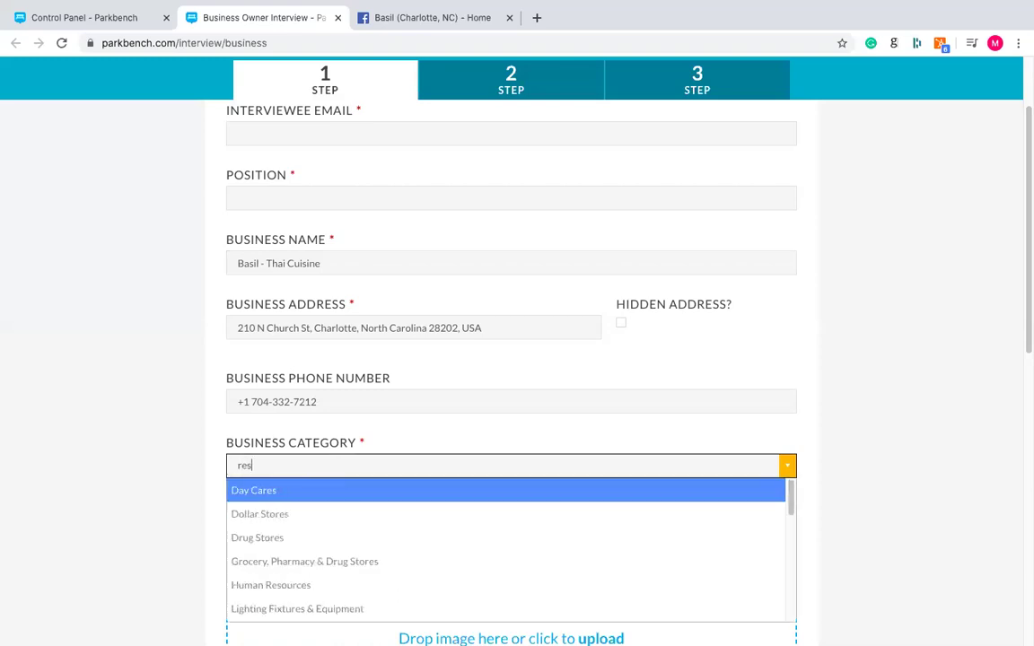
pyautogui.write('ta')
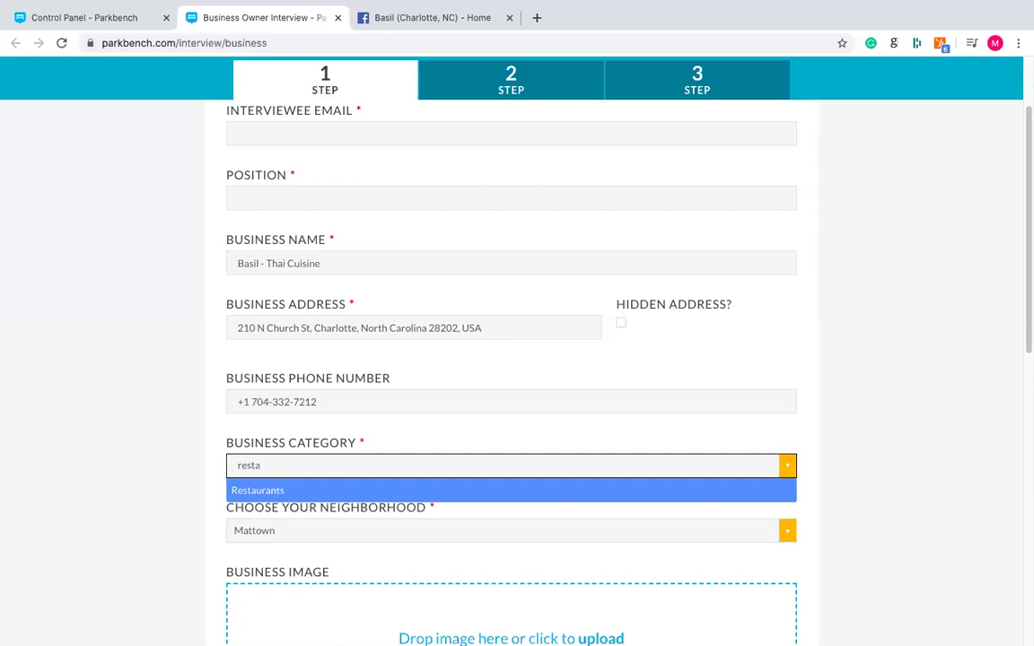
pyautogui.press('Return')
pyautogui.write('thail')
pyautogui.press('BackSpace')
pyautogui.press('BackSpace')
pyautogui.write('i')
pyautogui.press('Return')
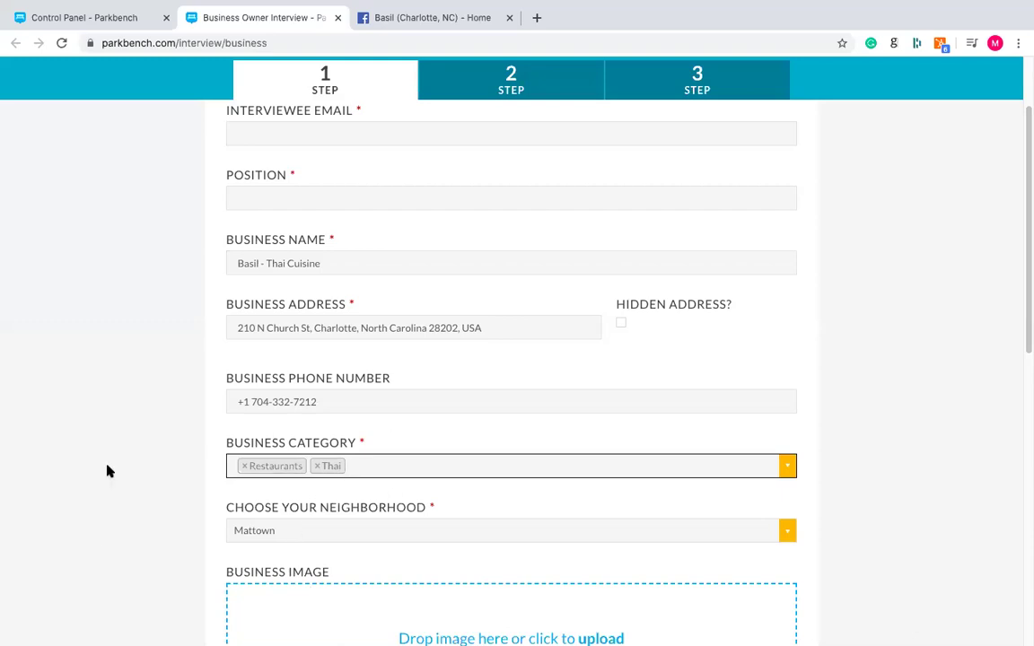
# - Scroll further down the form and bring up the neighborhood choices
pyautogui.scroll(-3, 113, 453)
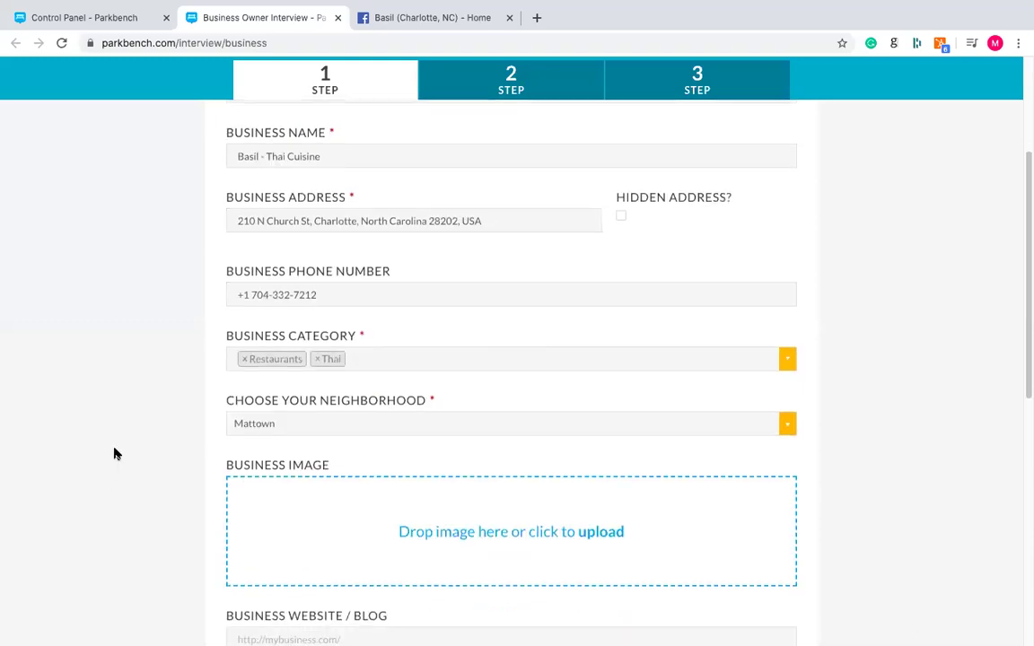
pyautogui.scroll(-3, 113, 452)
pyautogui.click(323, 318)
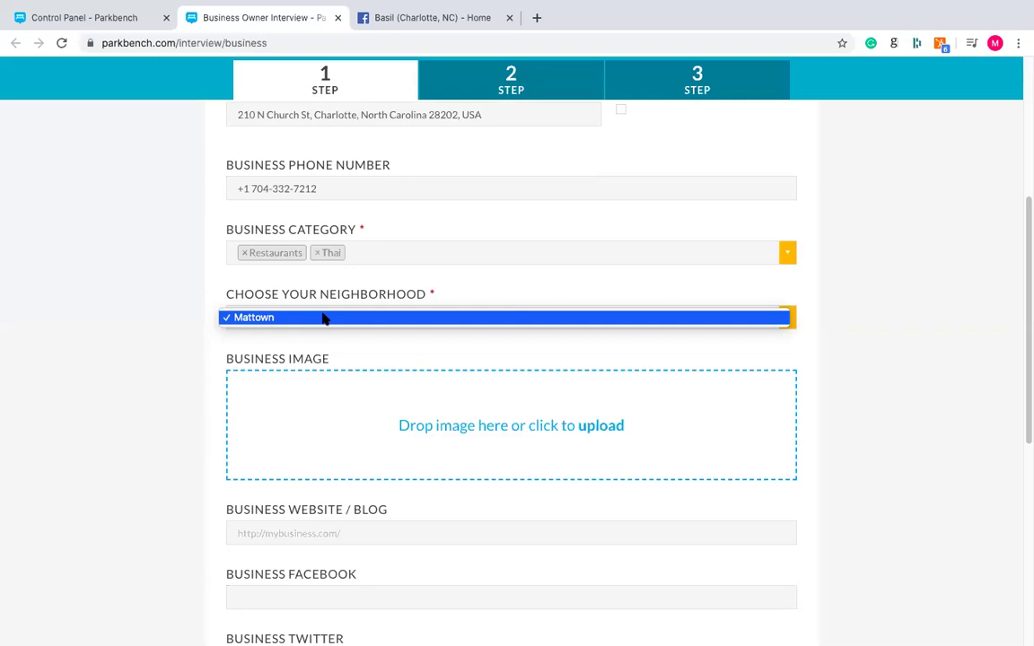
pyautogui.click(323, 317)
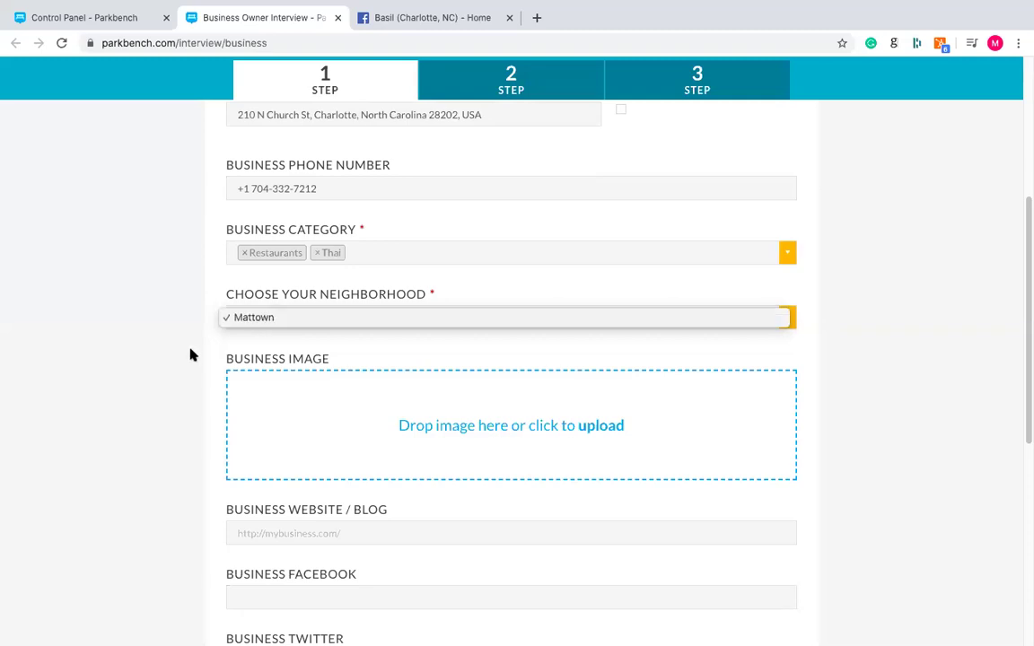
pyautogui.scroll(-1, 173, 326)
pyautogui.scroll(-2, 174, 326)
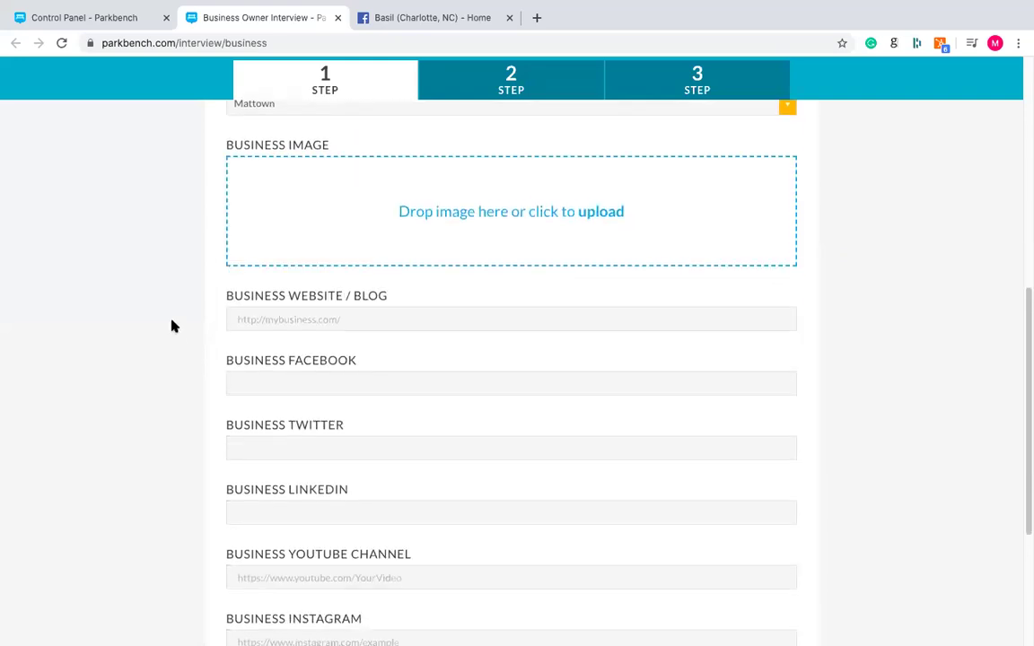
pyautogui.scroll(1, 174, 325)
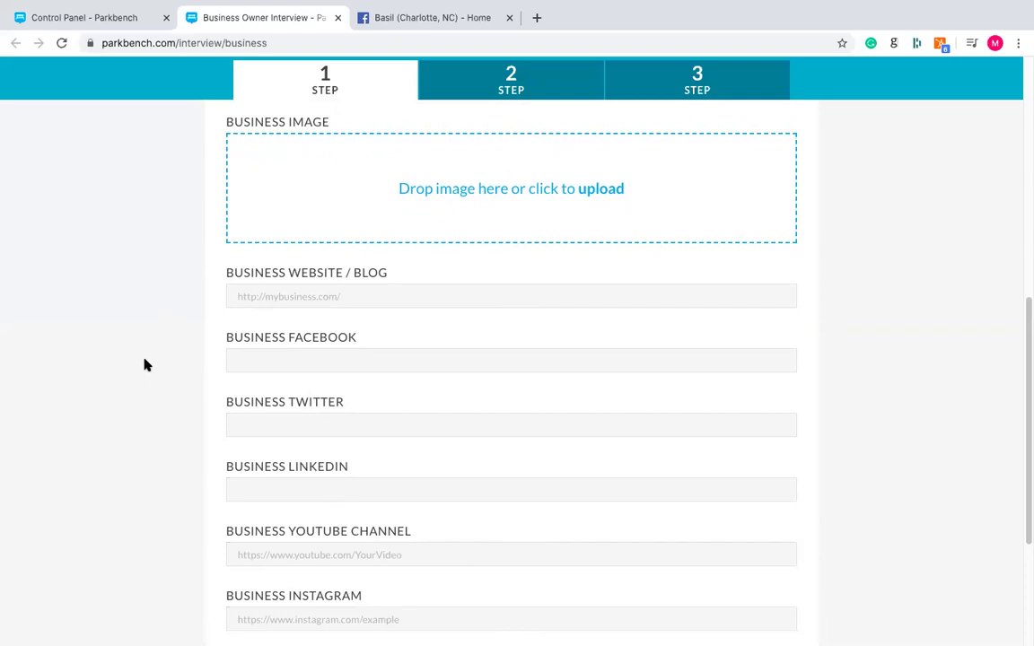
pyautogui.scroll(7, 146, 363)
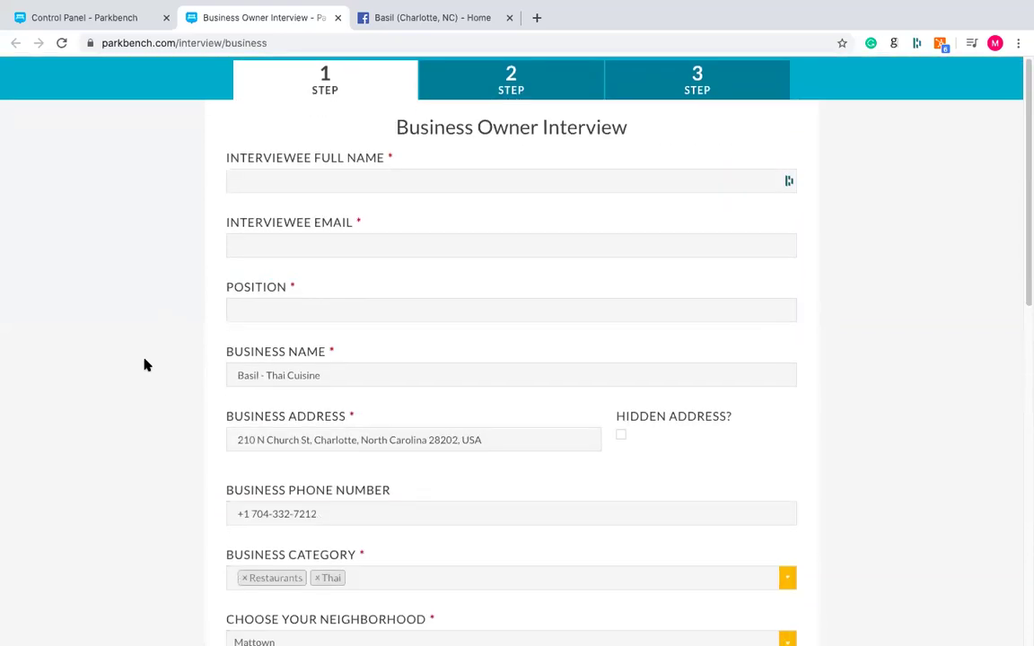
pyautogui.scroll(-7, 147, 363)
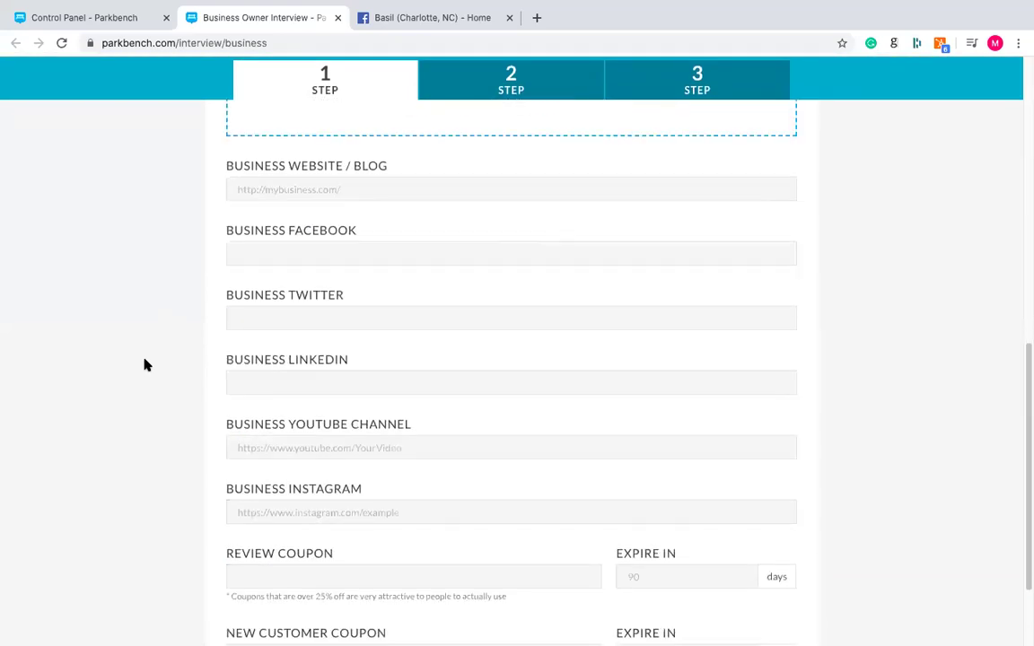
pyautogui.scroll(2, 146, 364)
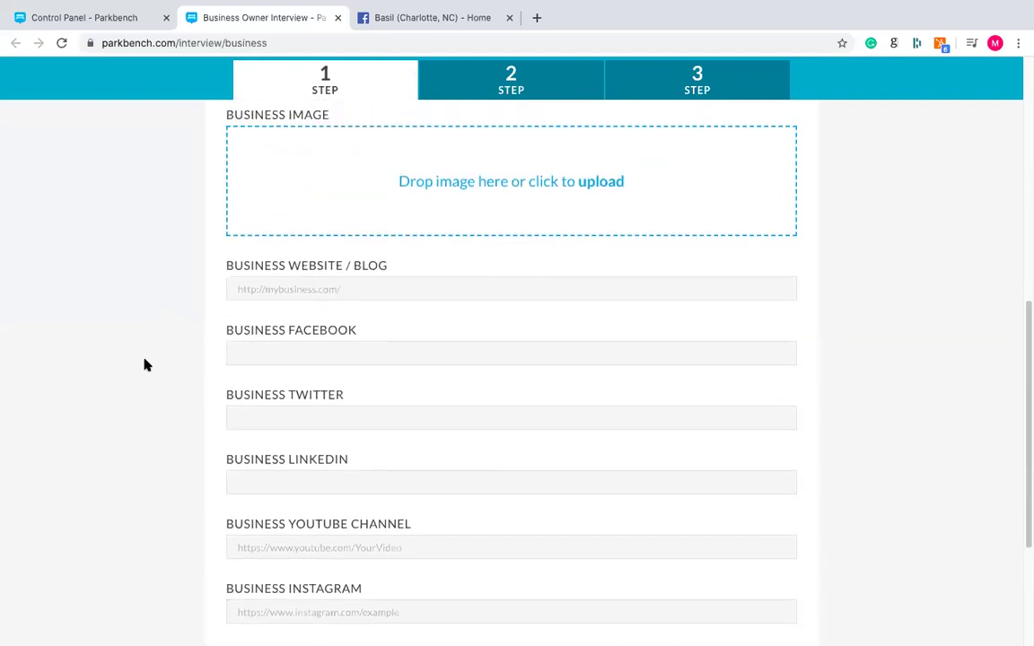
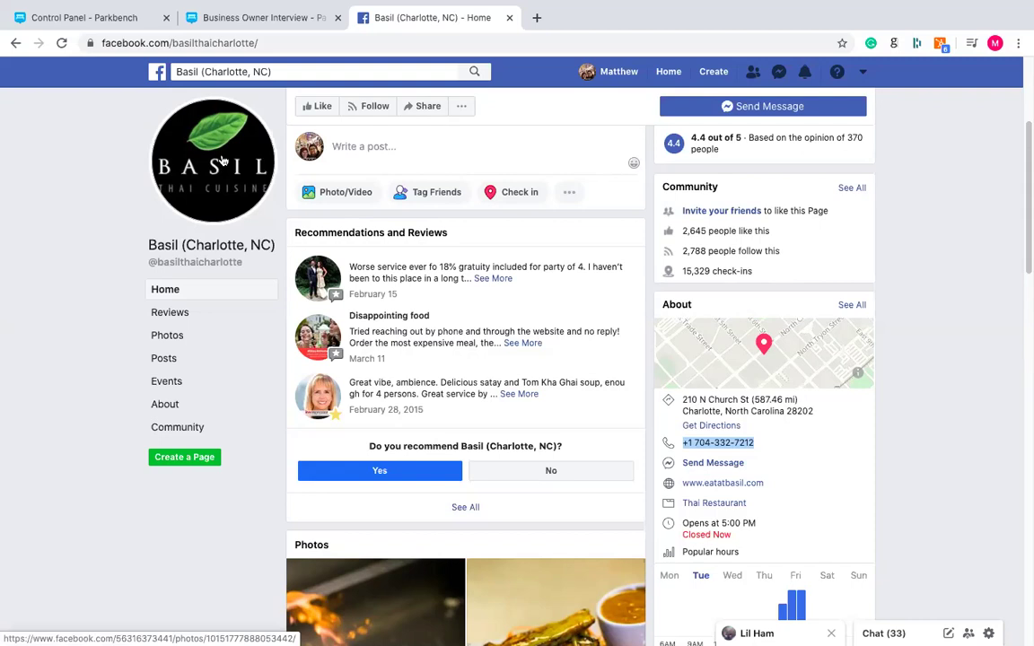
# - Save the Basil logo from Facebook as a JPG, then return to the Business Owner Interview form
pyautogui.click(216, 154)
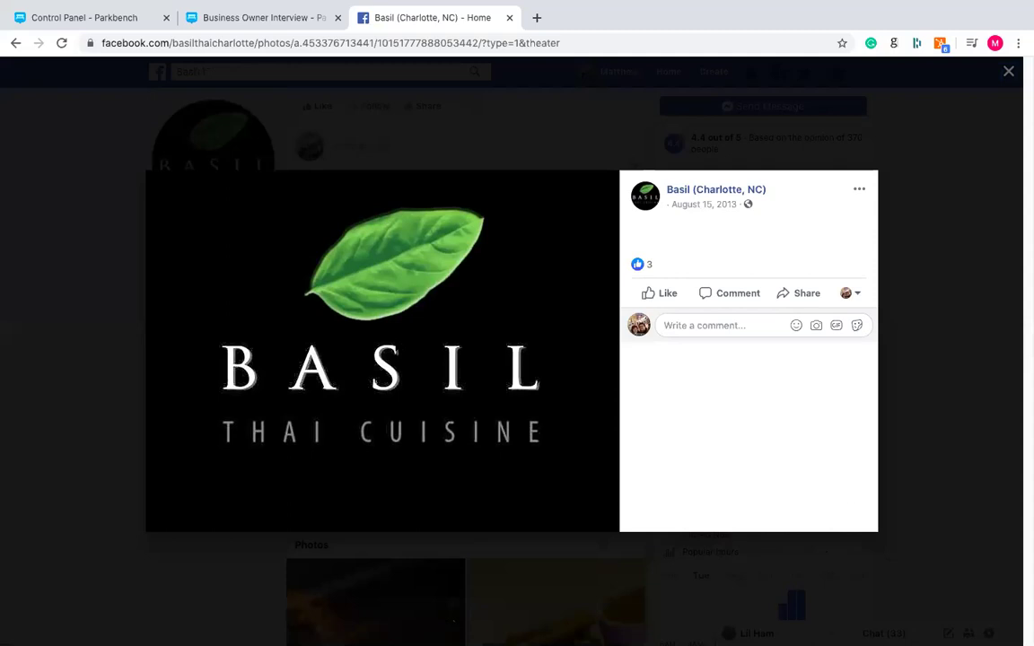
pyautogui.rightClick(399, 341)
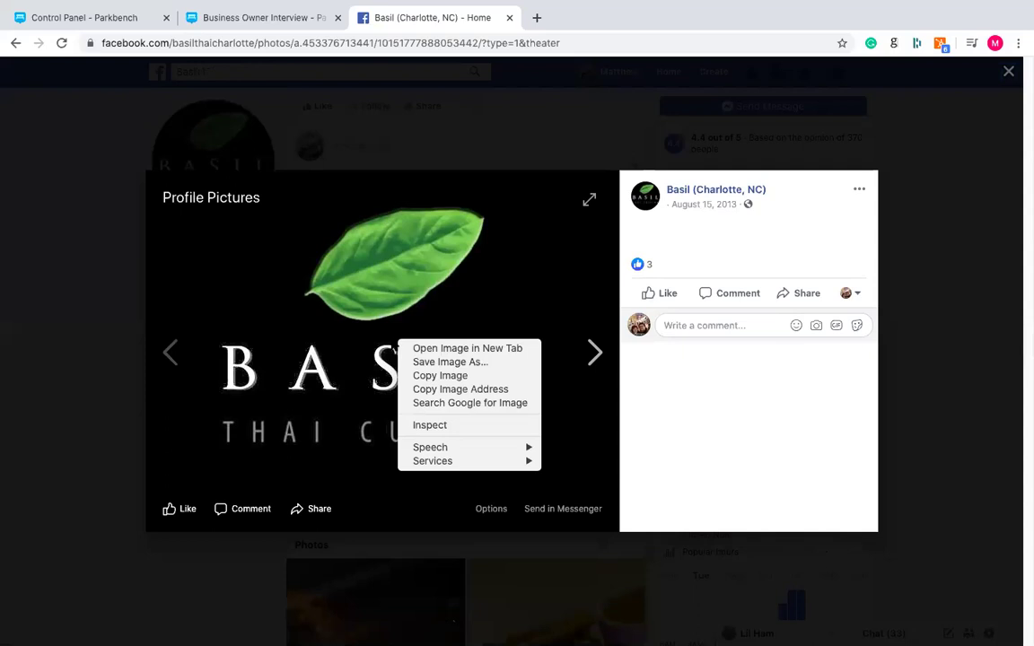
pyautogui.click(450, 363)
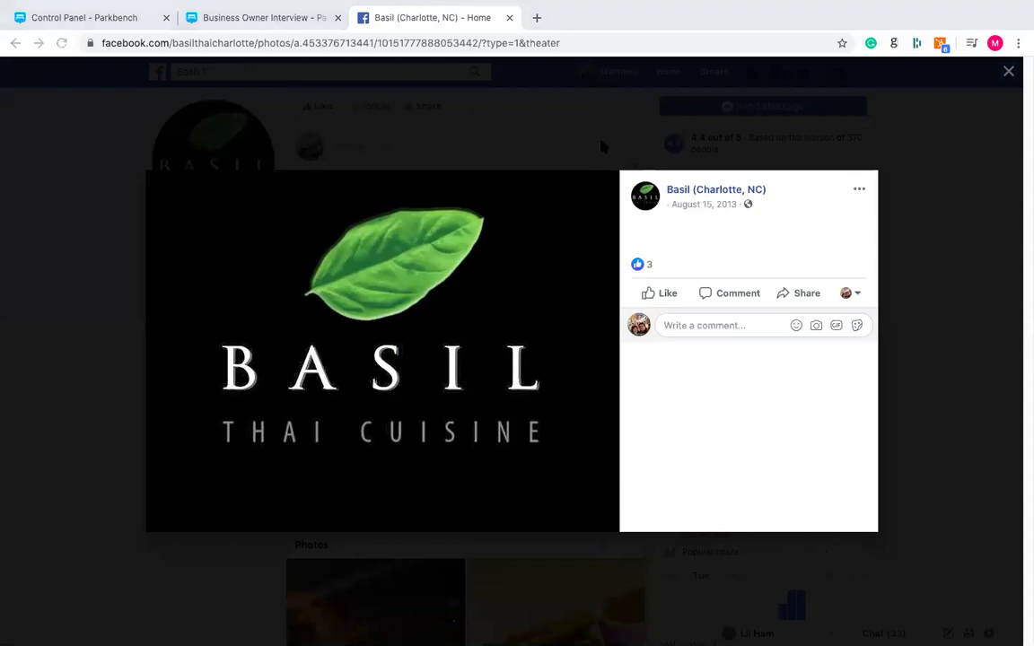
pyautogui.press('Return')
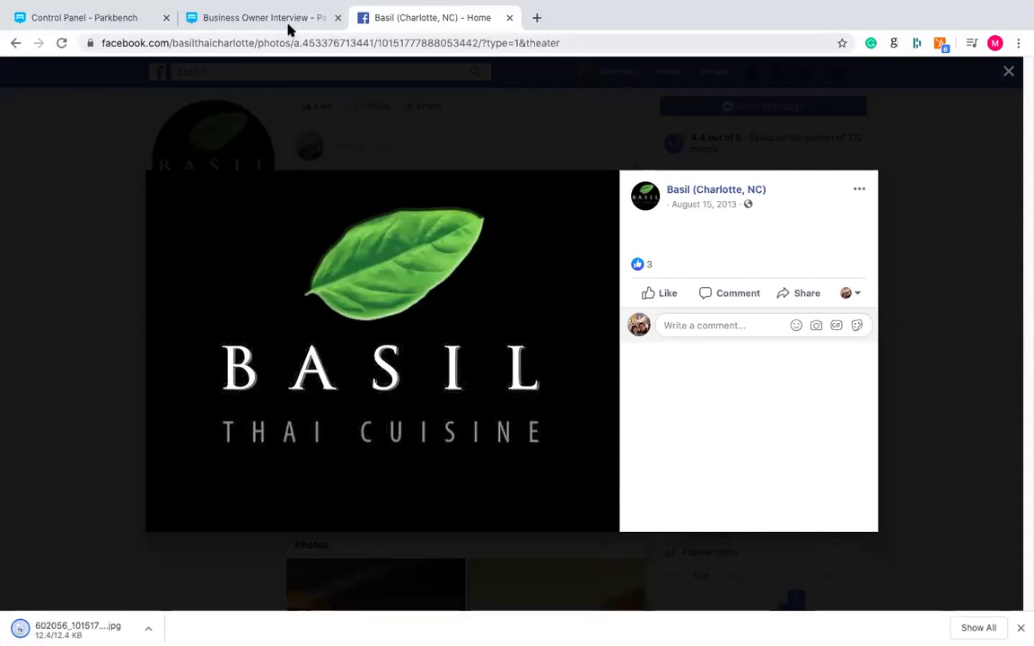
pyautogui.click(287, 27)
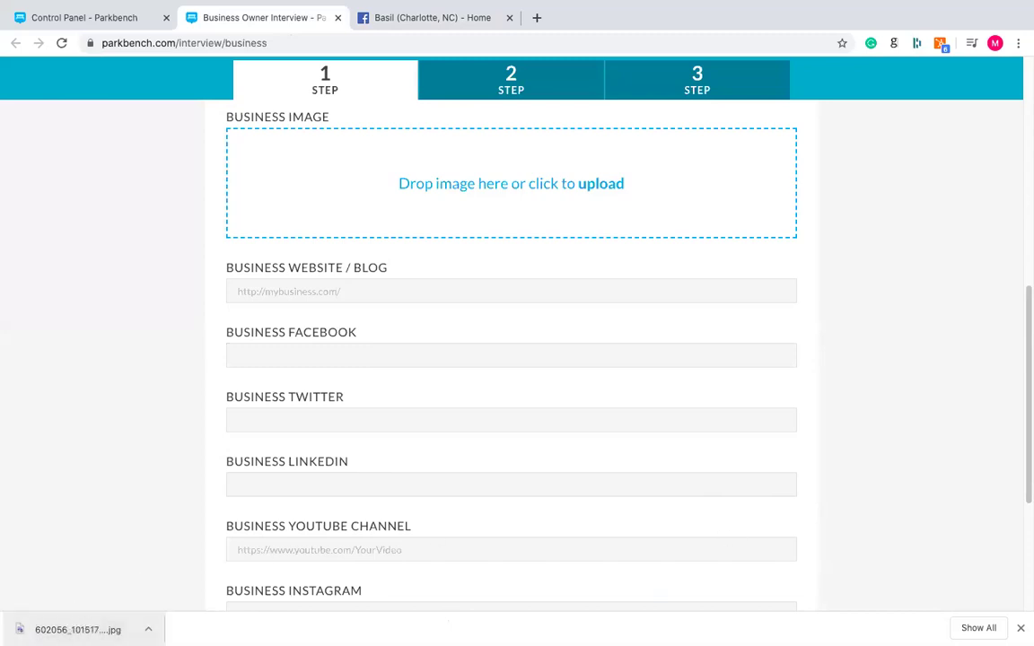
# - Upload the downloaded Basil logo as the Business Image, then go back to the Basil Facebook page
pyautogui.moveTo(76, 361); pyautogui.dragTo(431, 161)
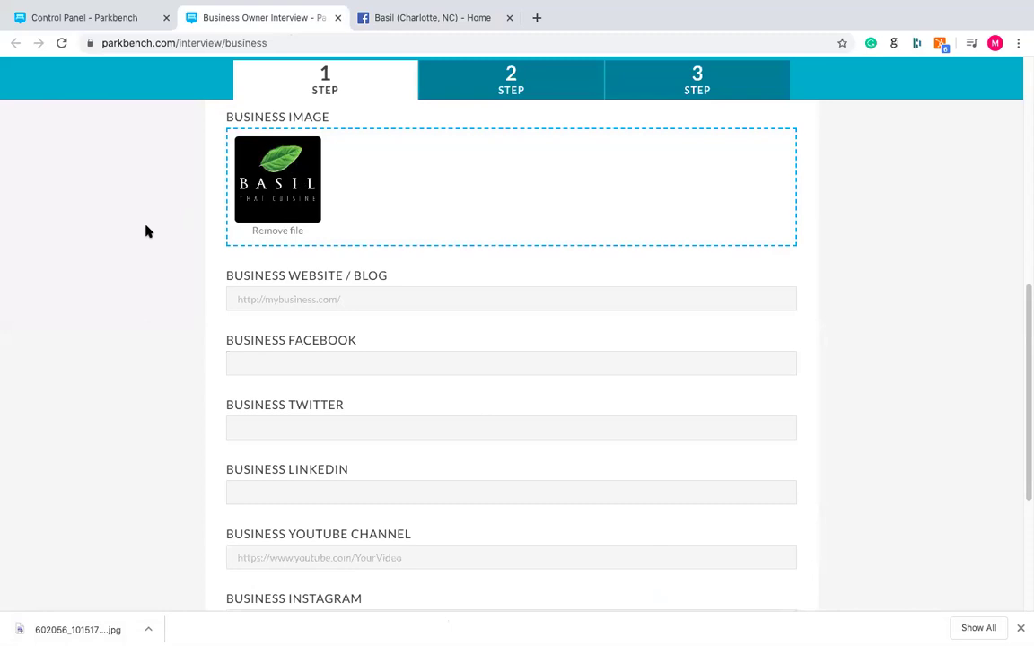
pyautogui.scroll(-3, 148, 232)
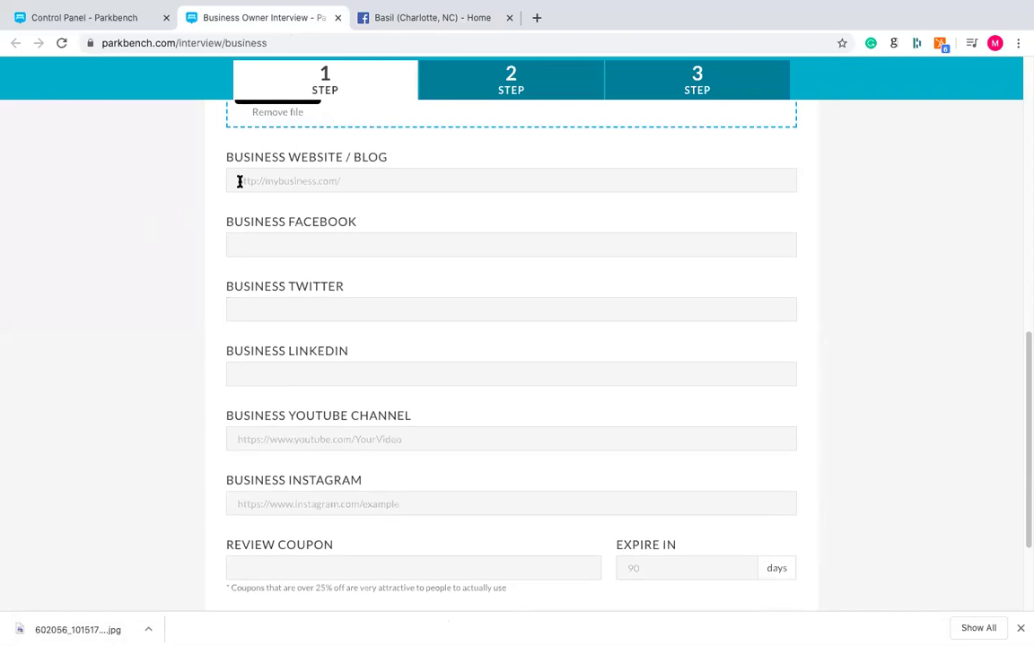
pyautogui.moveTo(226, 162); pyautogui.dragTo(421, 482)
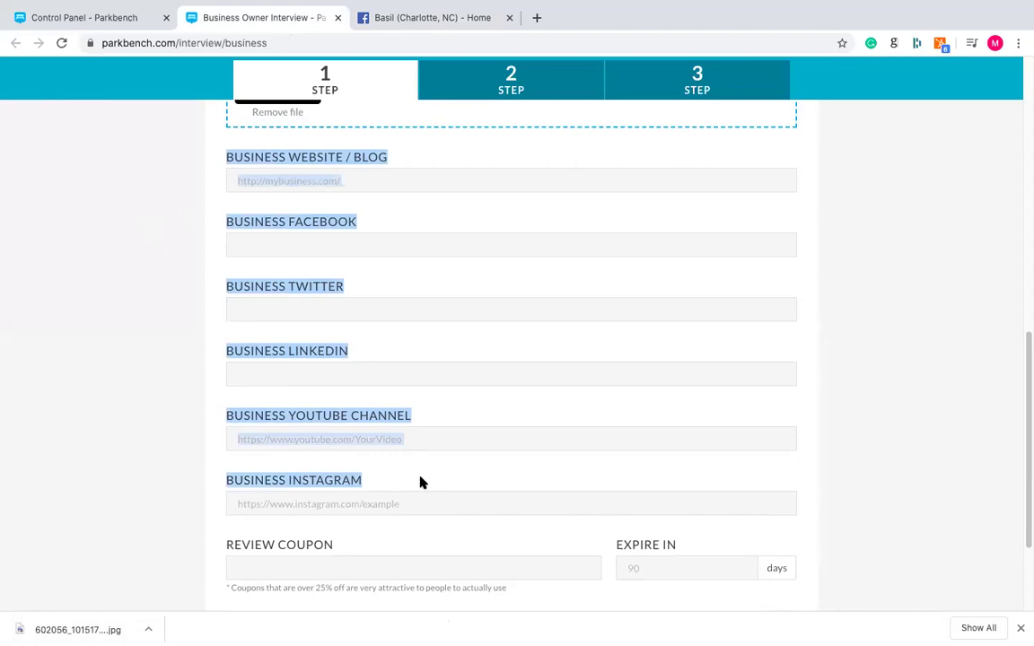
pyautogui.click(457, 298)
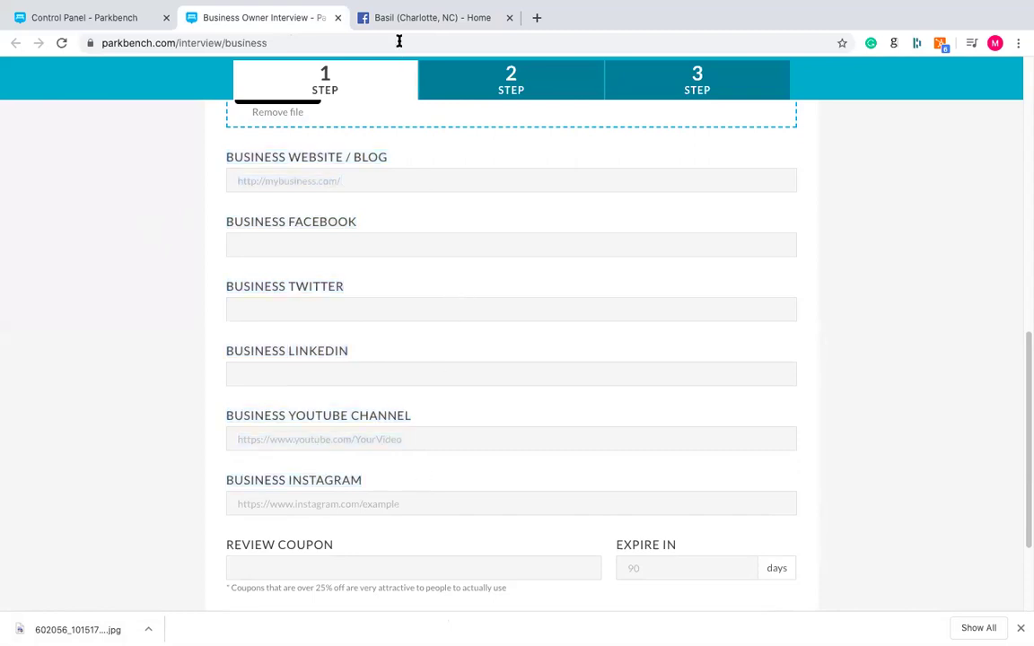
pyautogui.tripleClick(279, 226)
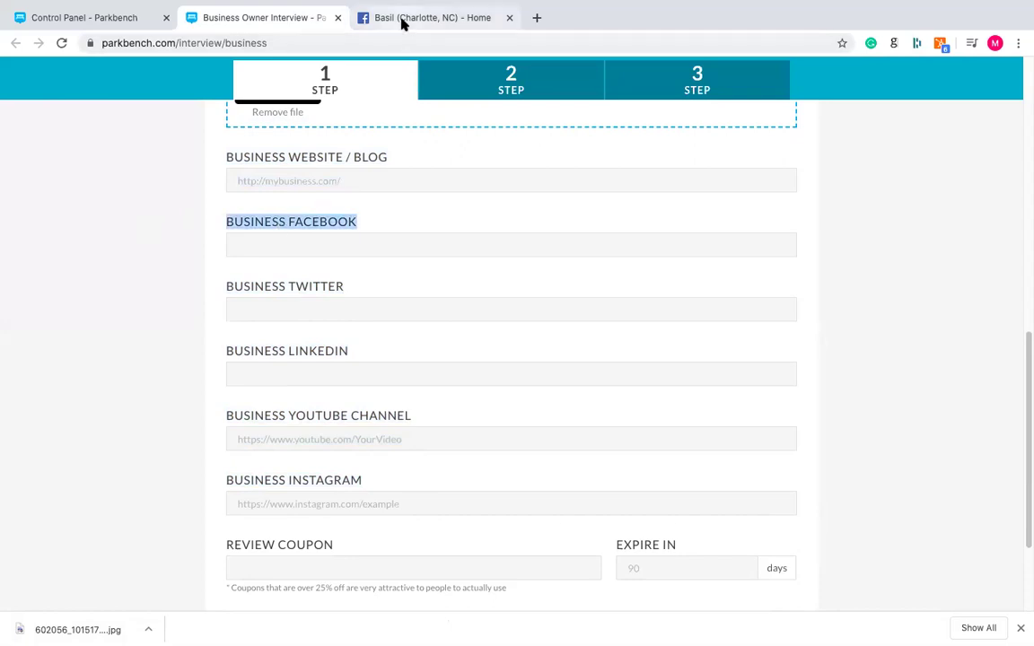
pyautogui.click(401, 25)
pyautogui.click(65, 279)
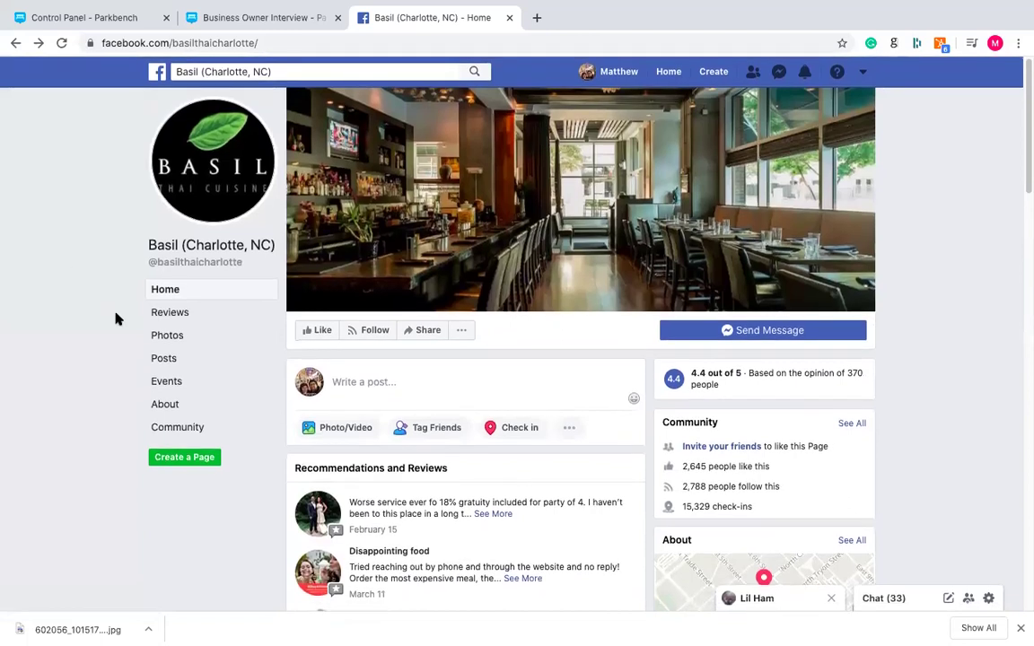
pyautogui.click(234, 42)
pyautogui.rightClick(234, 42)
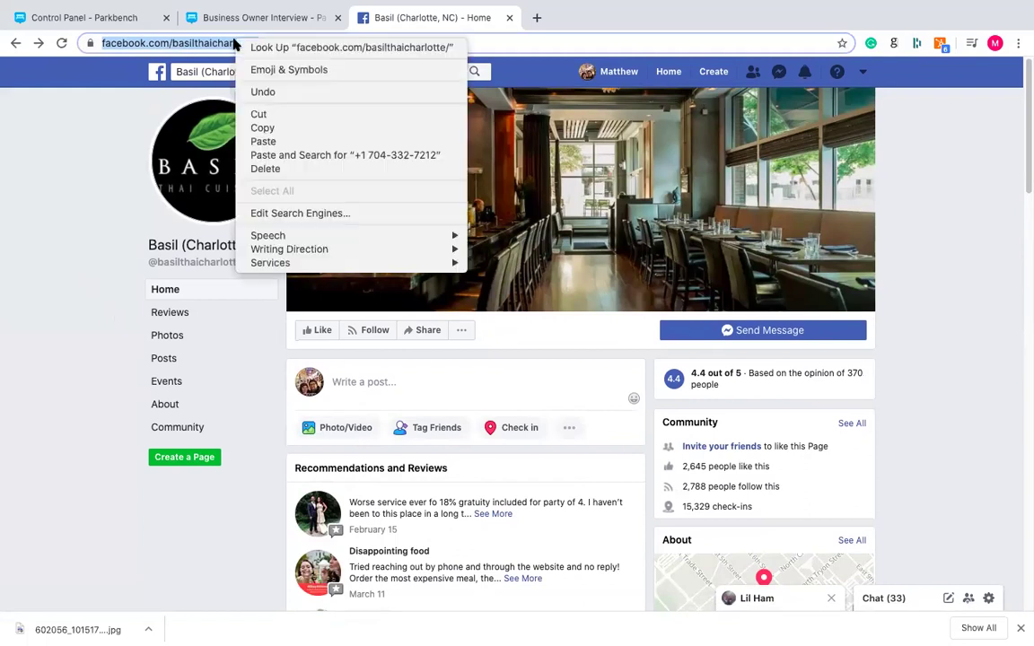
pyautogui.click(270, 127)
pyautogui.click(260, 18)
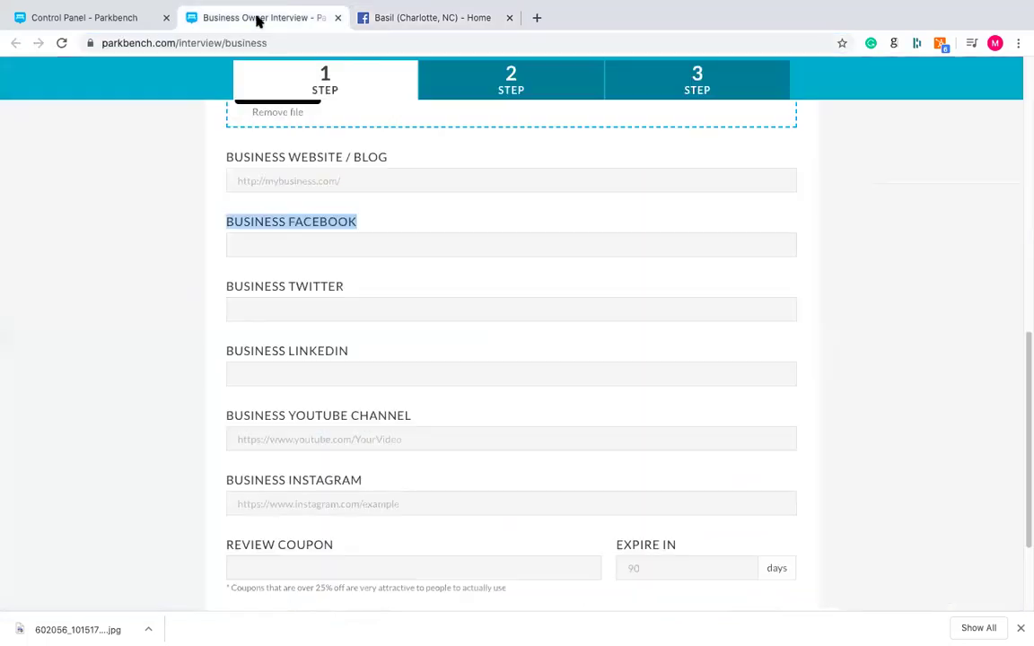
pyautogui.click(326, 238)
pyautogui.hotkey('ctrl', 'v')
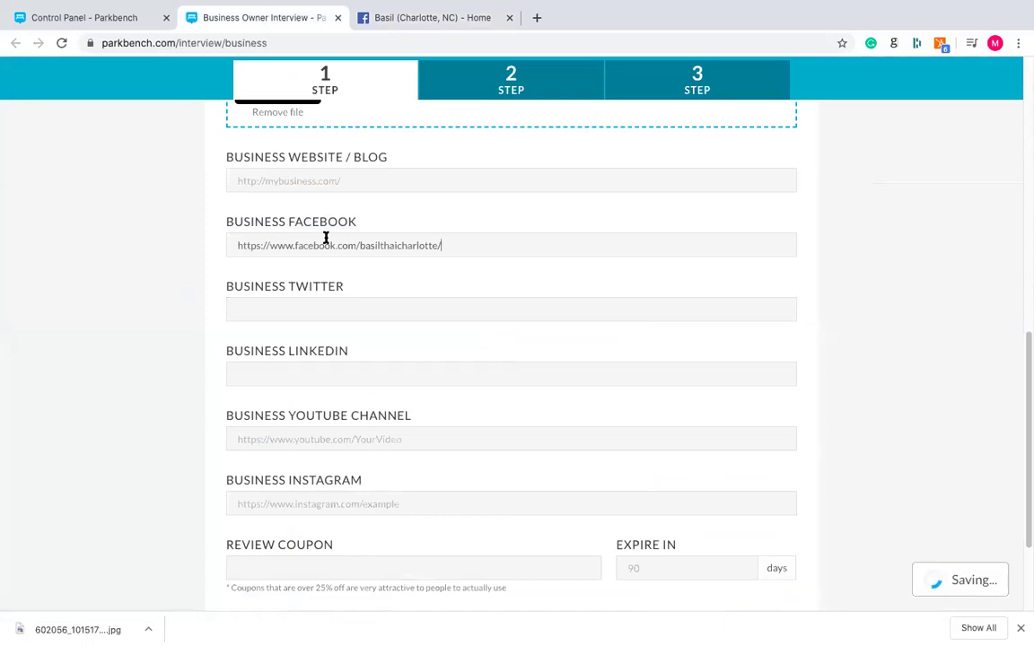
pyautogui.click(435, 17)
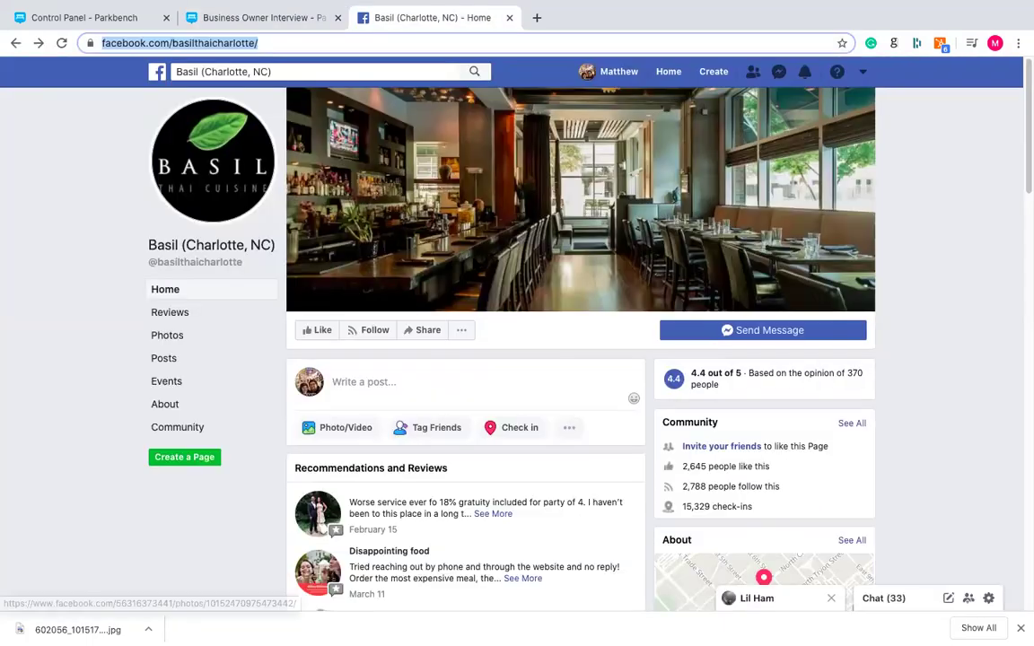
pyautogui.scroll(-3, 474, 263)
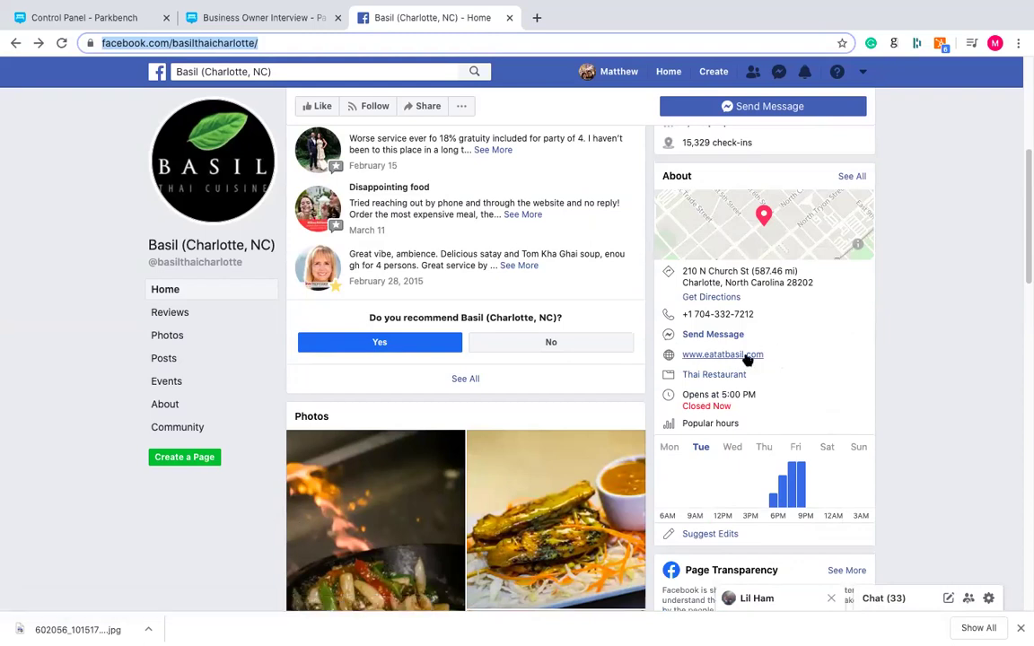
pyautogui.click(748, 356)
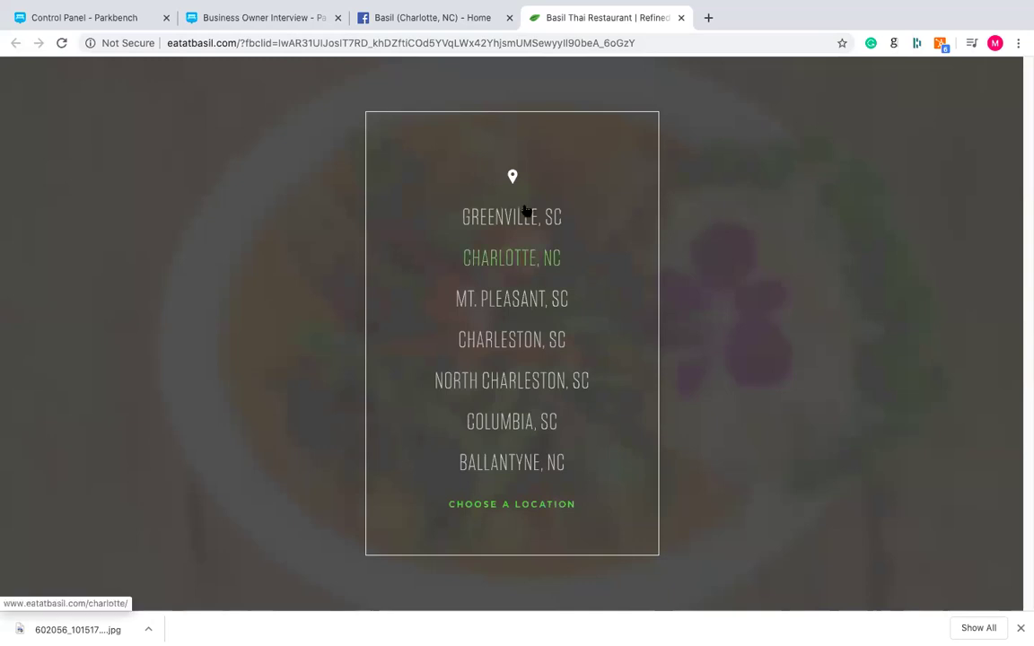
pyautogui.click(525, 260)
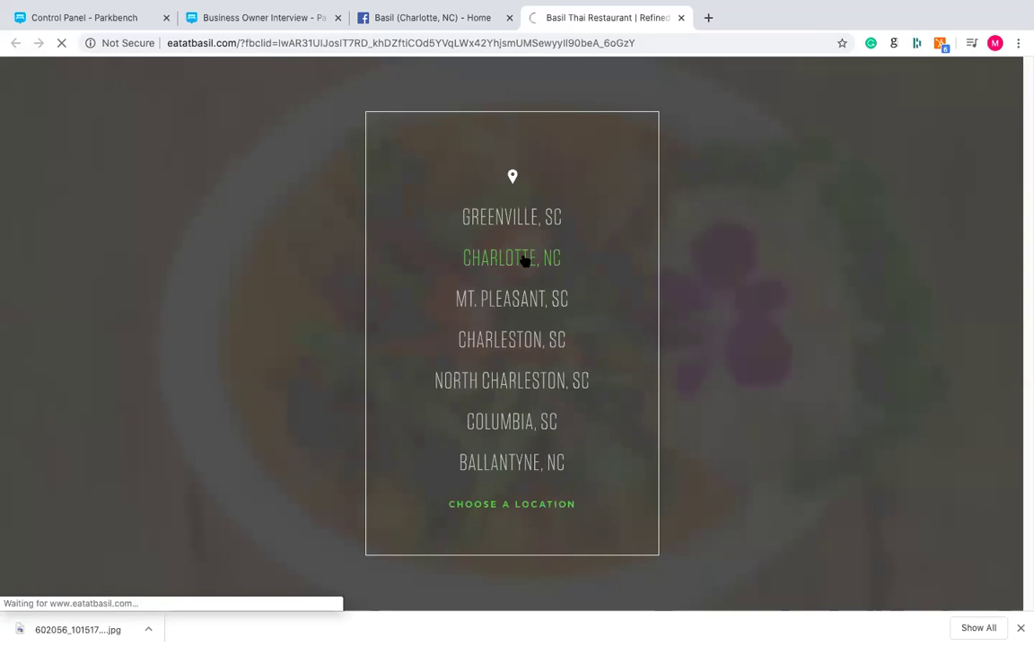
pyautogui.rightClick(302, 43)
pyautogui.click(346, 133)
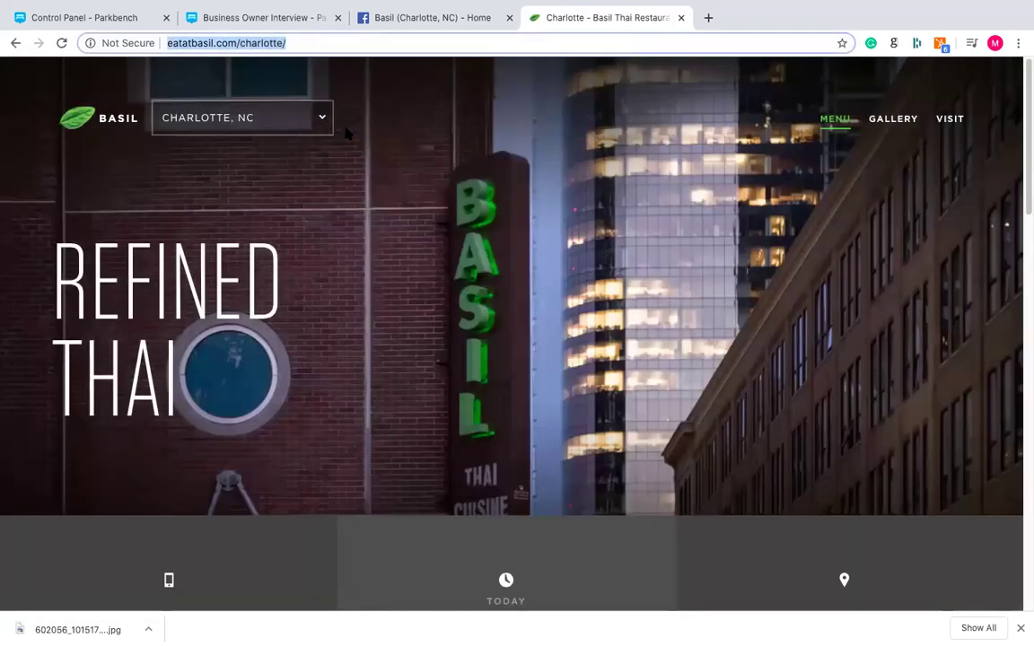
pyautogui.click(260, 20)
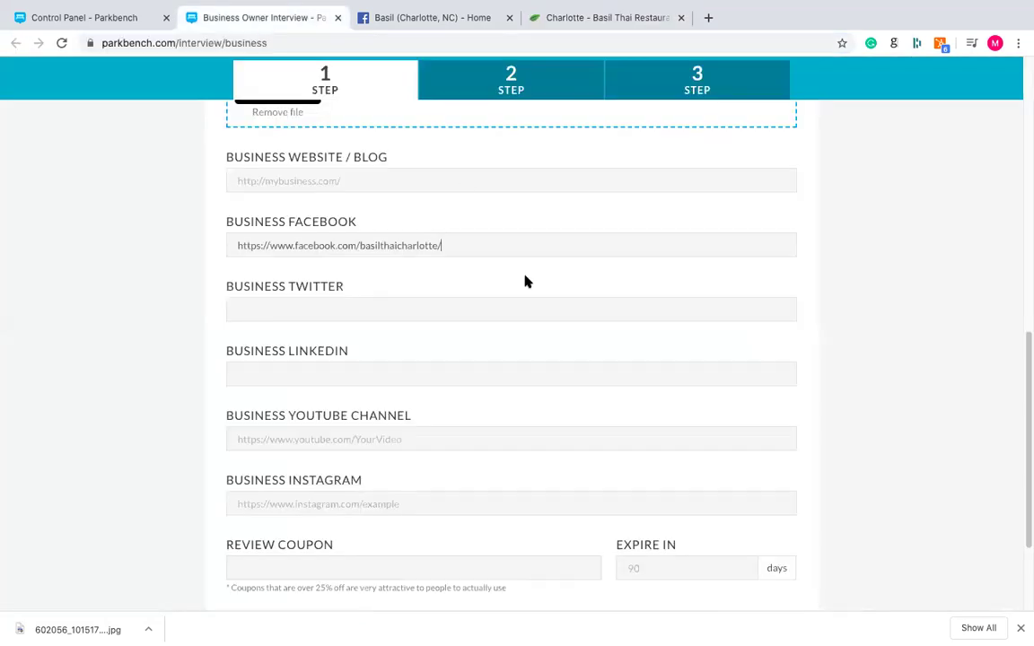
pyautogui.click(361, 186)
pyautogui.hotkey('ctrl', 'v')
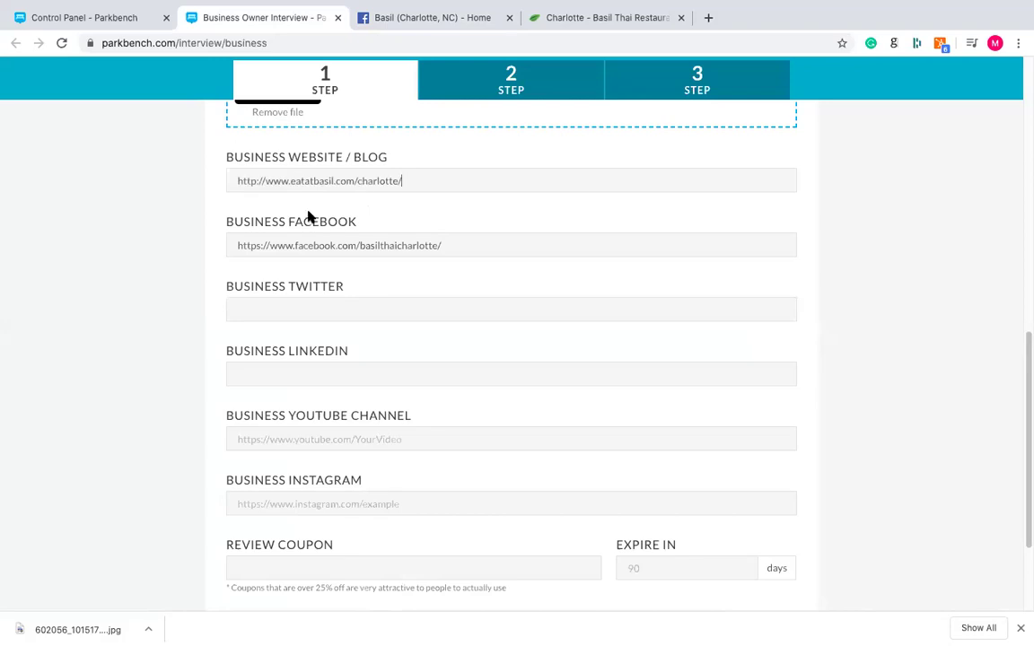
pyautogui.scroll(-1, 123, 225)
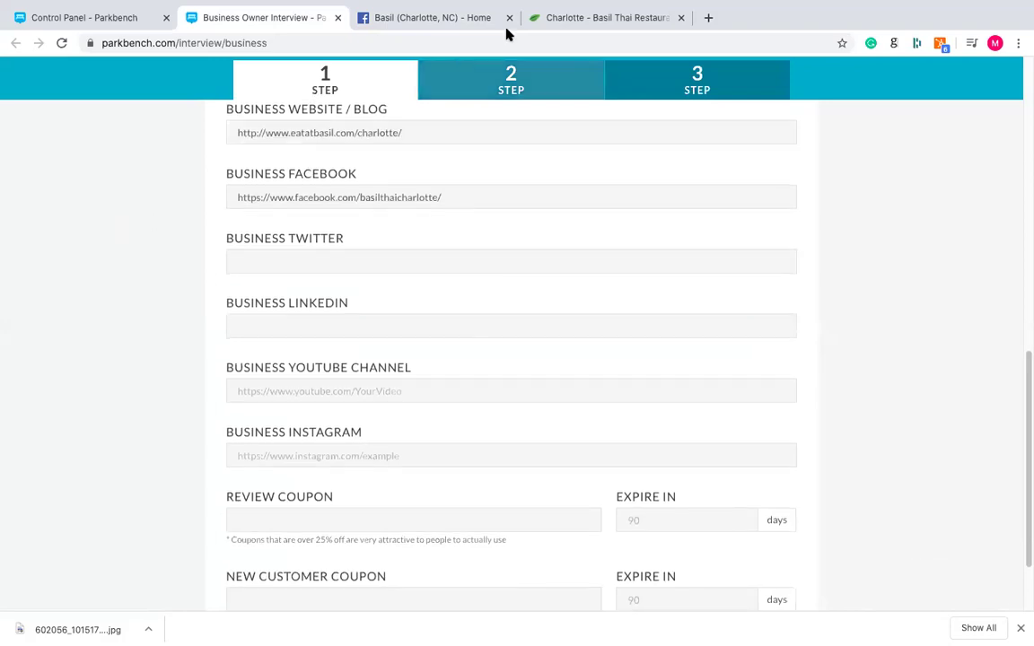
pyautogui.click(563, 21)
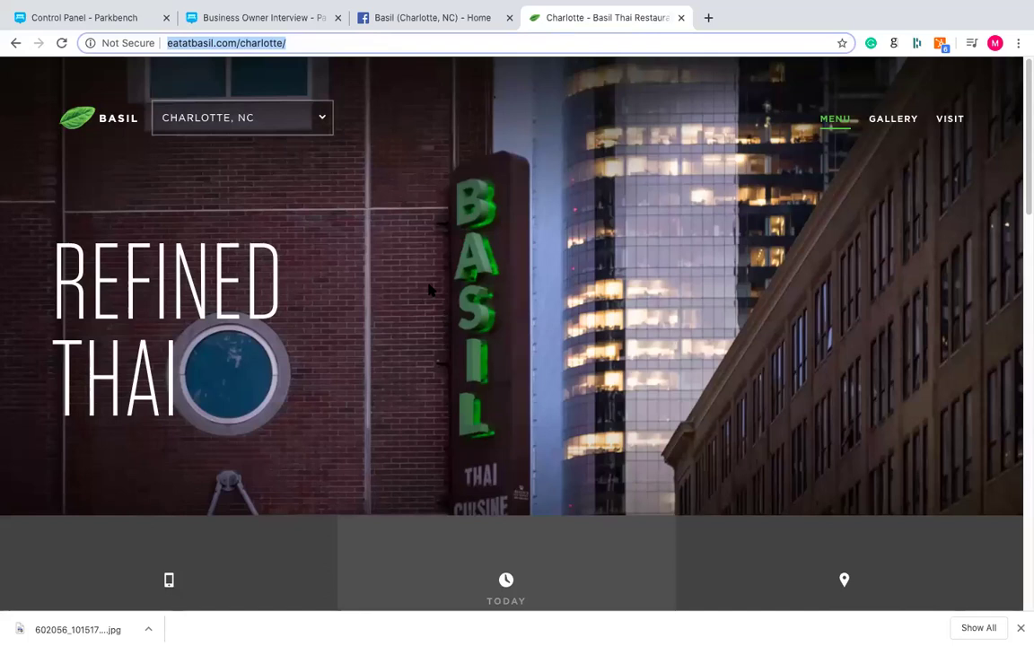
pyautogui.click(257, 22)
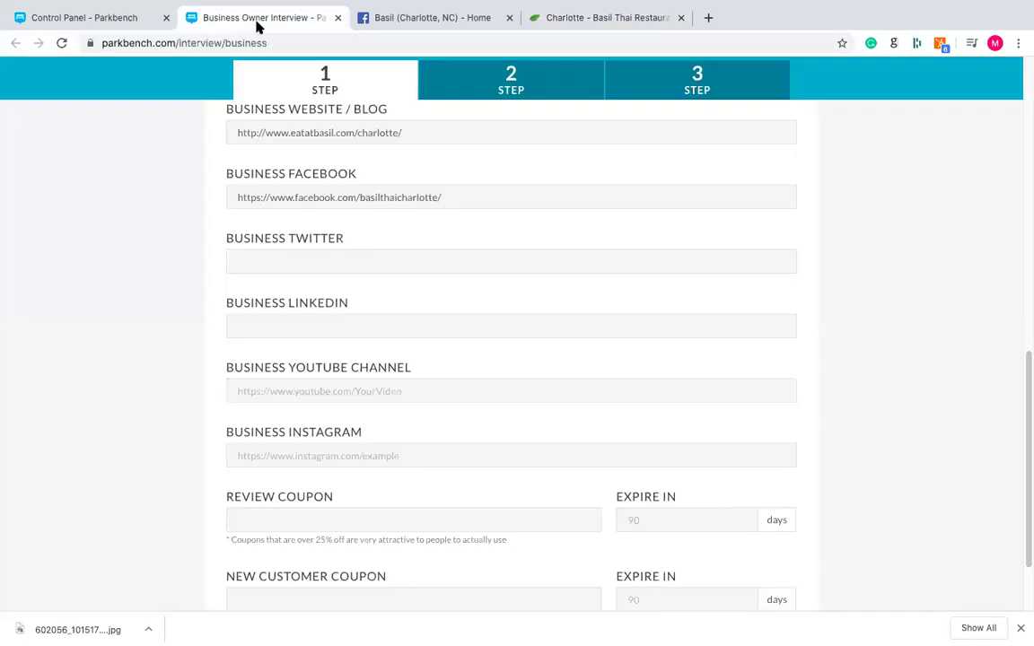
# - Review the Basil (Charlotte, NC) Facebook About page, then return to the Charlotte restaurant website
pyautogui.click(411, 19)
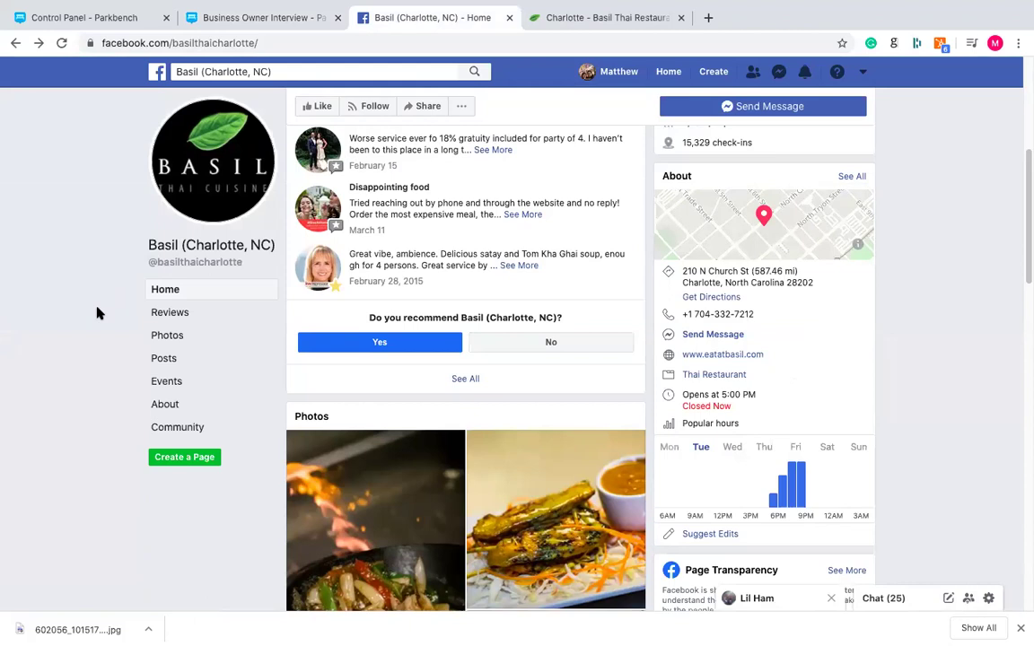
pyautogui.click(182, 408)
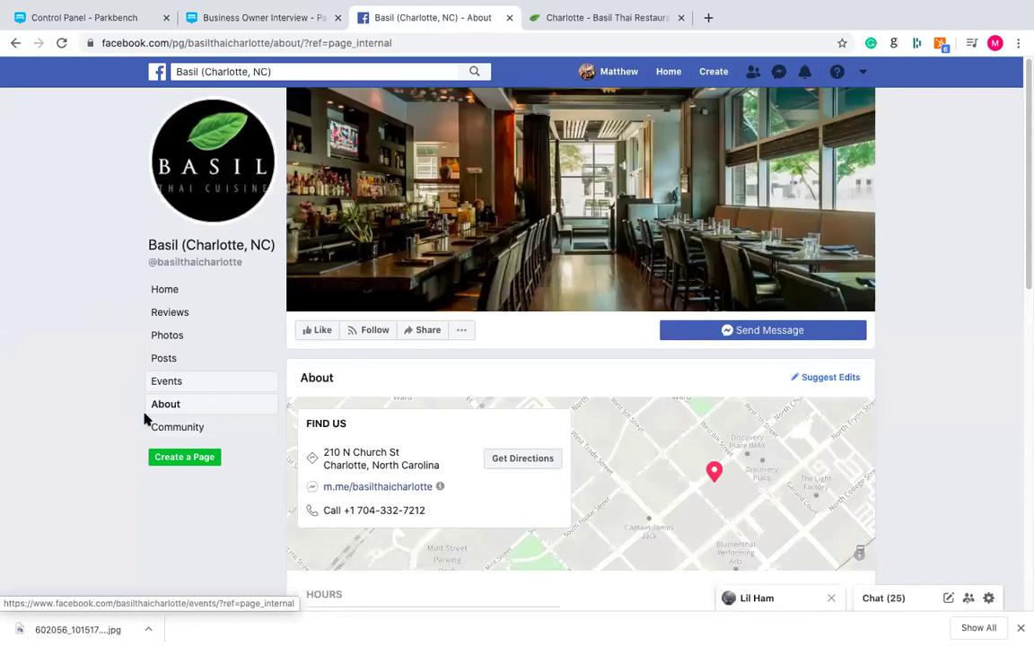
pyautogui.scroll(-3, 114, 356)
pyautogui.scroll(-2, 114, 357)
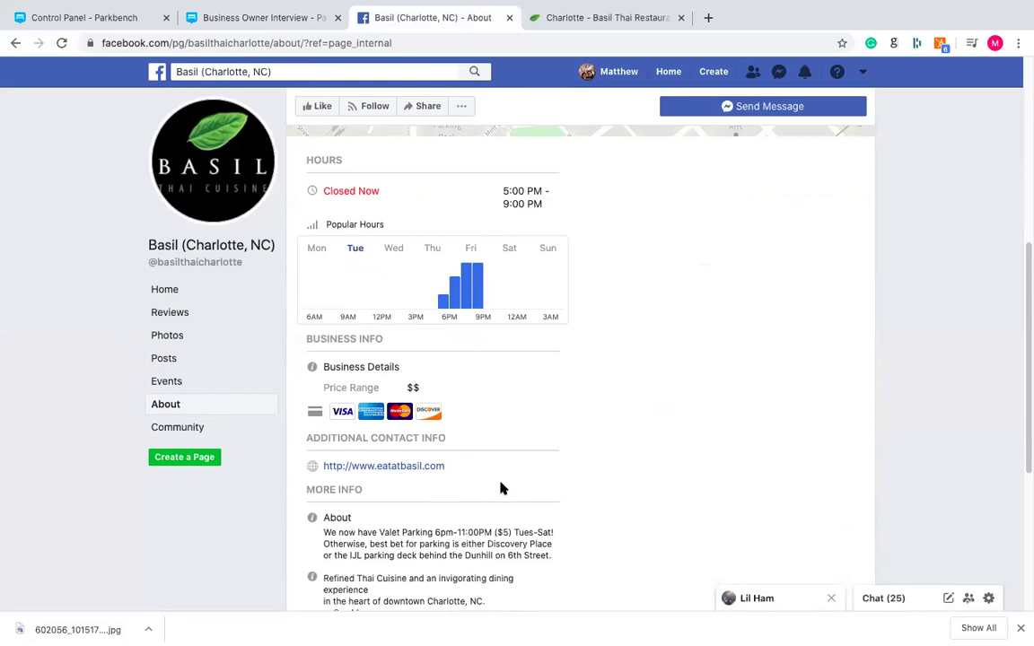
pyautogui.scroll(2, 496, 424)
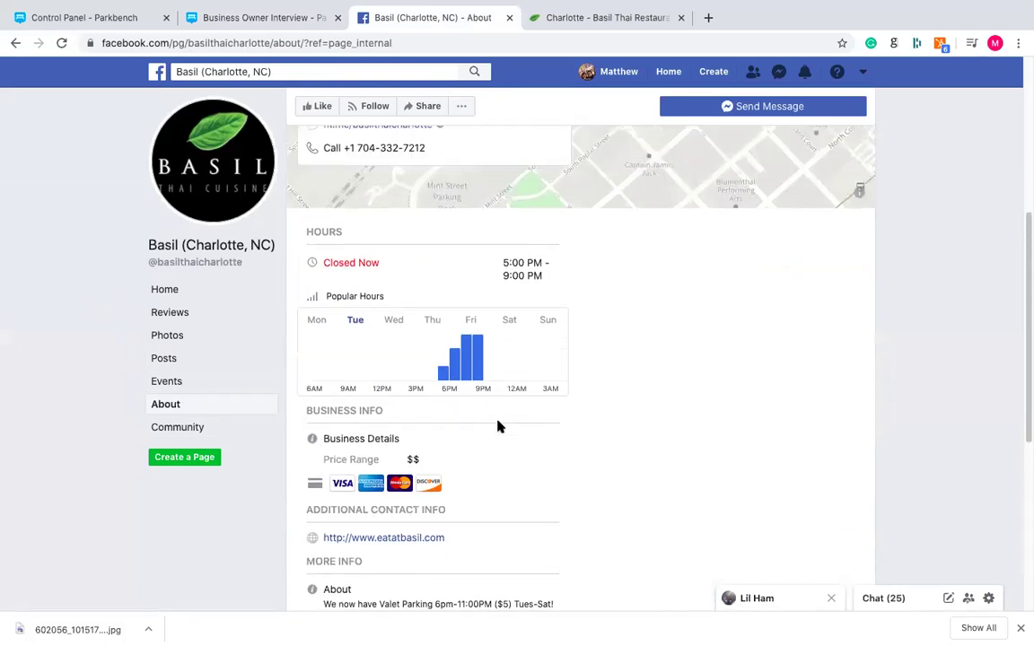
pyautogui.scroll(2, 500, 427)
pyautogui.scroll(-4, 493, 388)
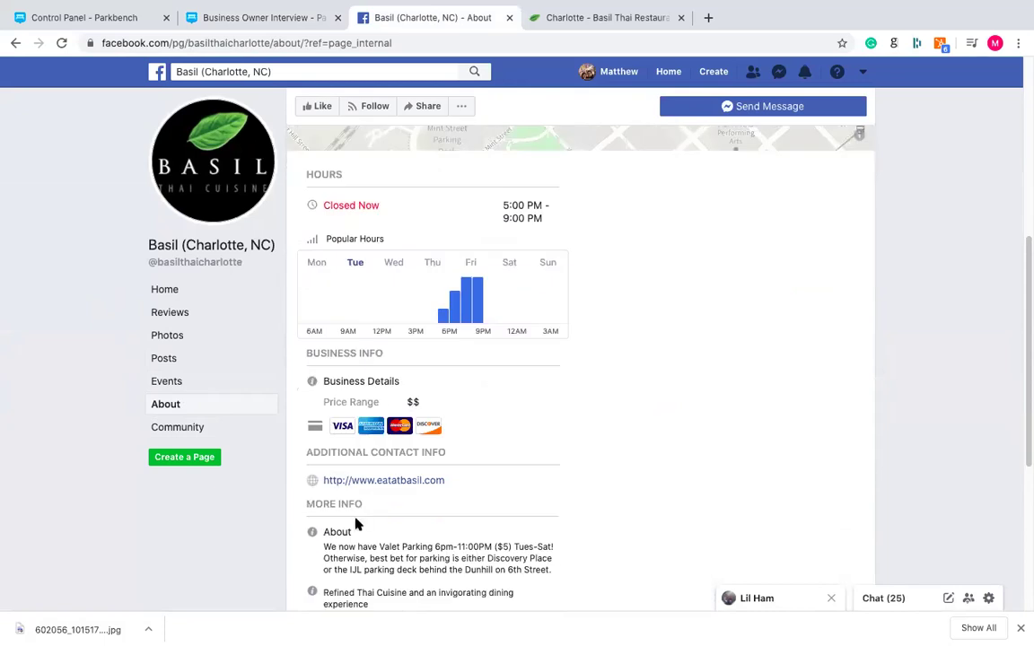
pyautogui.click(561, 26)
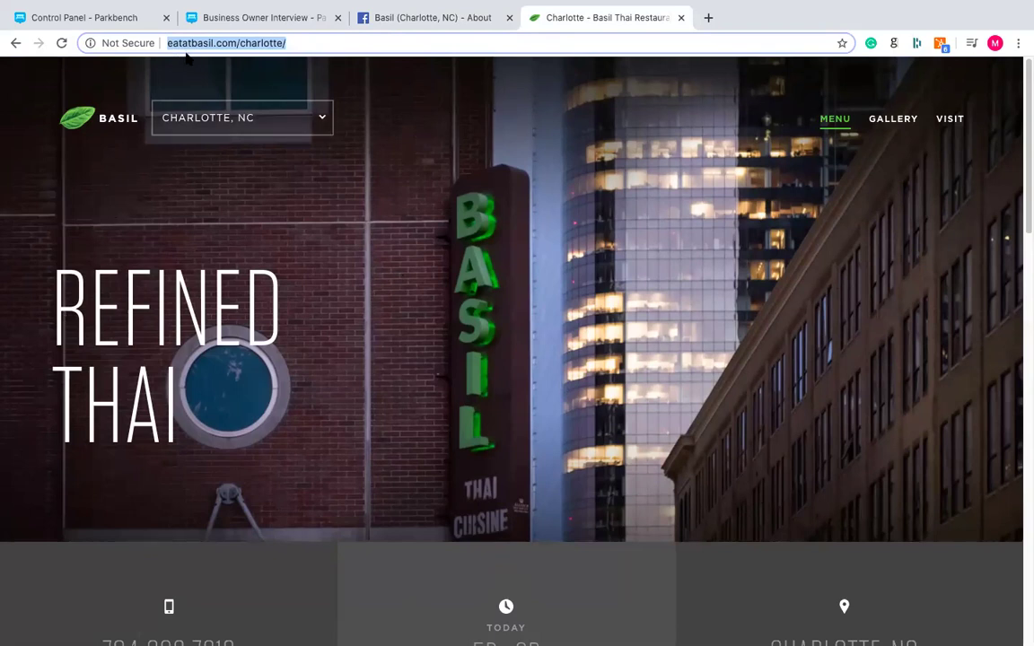
# - Scroll the eatatbasil.com/charlotte page down to the footer's social media links
pyautogui.scroll(-1, 184, 65)
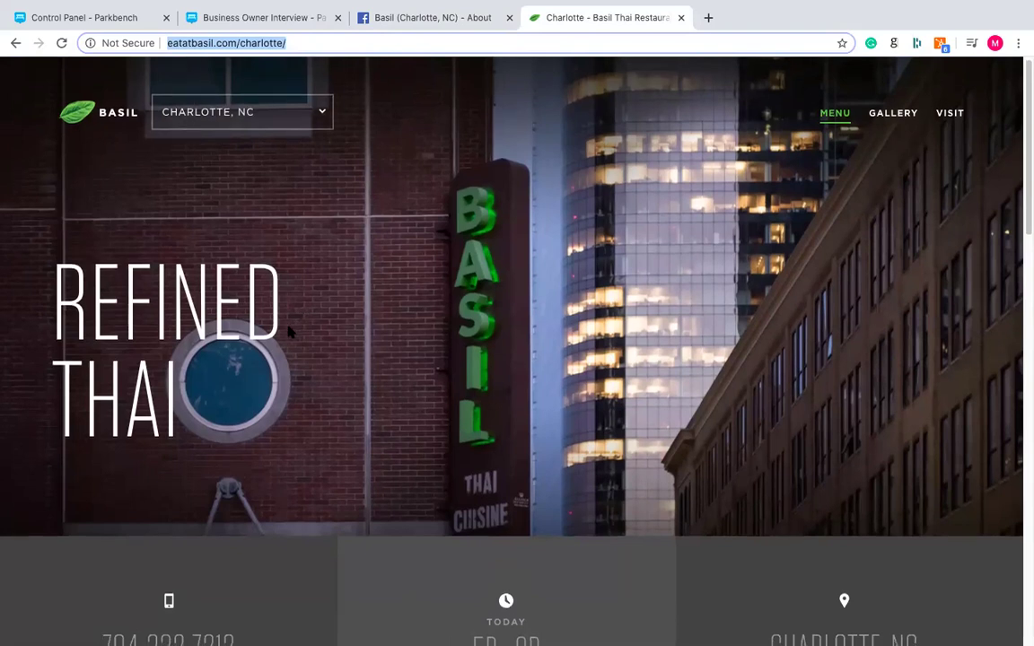
pyautogui.scroll(-2, 301, 346)
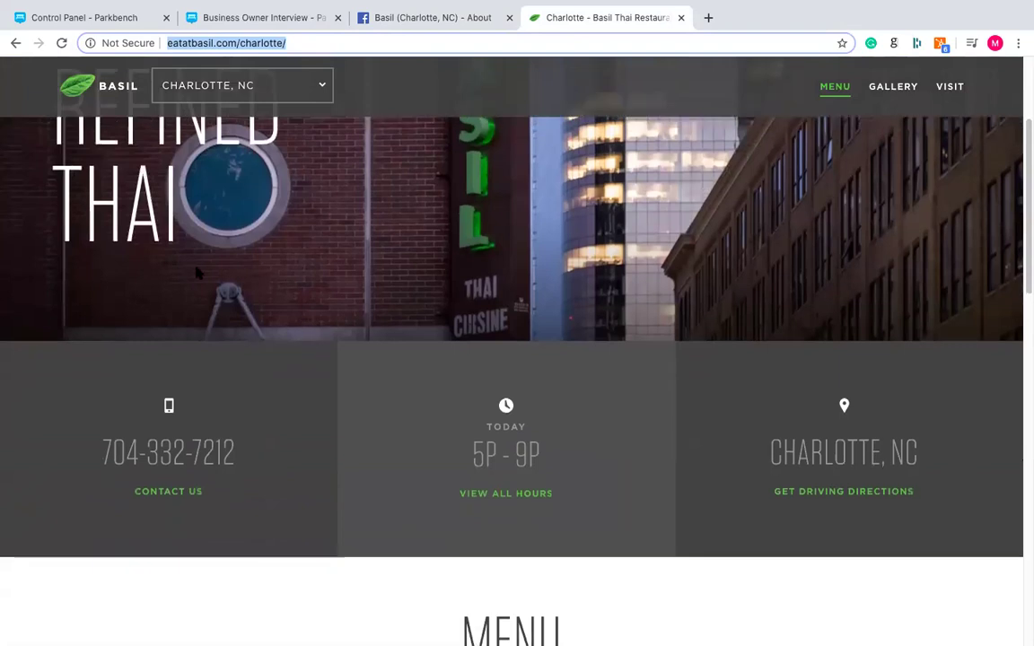
pyautogui.scroll(1, 297, 163)
pyautogui.scroll(-3, 295, 262)
pyautogui.scroll(-10, 296, 262)
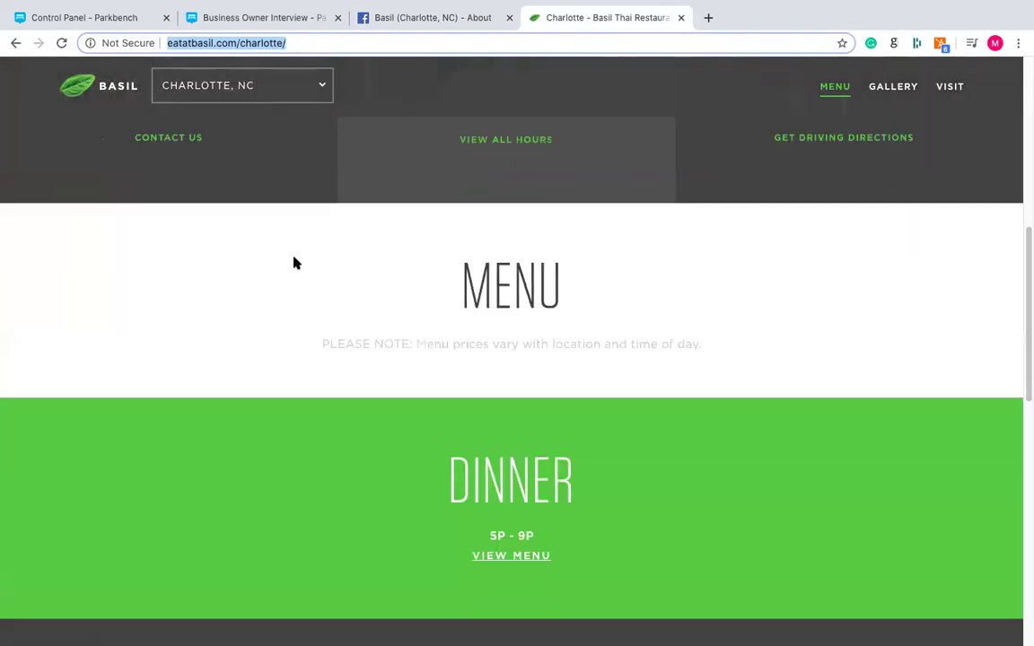
pyautogui.scroll(-5, 295, 262)
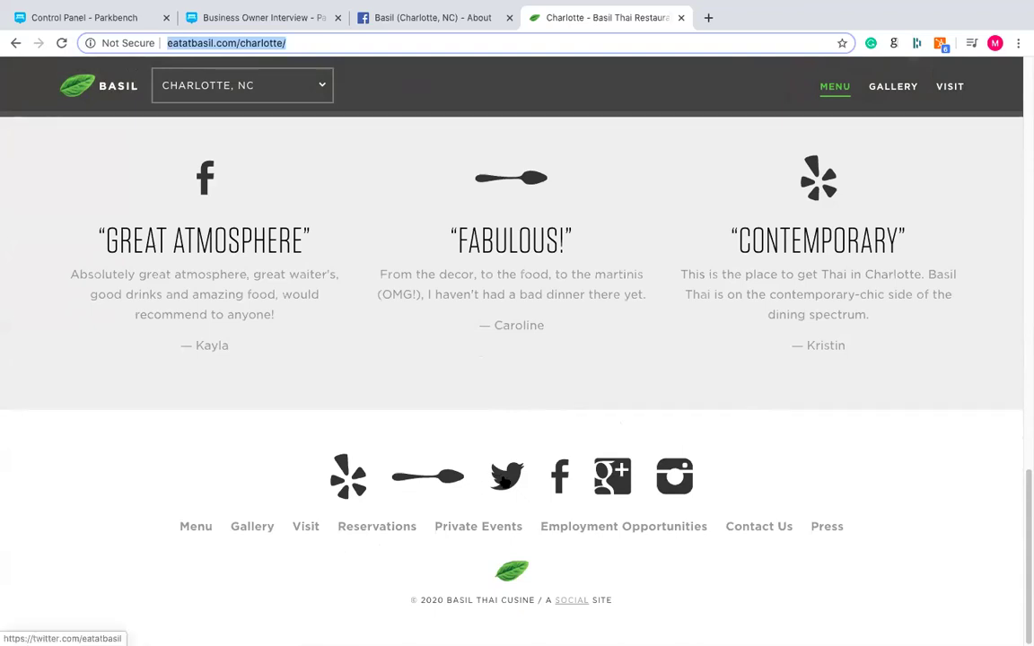
pyautogui.click(505, 479)
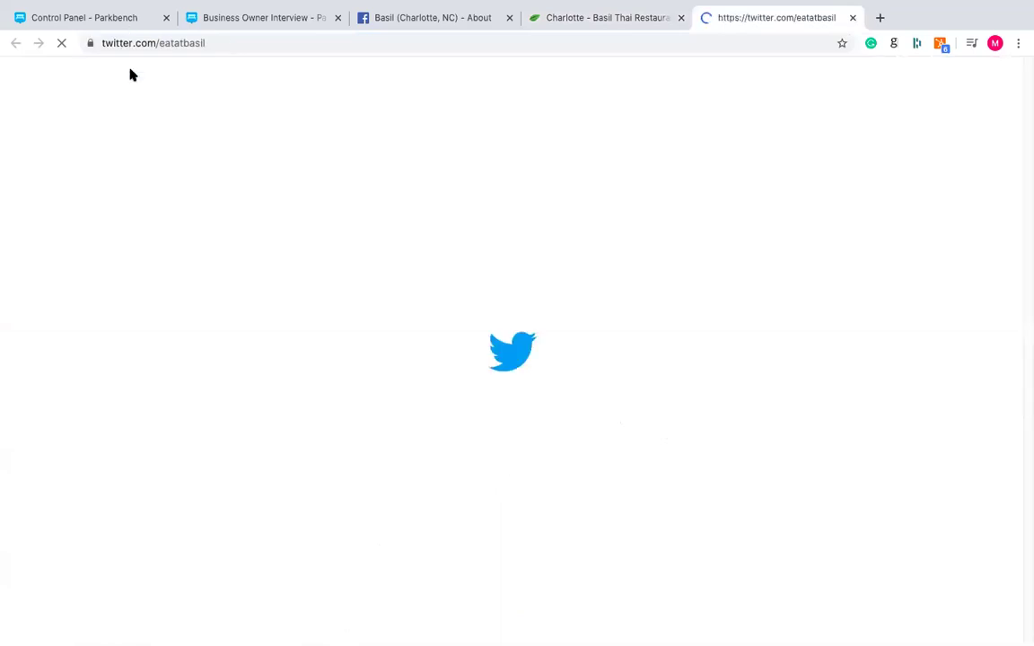
pyautogui.click(194, 40)
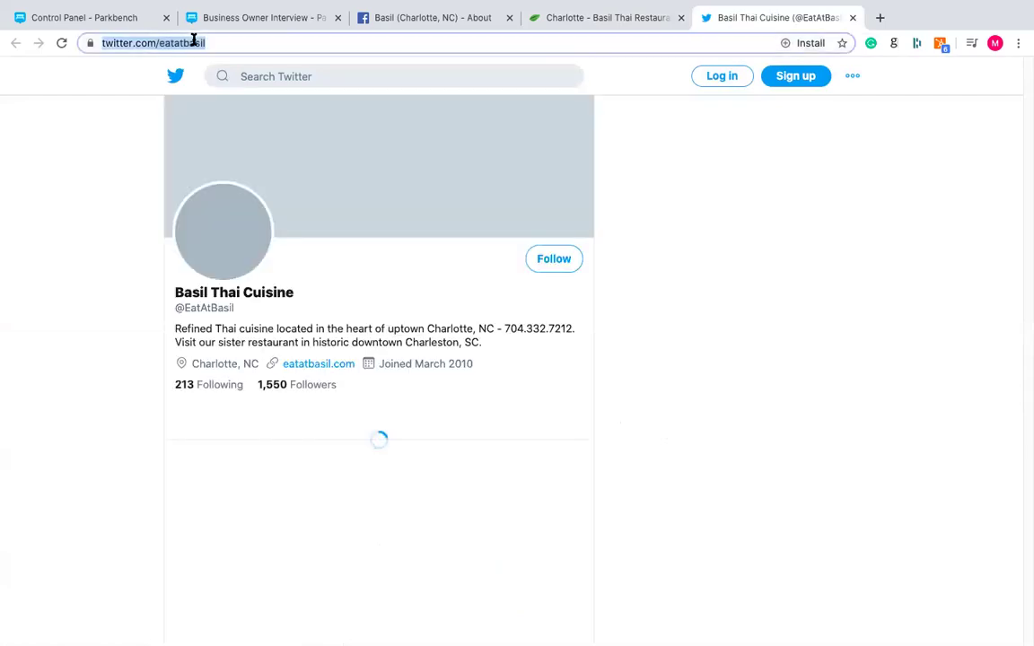
pyautogui.rightClick(196, 41)
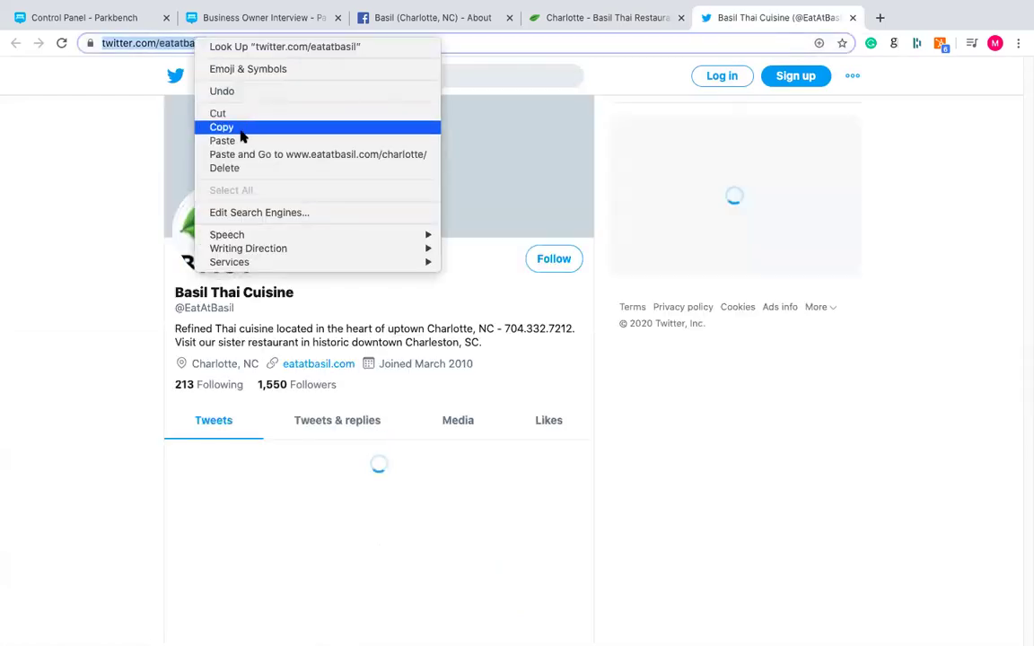
pyautogui.click(241, 128)
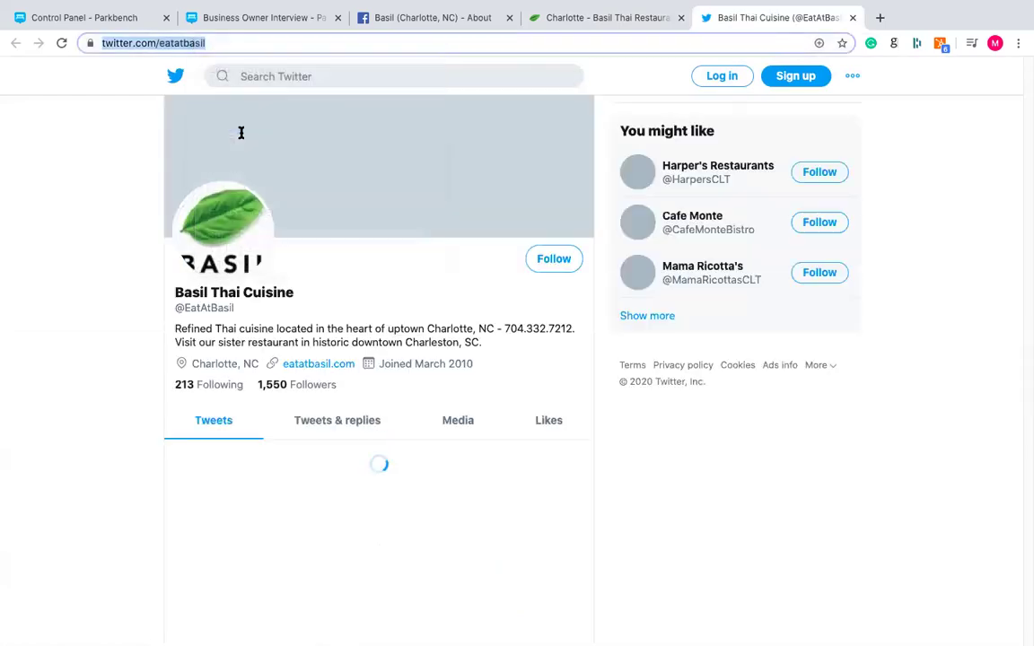
pyautogui.click(269, 19)
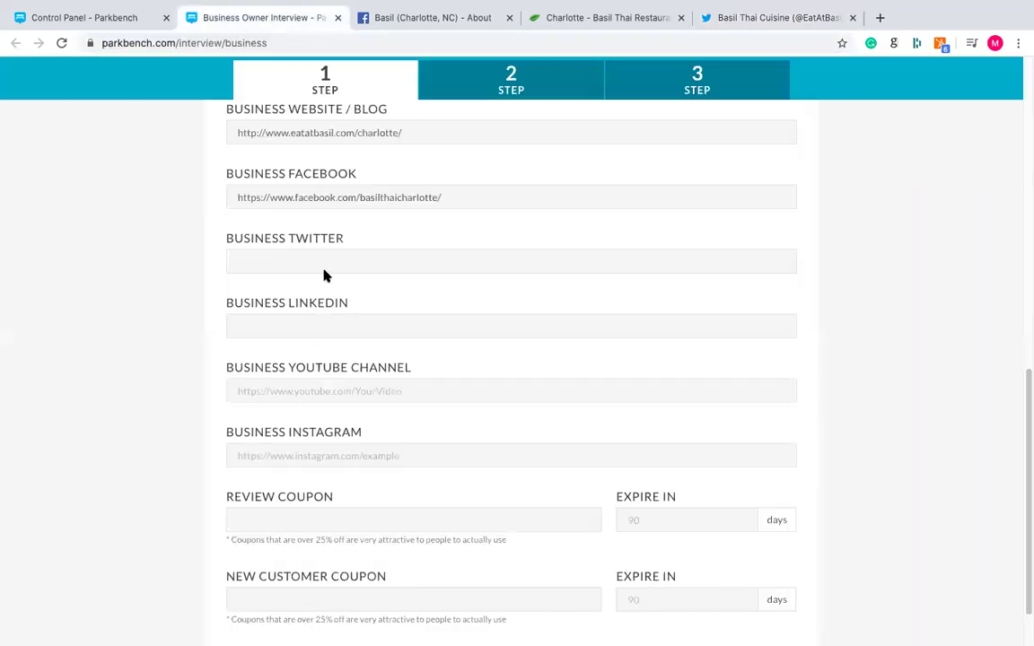
pyautogui.press('super+v')
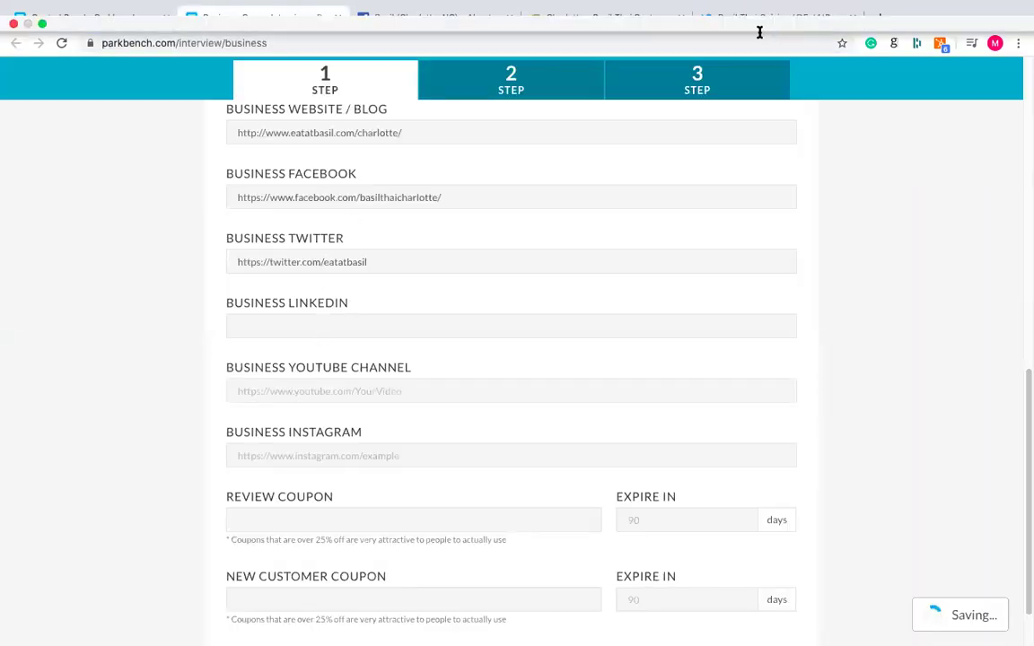
pyautogui.click(852, 18)
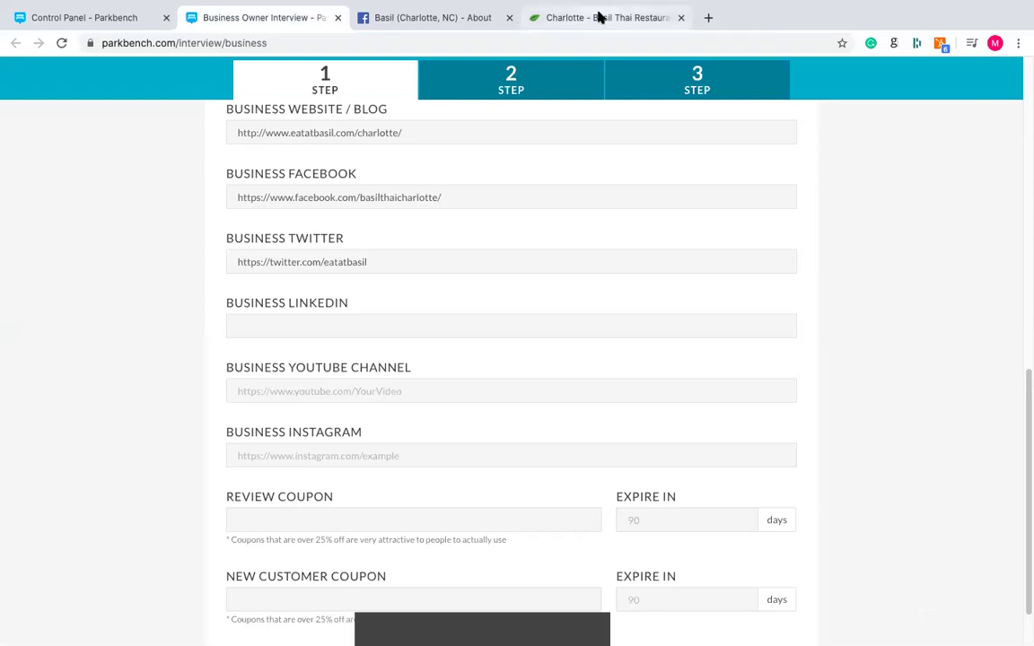
# - Open the restaurant's Instagram page from the Basil Thai website footer
pyautogui.click(595, 18)
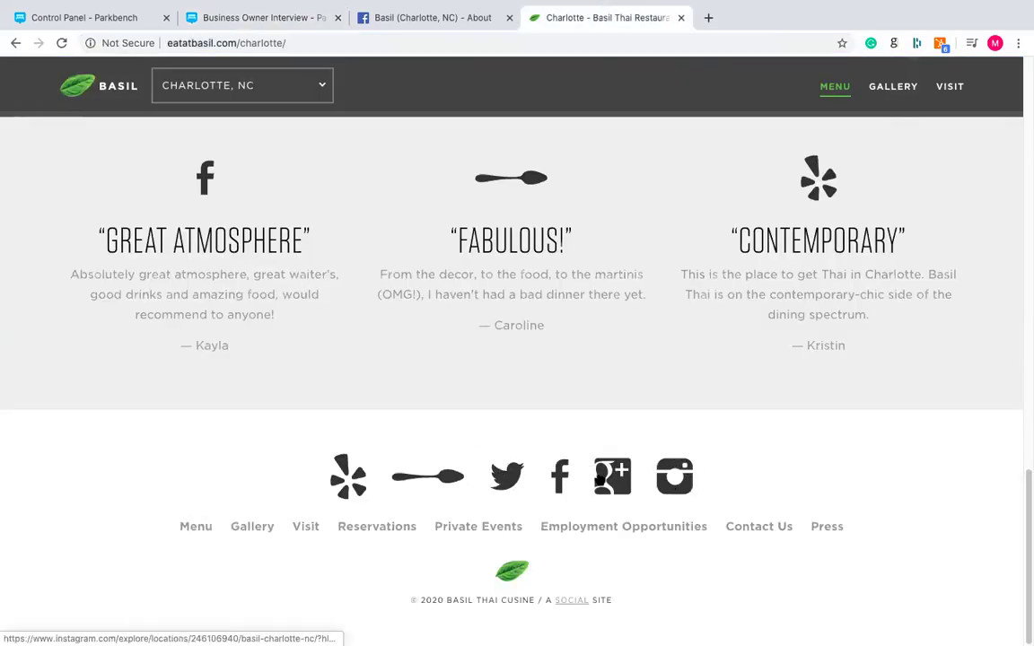
pyautogui.click(672, 483)
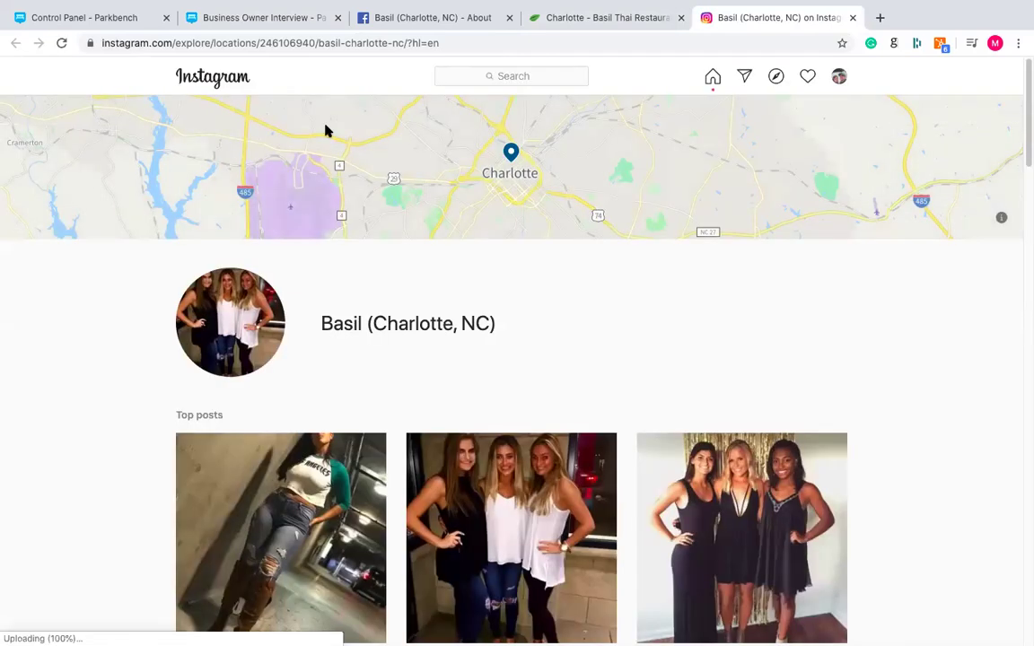
# - Browse the location posts, search Instagram for 'basil (charlotte, nc)', then close the Instagram tab
pyautogui.scroll(-5, 99, 265)
pyautogui.scroll(-10, 100, 266)
pyautogui.scroll(20, 100, 266)
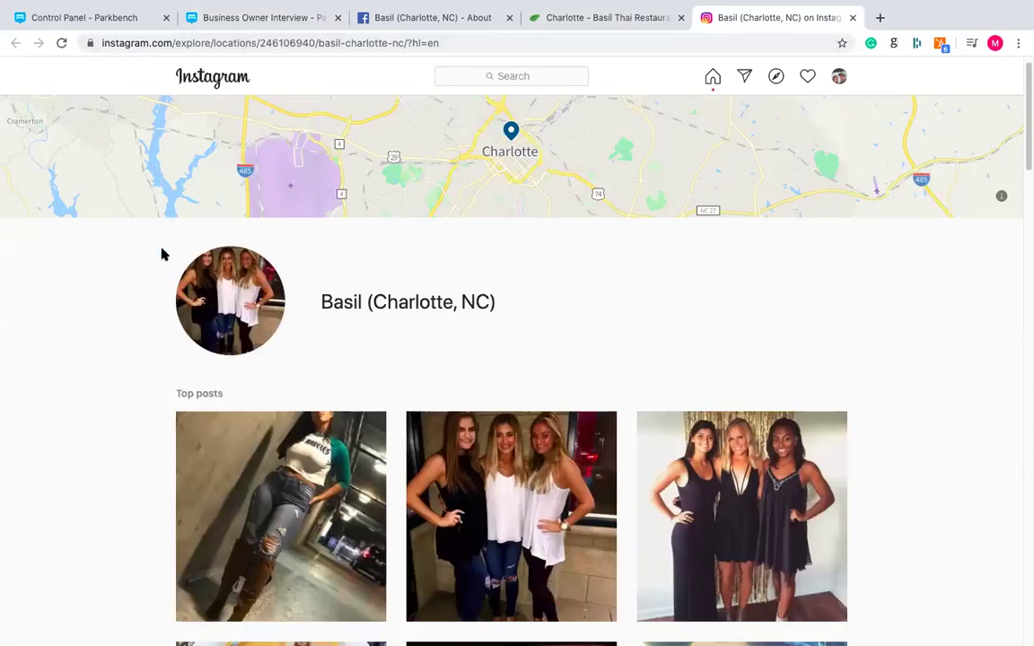
pyautogui.scroll(1, 162, 254)
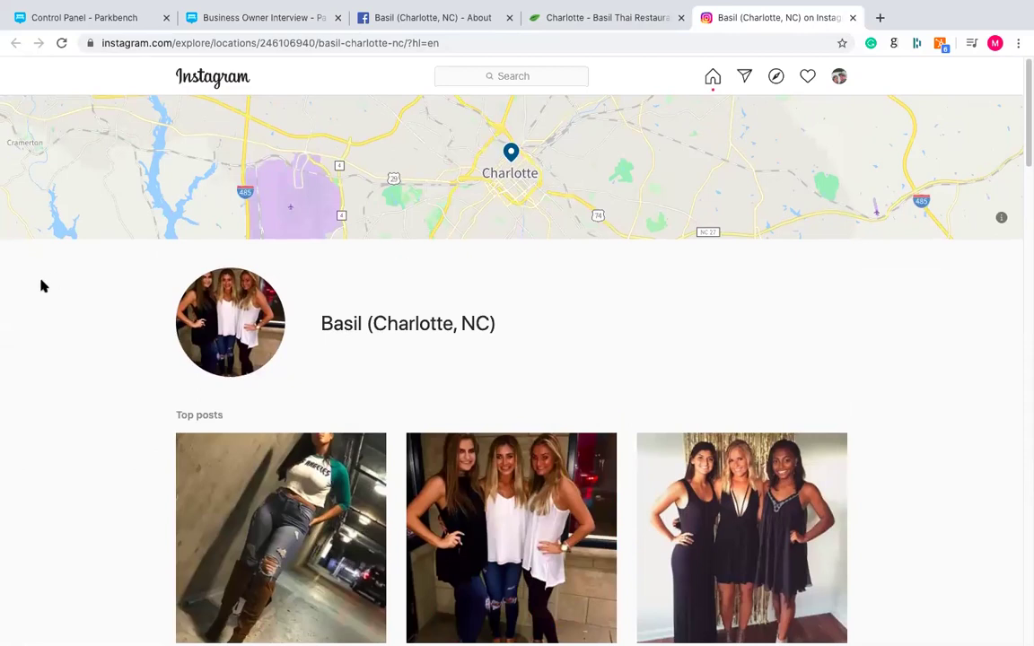
pyautogui.scroll(-20, 41, 285)
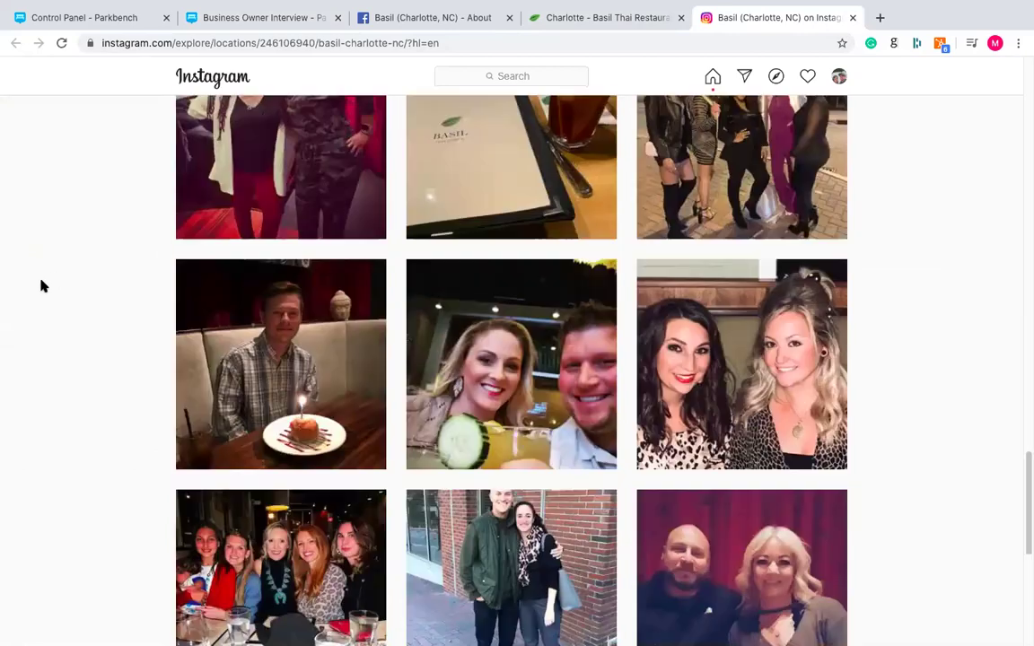
pyautogui.scroll(-5, 40, 285)
pyautogui.scroll(15, 40, 285)
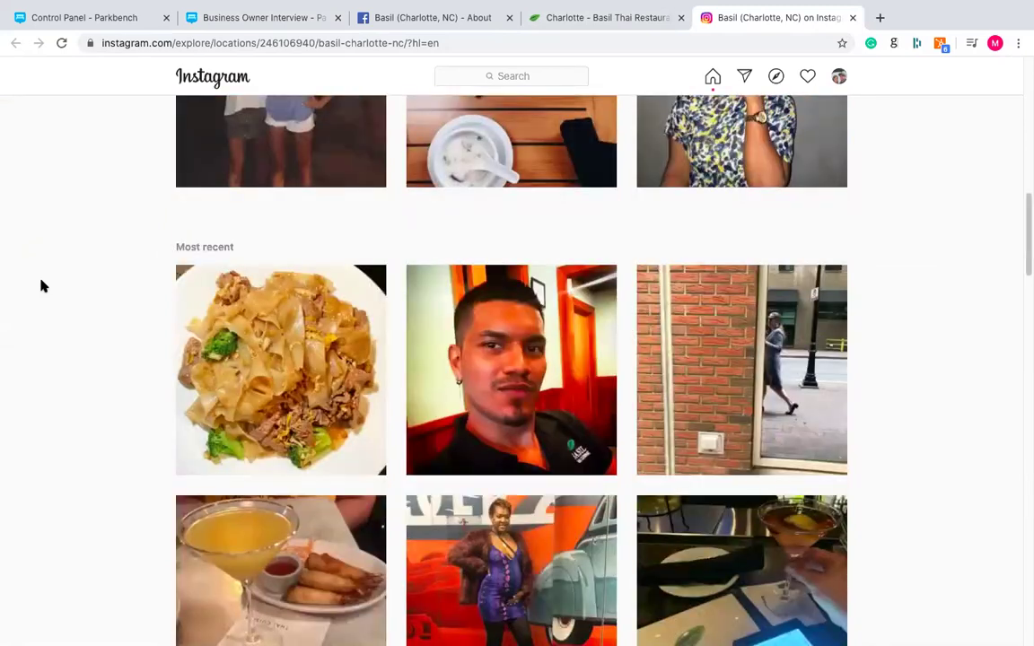
pyautogui.scroll(10, 40, 285)
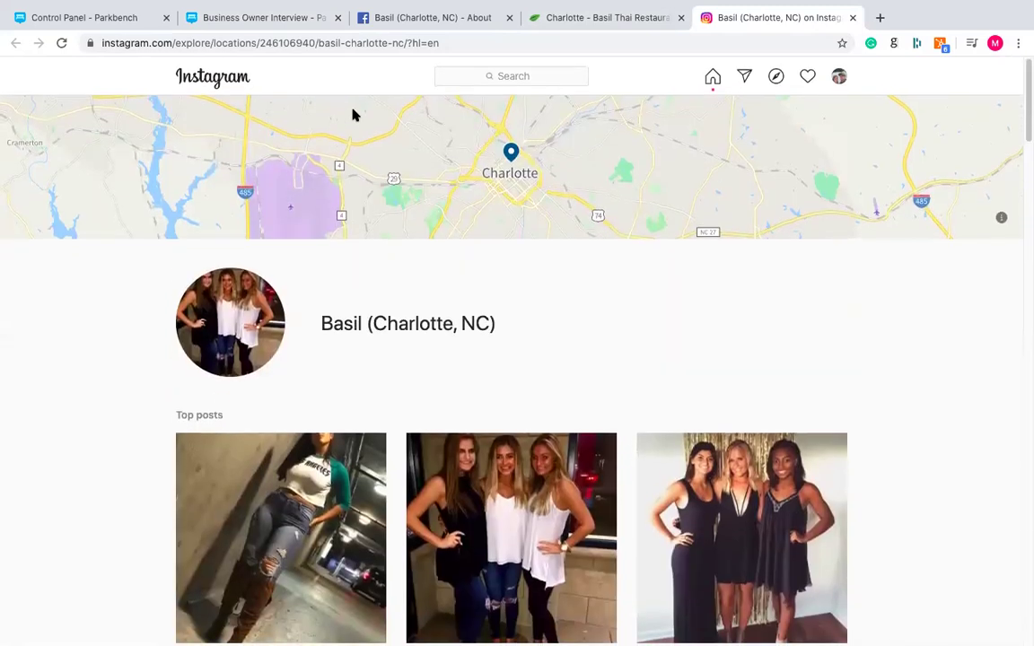
pyautogui.click(525, 76)
pyautogui.write('basil (charlott')
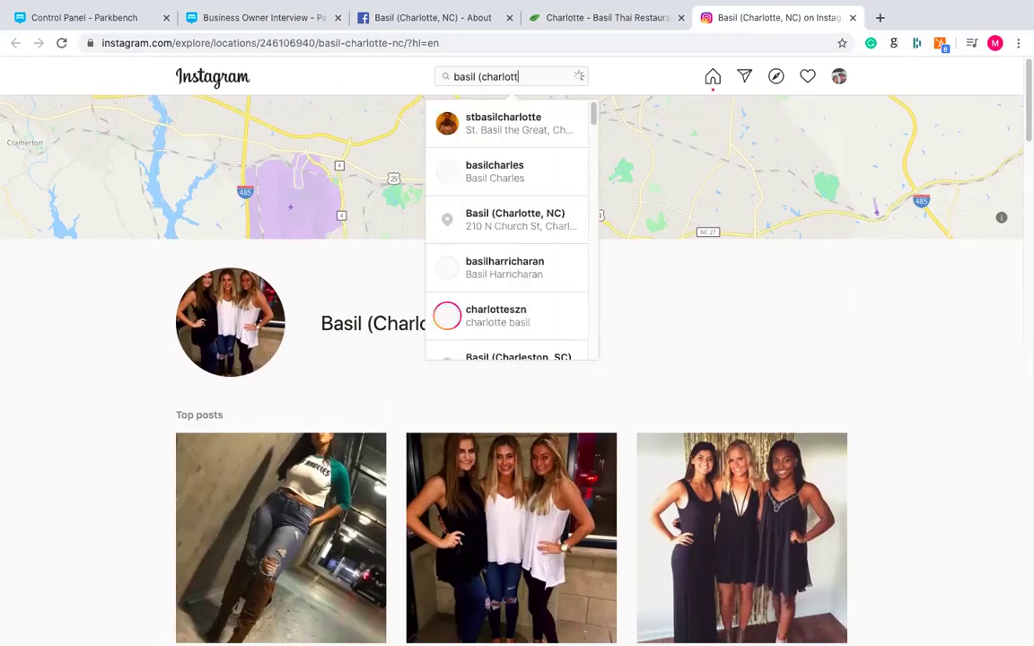
pyautogui.write('e, nc)')
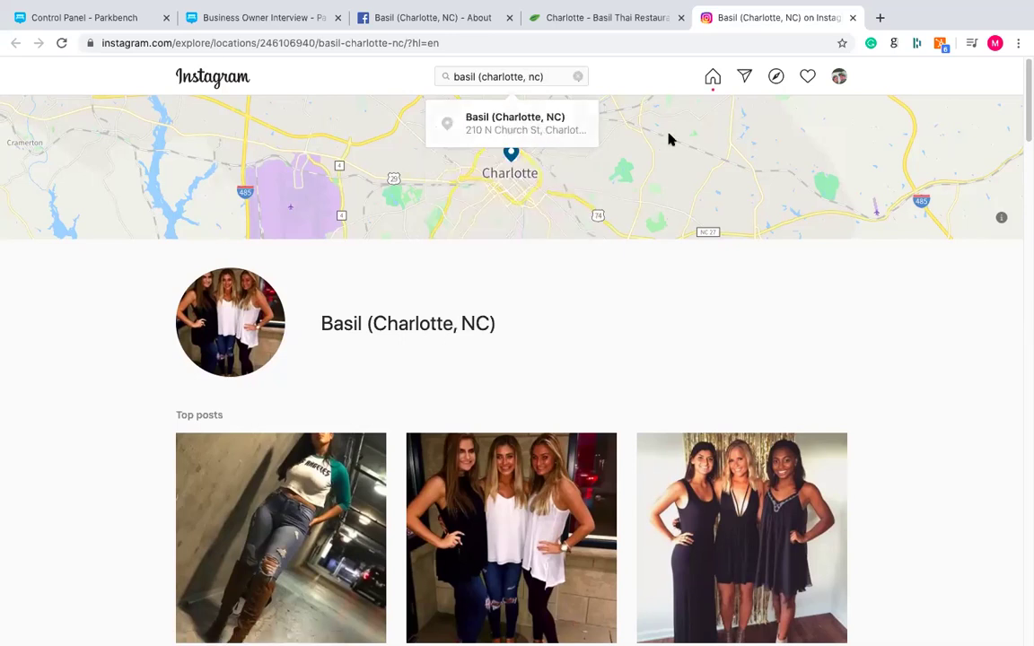
pyautogui.click(853, 17)
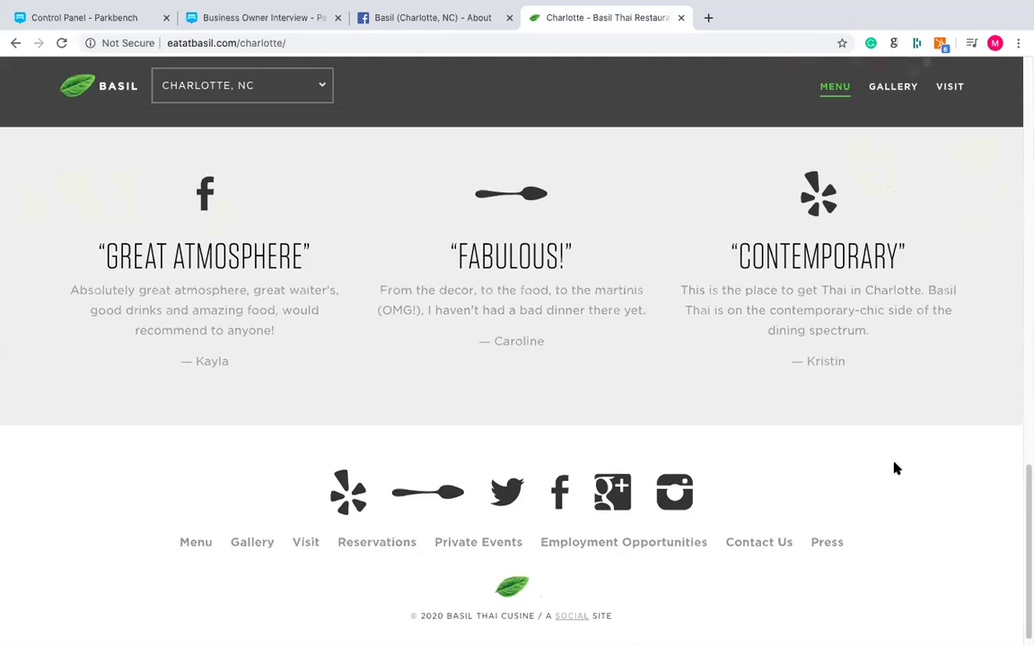
# - Look over the Charlotte restaurant page once more, then close the eatatbasil.com tab
pyautogui.scroll(7, 896, 469)
pyautogui.scroll(10, 896, 468)
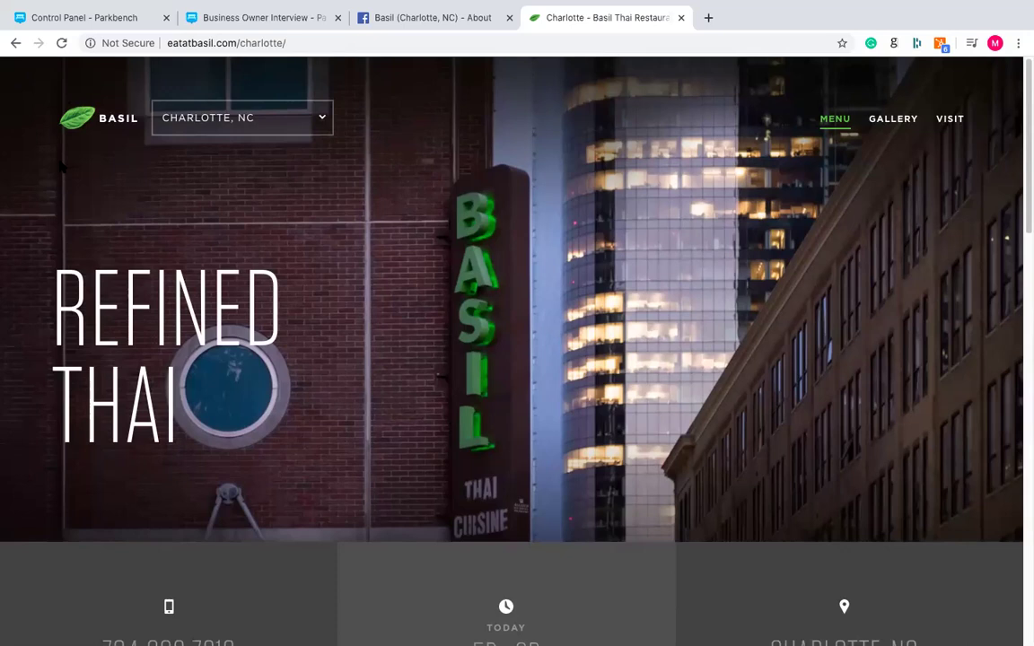
pyautogui.scroll(-1, 61, 164)
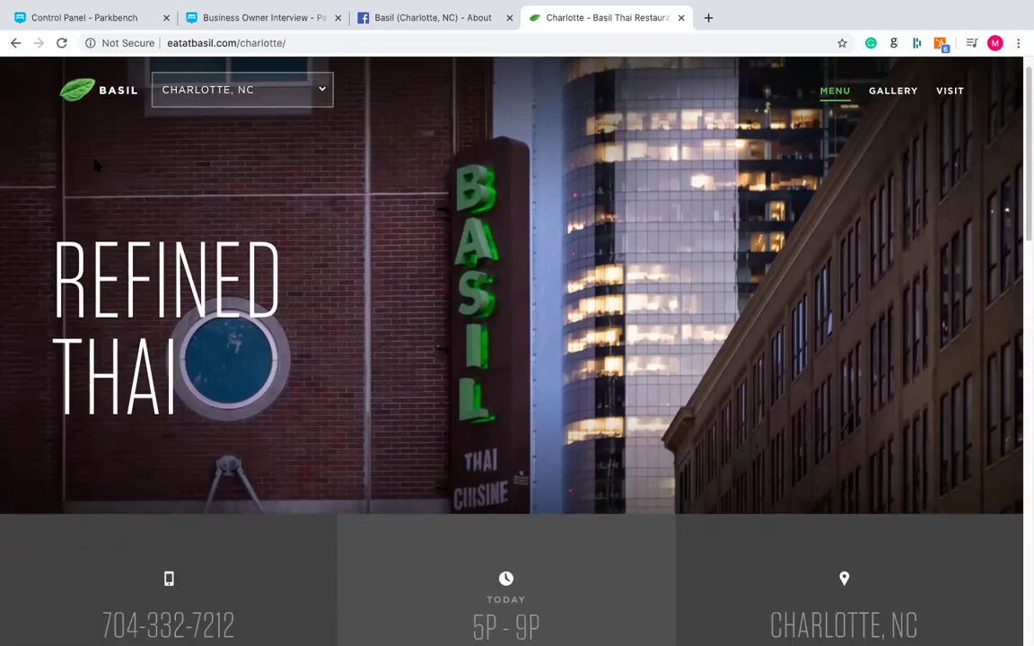
pyautogui.scroll(-3, 96, 165)
pyautogui.scroll(-5, 81, 207)
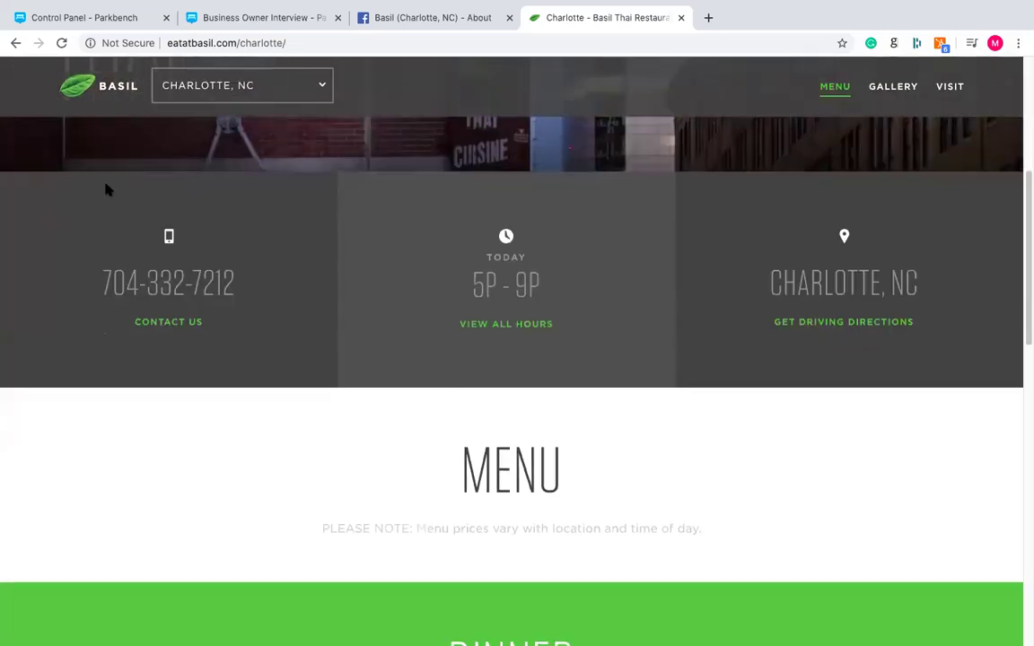
pyautogui.scroll(-9, 106, 189)
pyautogui.scroll(1, 78, 323)
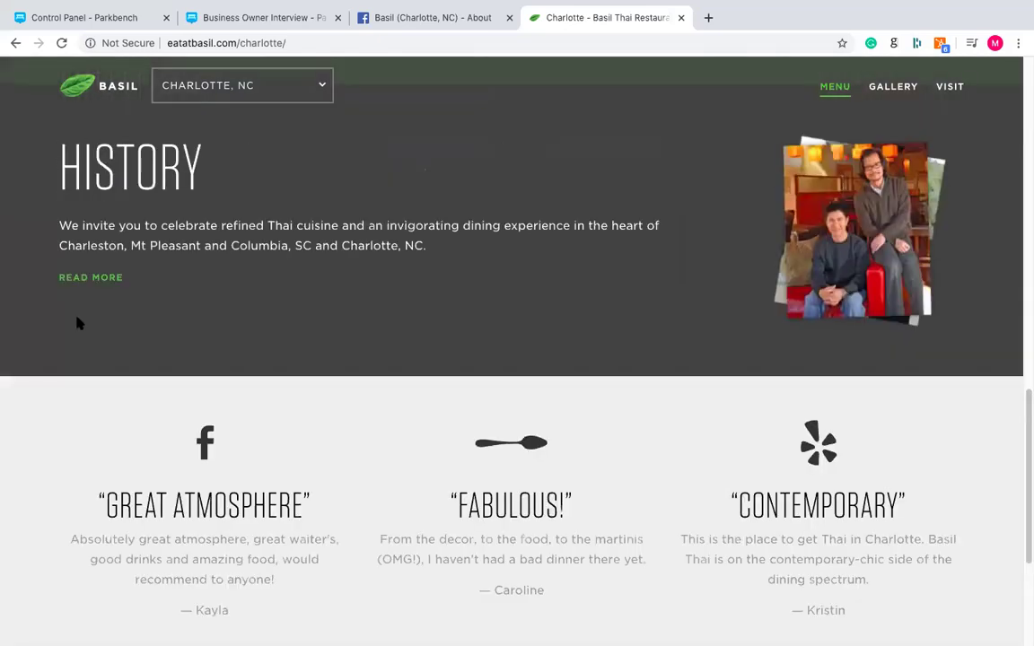
pyautogui.scroll(-4, 67, 316)
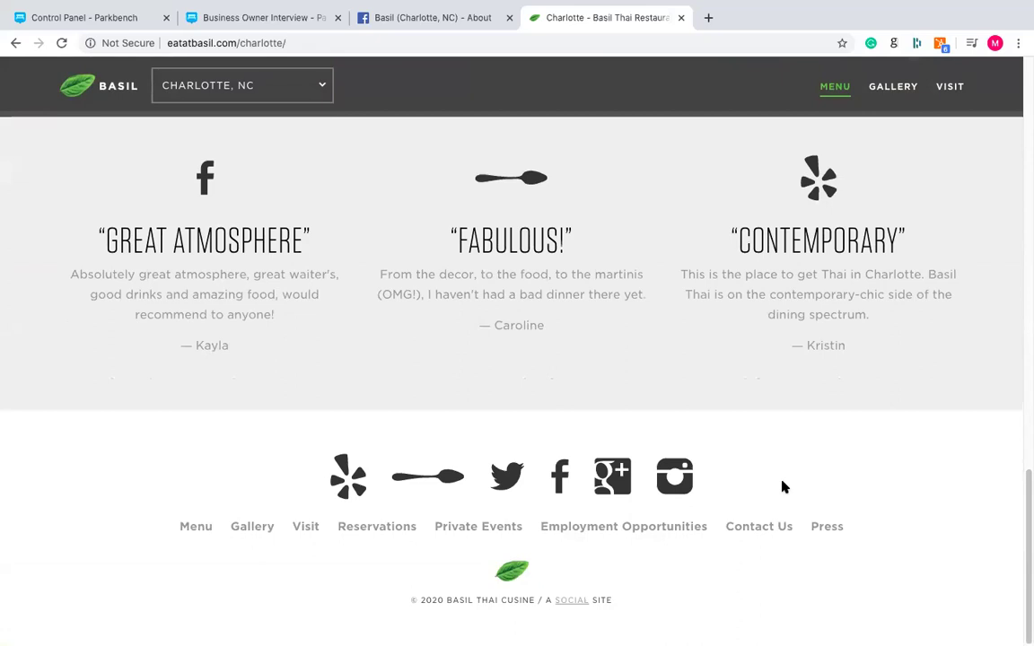
pyautogui.scroll(3, 782, 486)
pyautogui.scroll(3, 753, 370)
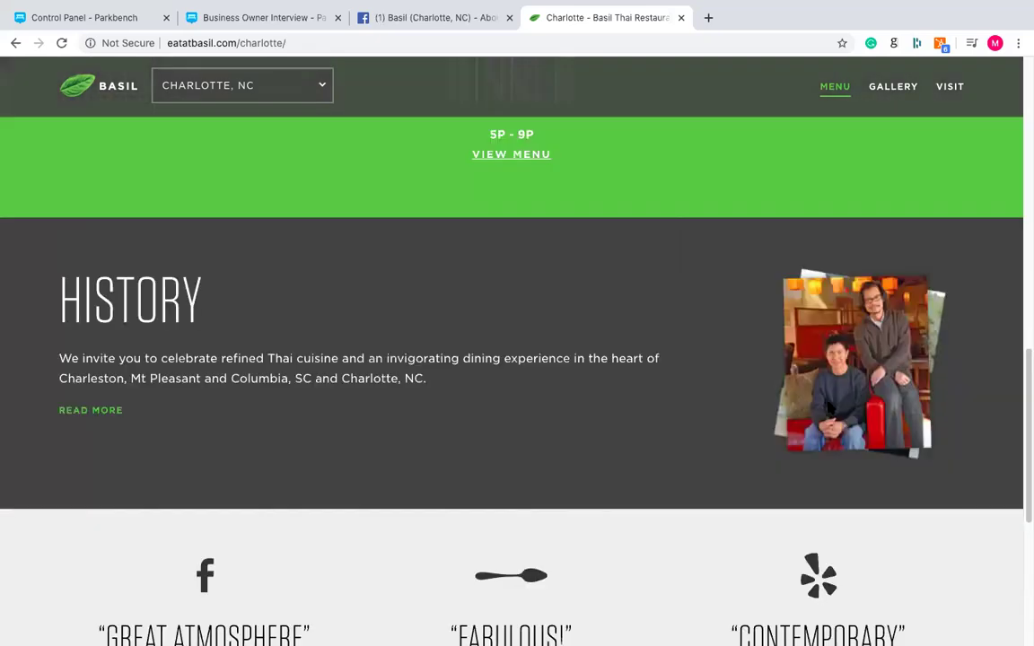
pyautogui.scroll(10, 831, 408)
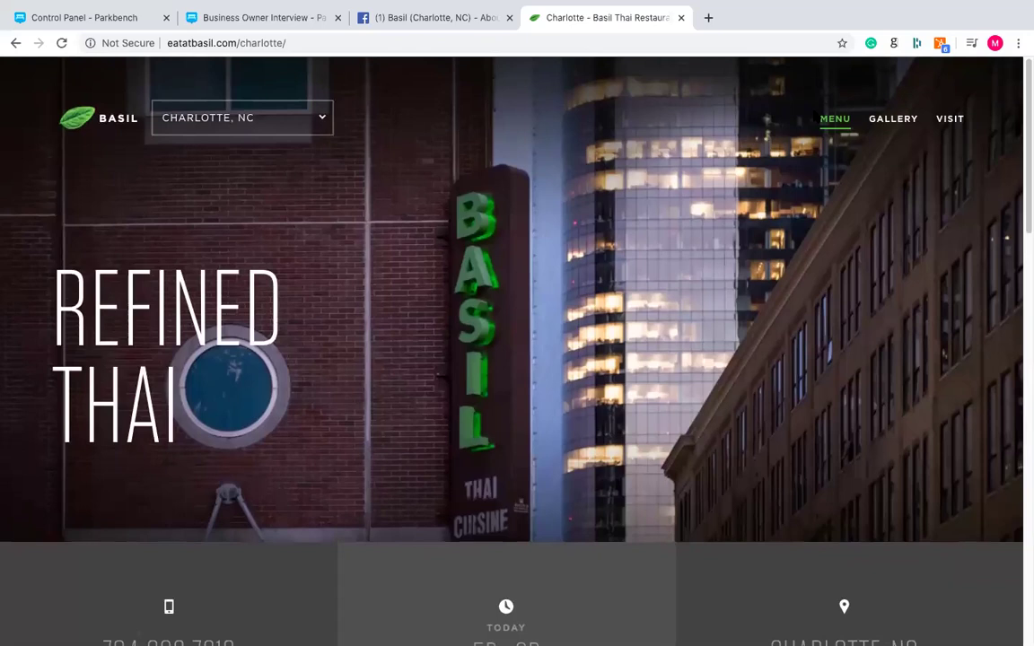
pyautogui.click(682, 19)
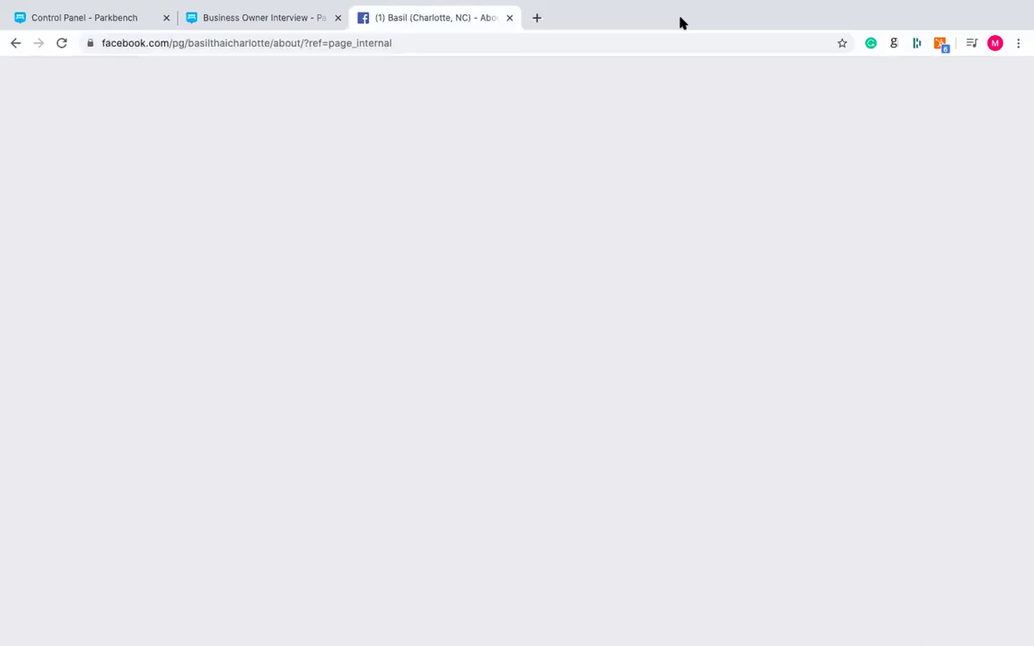
# - Enter the interviewee's full name and email in Step 1, with position Client Success Manager
pyautogui.click(294, 27)
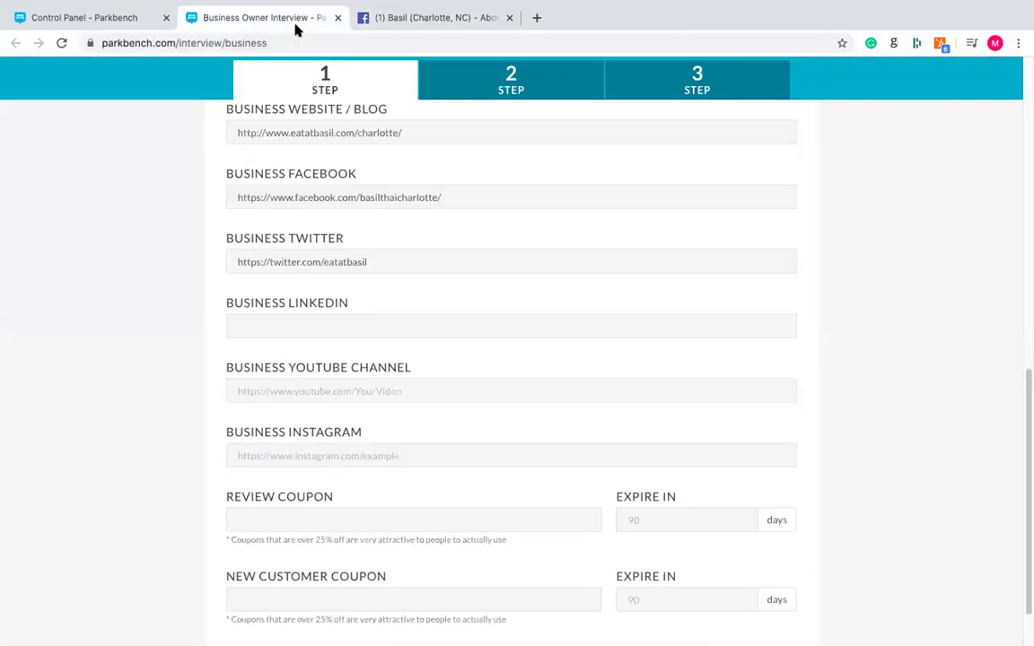
pyautogui.scroll(10, 416, 284)
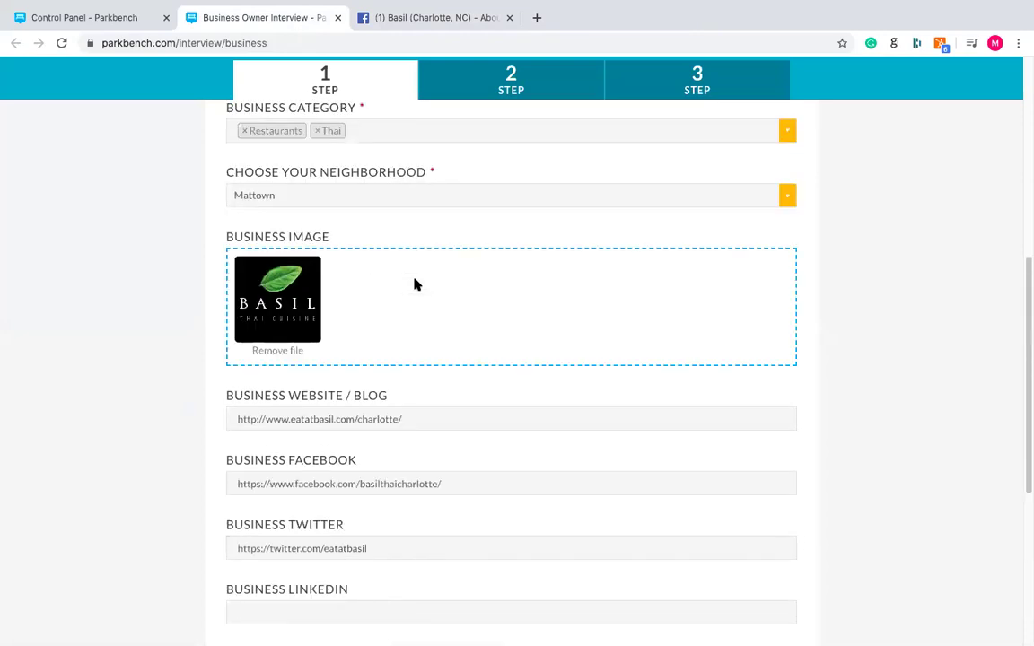
pyautogui.scroll(-1, 399, 224)
pyautogui.click(391, 181)
pyautogui.press('Tab')
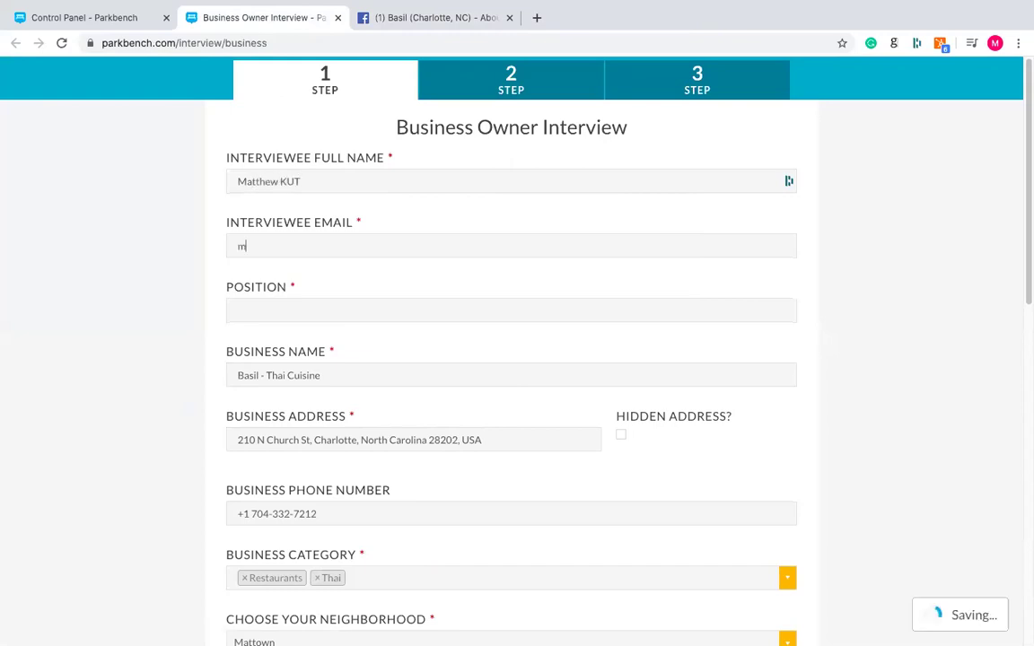
pyautogui.press('BackSpace')
pyautogui.press('BackSpace')
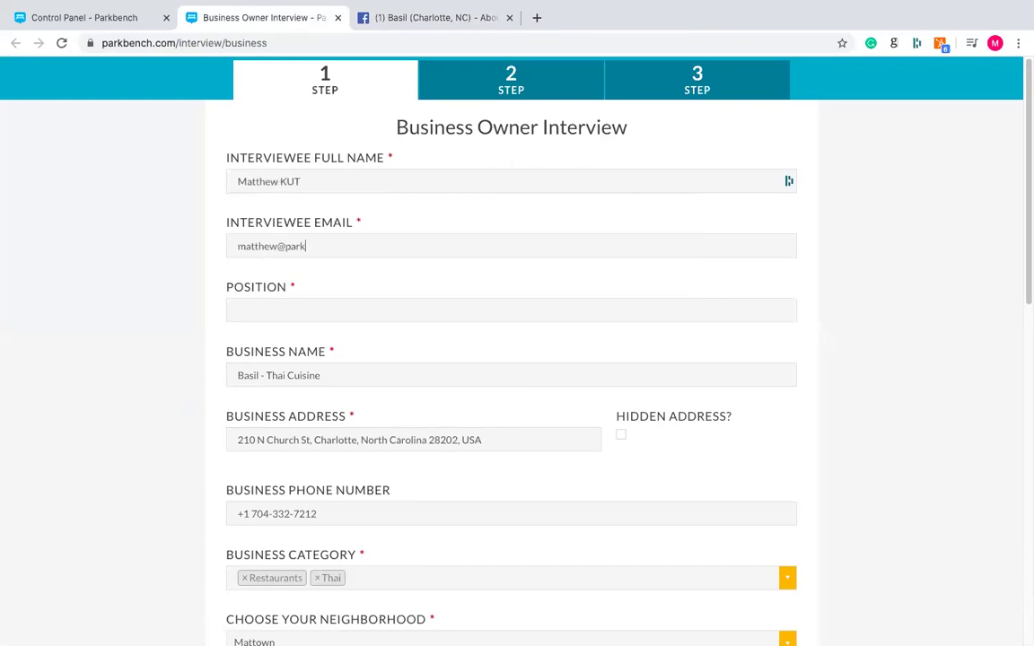
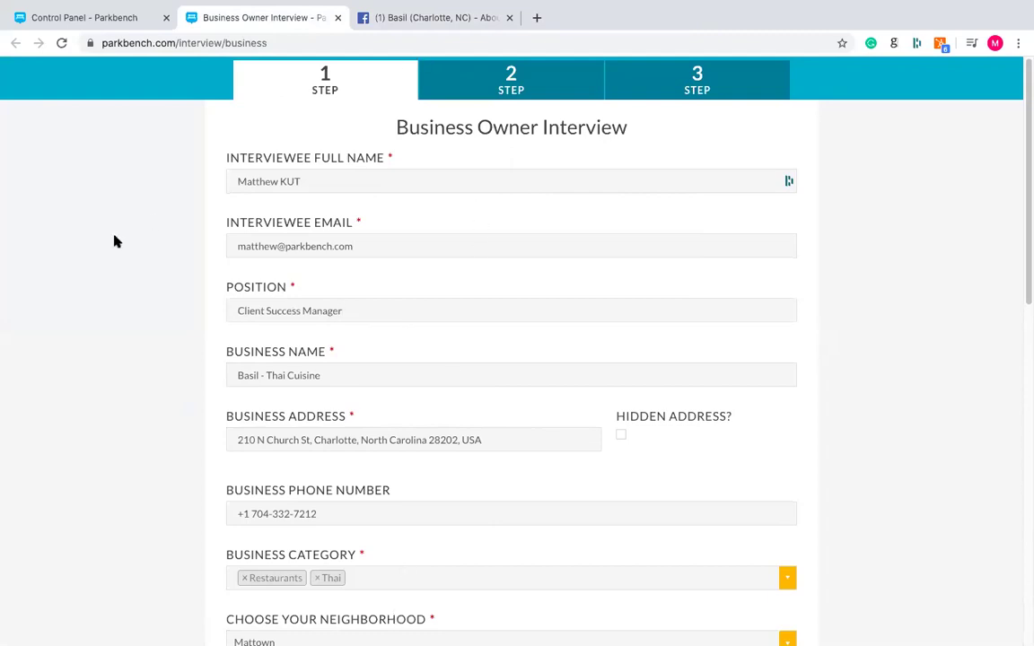
pyautogui.scroll(-10, 115, 241)
pyautogui.scroll(15, 114, 241)
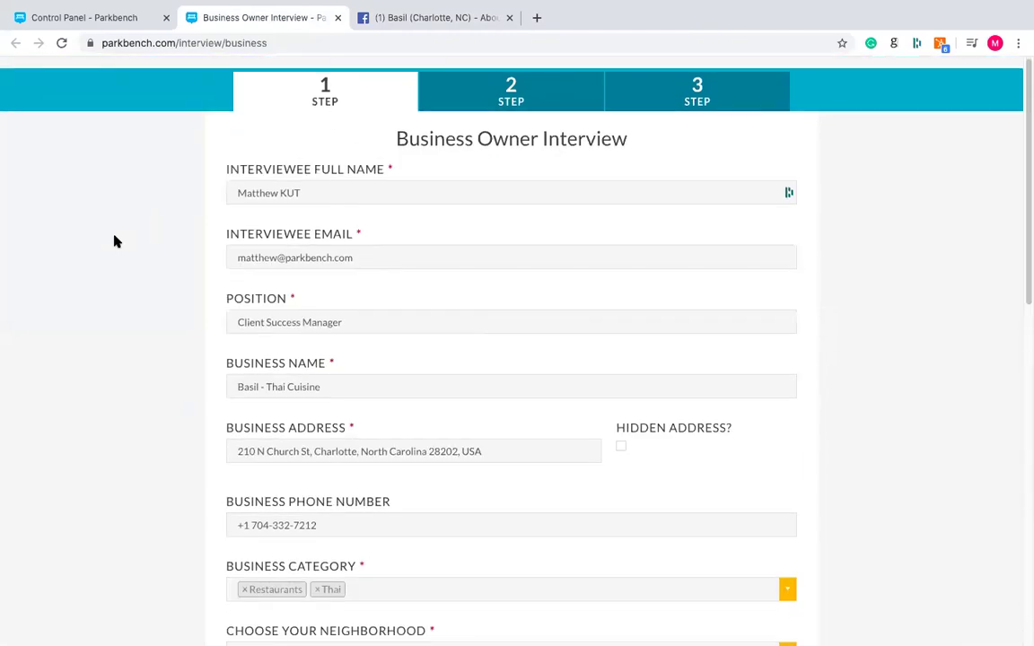
# - Move the interview to Step 2 and scroll through its empty questions, such as Describe Your Business
pyautogui.click(533, 88)
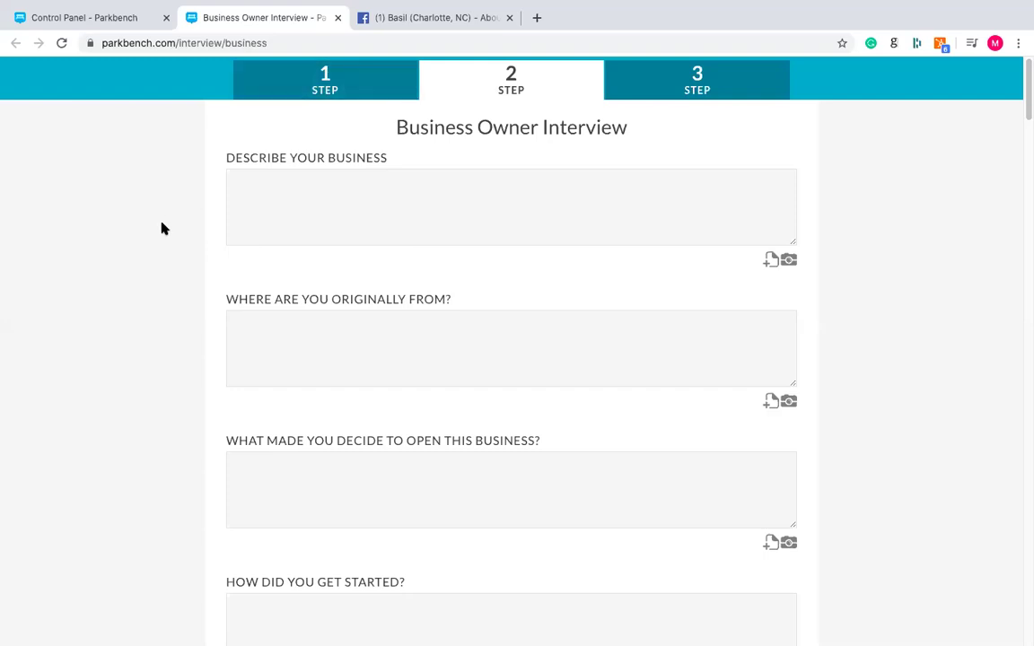
pyautogui.scroll(-1, 164, 228)
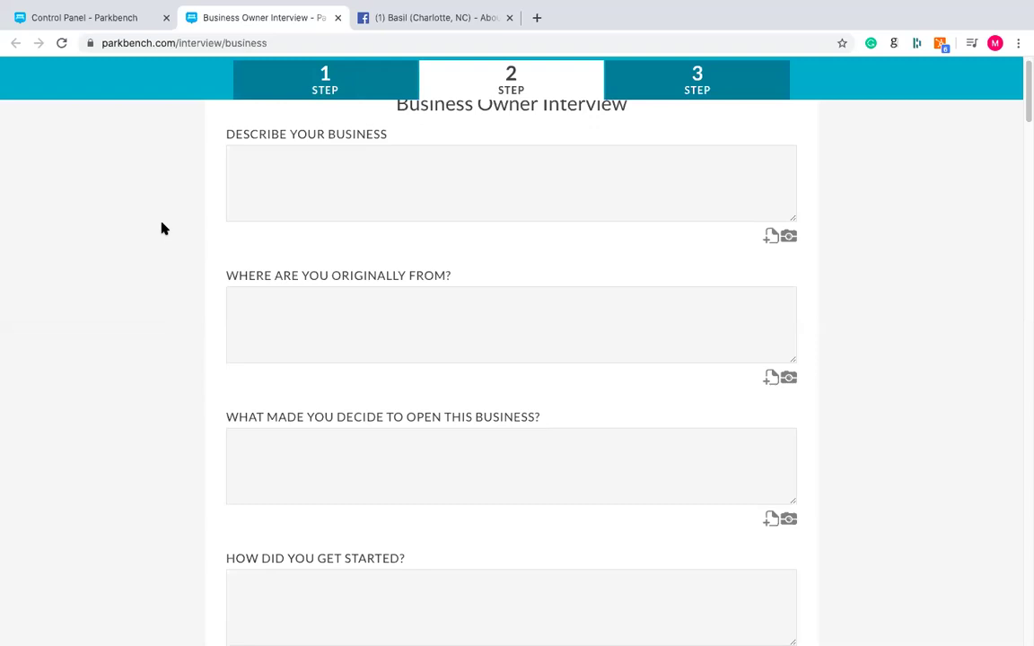
pyautogui.scroll(-1, 163, 228)
pyautogui.scroll(2, 164, 228)
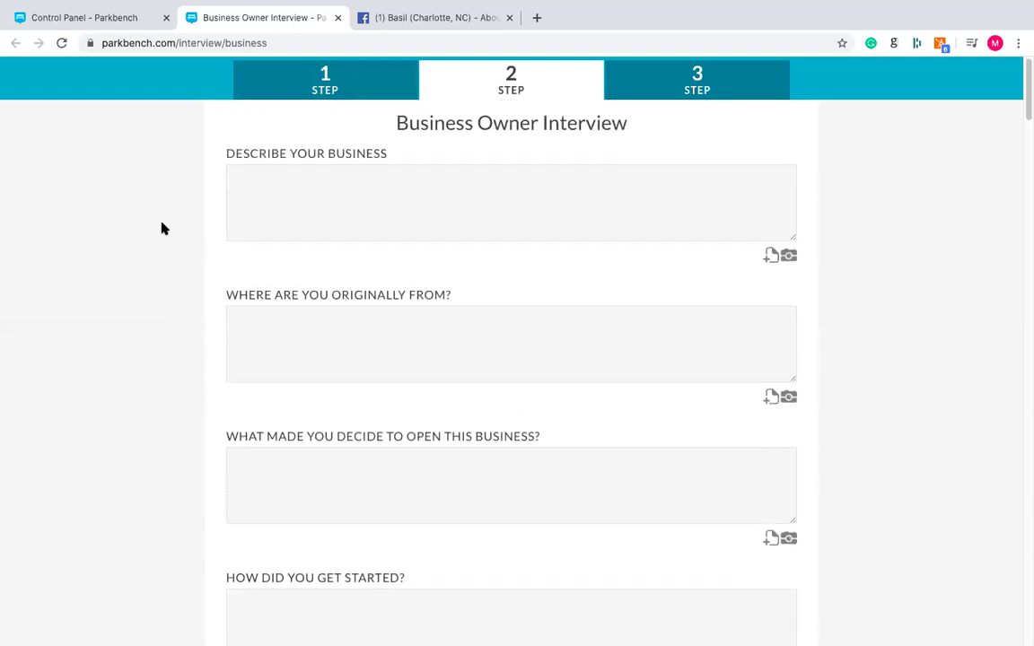
pyautogui.scroll(-1, 163, 228)
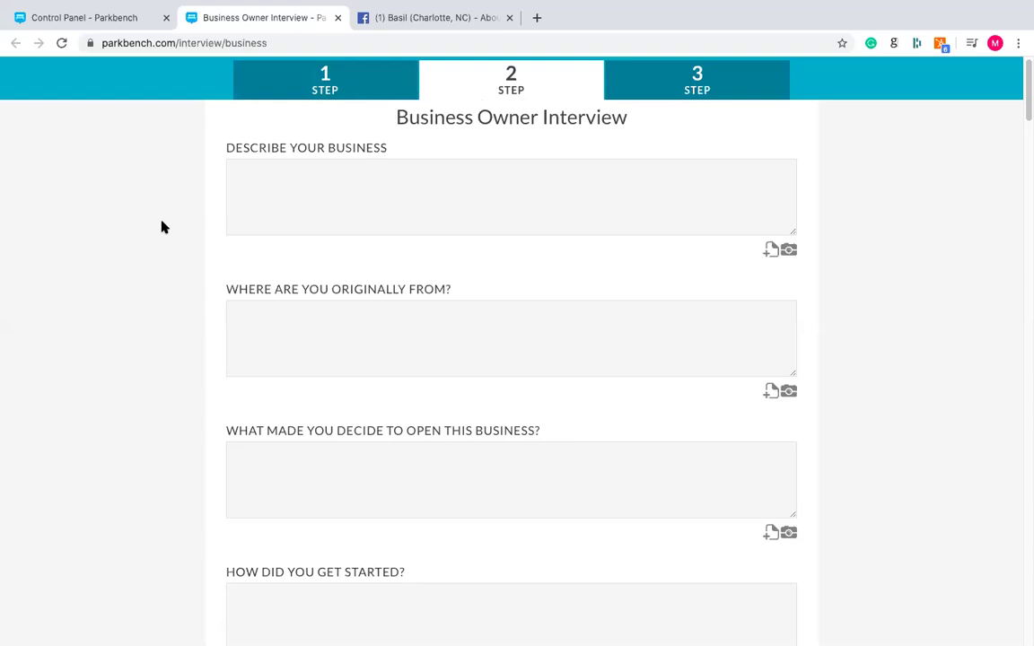
pyautogui.scroll(-5, 152, 210)
pyautogui.scroll(5, 150, 198)
pyautogui.scroll(-5, 161, 234)
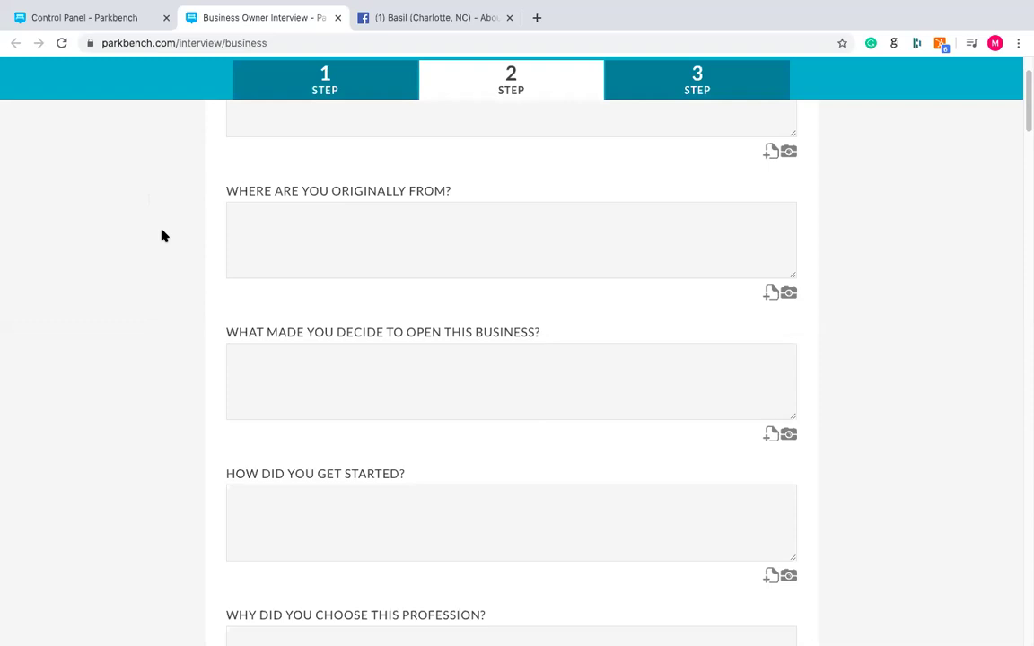
pyautogui.scroll(-5, 247, 432)
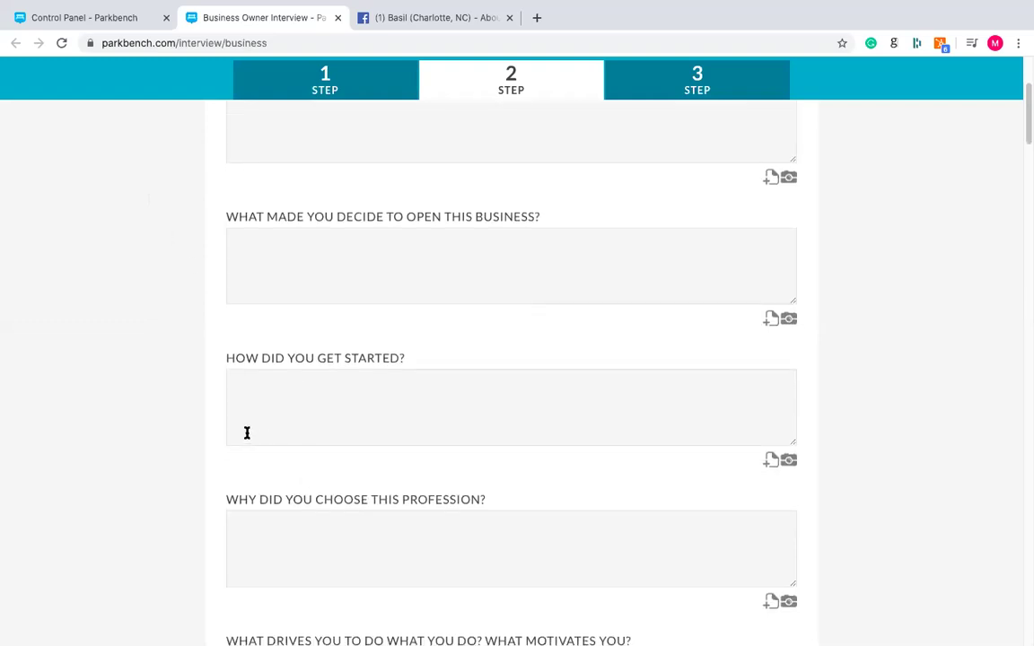
pyautogui.scroll(-5, 179, 362)
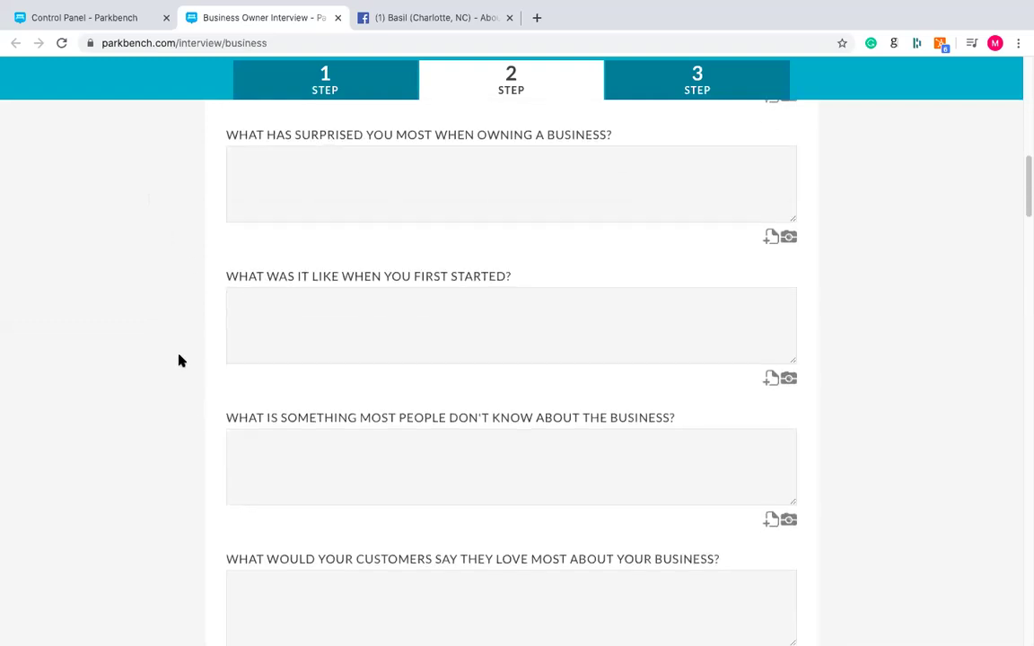
pyautogui.tripleClick(411, 348)
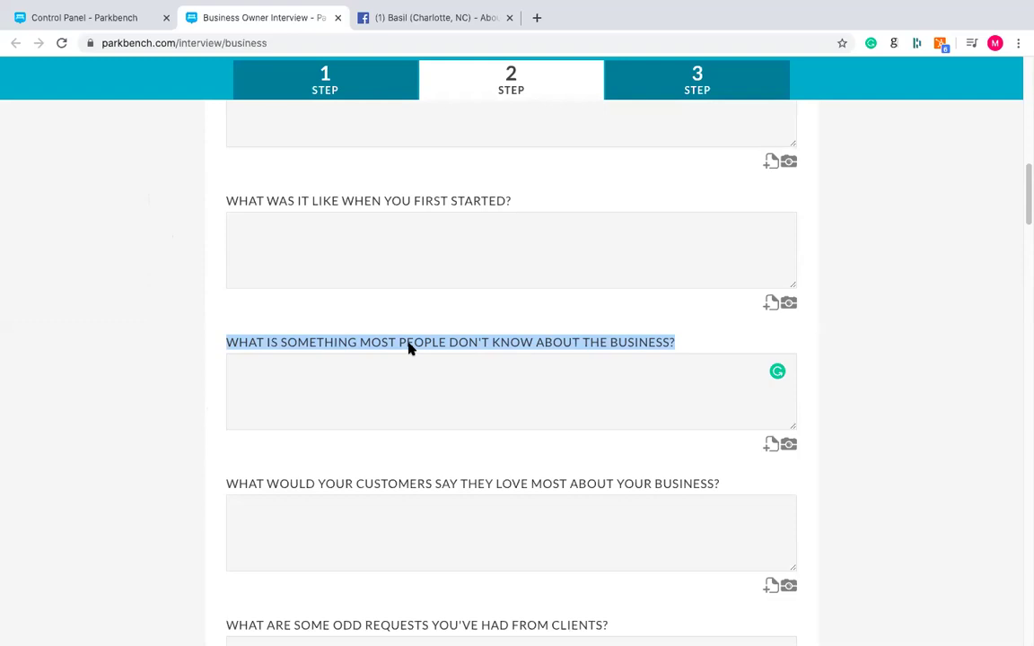
pyautogui.scroll(-7, 408, 348)
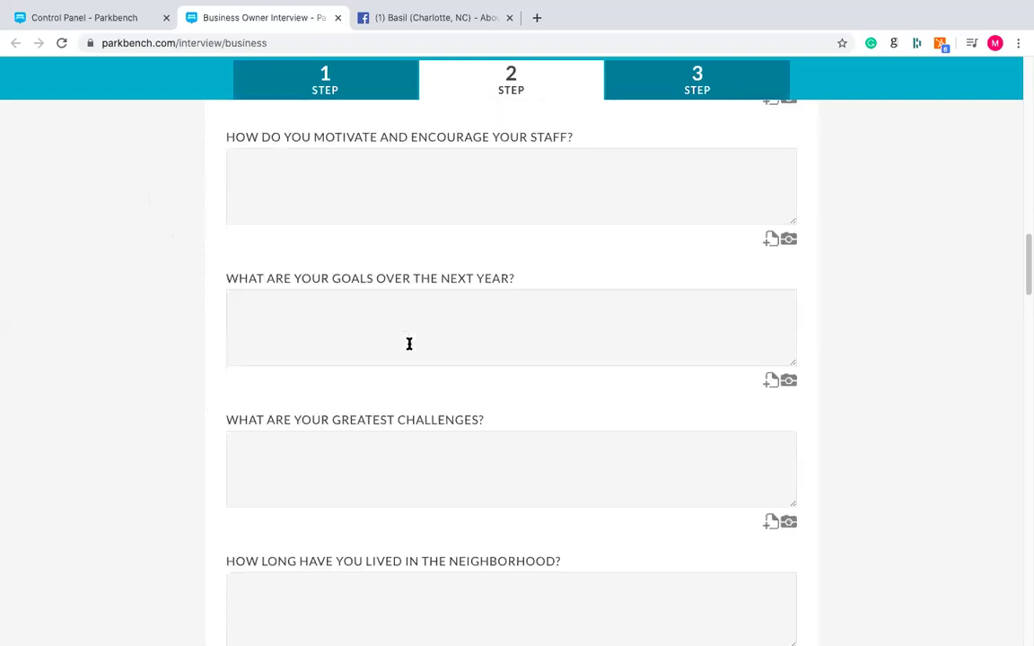
pyautogui.scroll(-3, 409, 344)
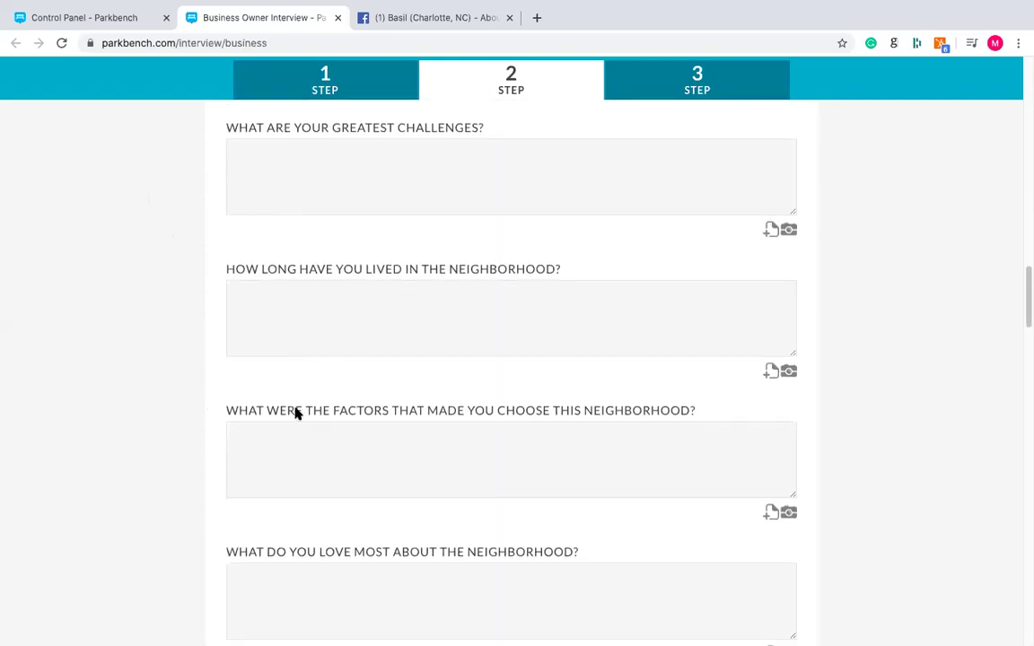
pyautogui.scroll(-1, 296, 413)
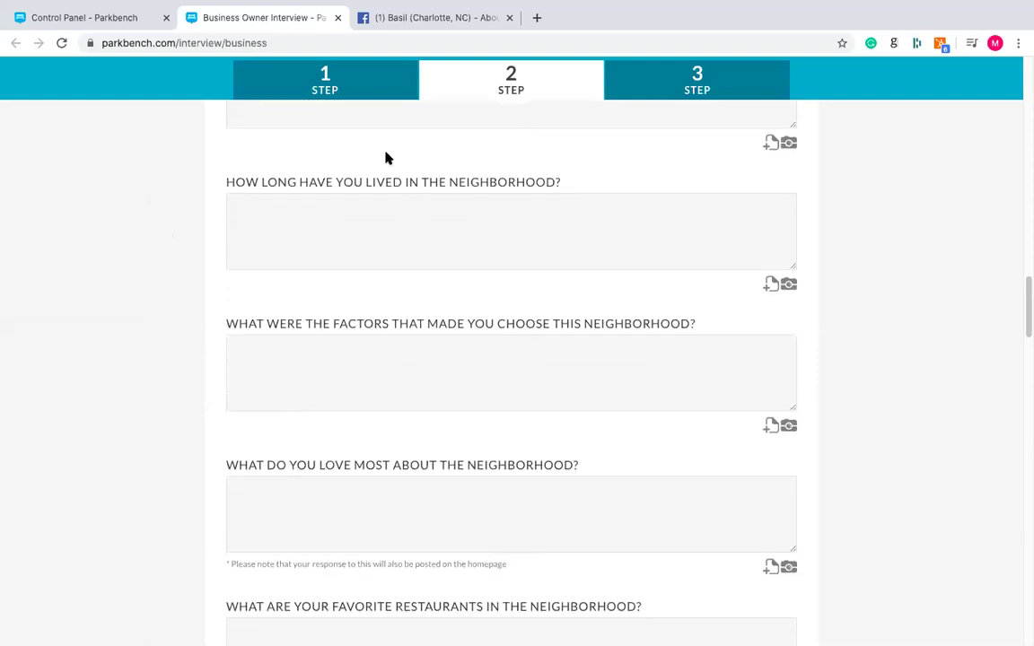
pyautogui.scroll(-2, 363, 304)
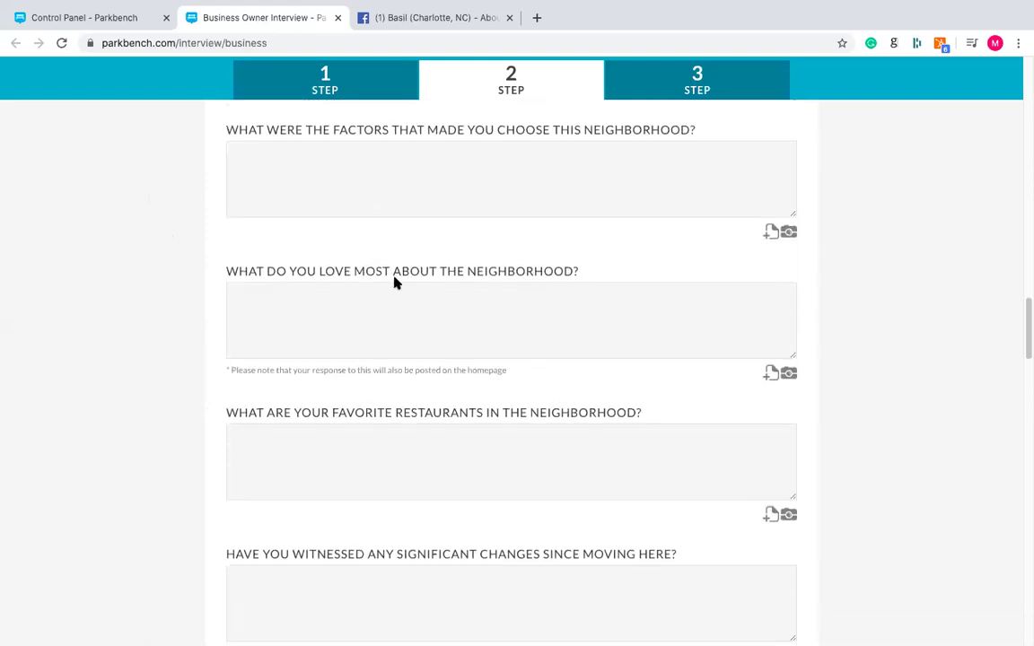
pyautogui.tripleClick(388, 273)
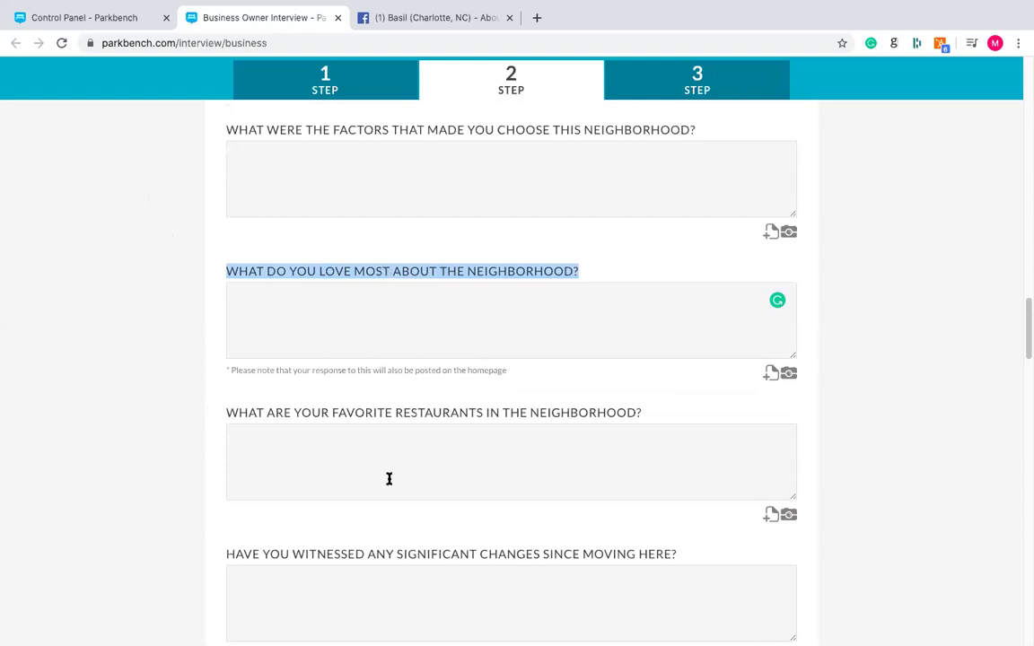
pyautogui.doubleClick(399, 414)
pyautogui.click(464, 324)
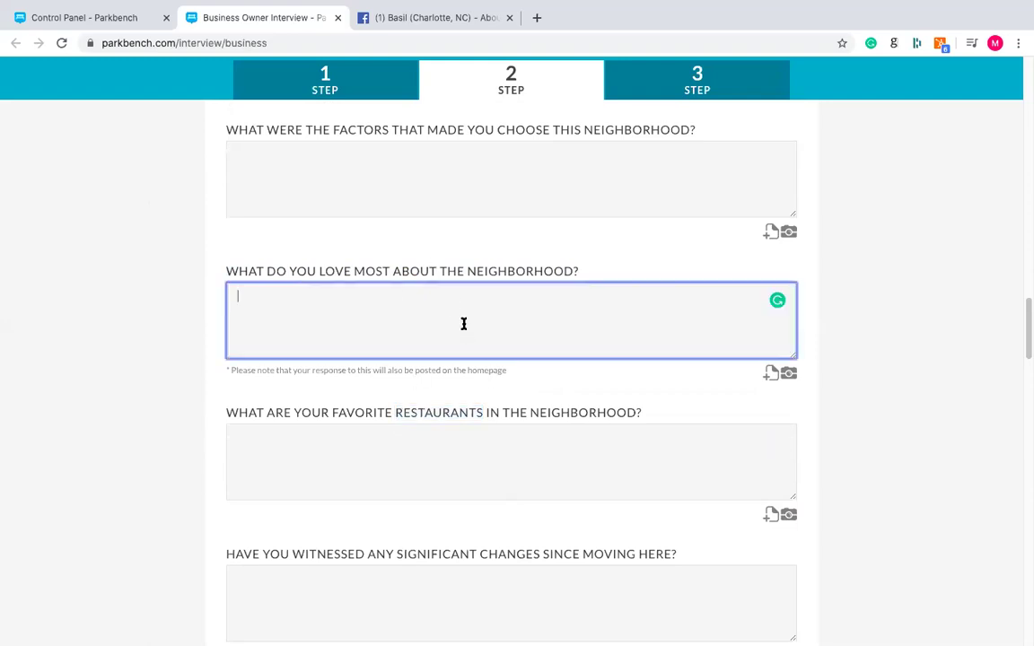
pyautogui.tripleClick(437, 413)
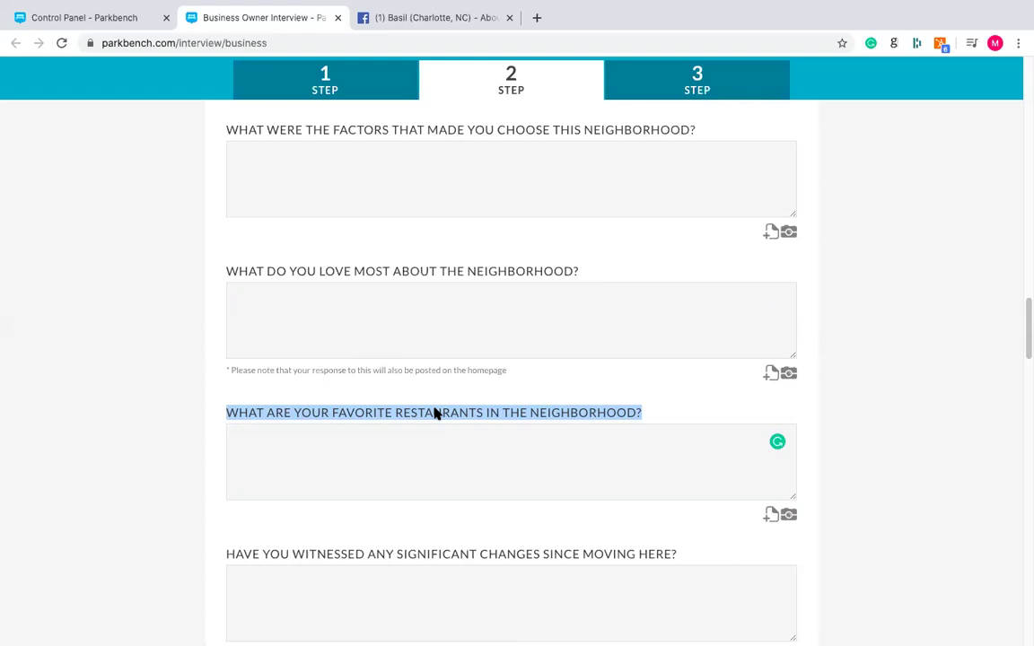
pyautogui.scroll(1, 435, 412)
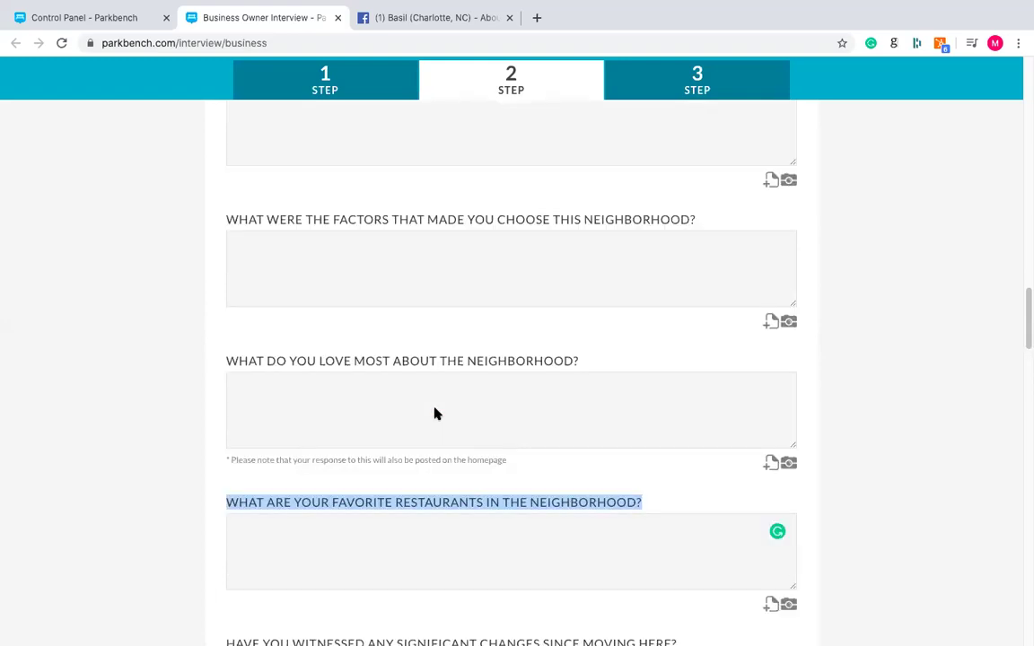
pyautogui.scroll(2, 381, 353)
pyautogui.scroll(5, 379, 355)
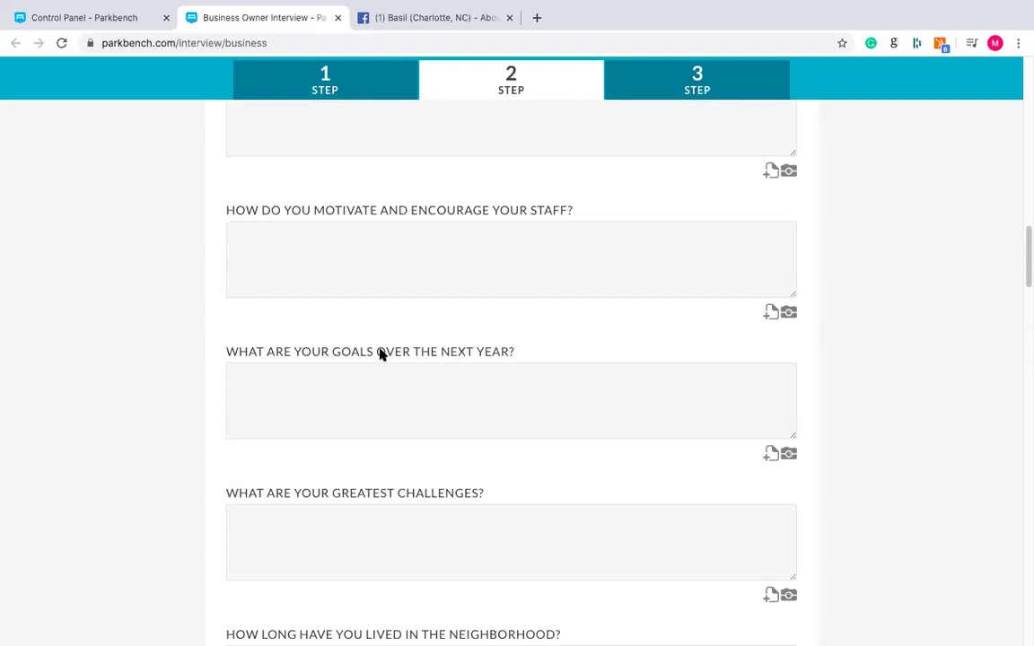
# - Highlight the goals-over-the-next-year and greatest-challenges questions, placing the caret in the goals answer box
pyautogui.tripleClick(380, 355)
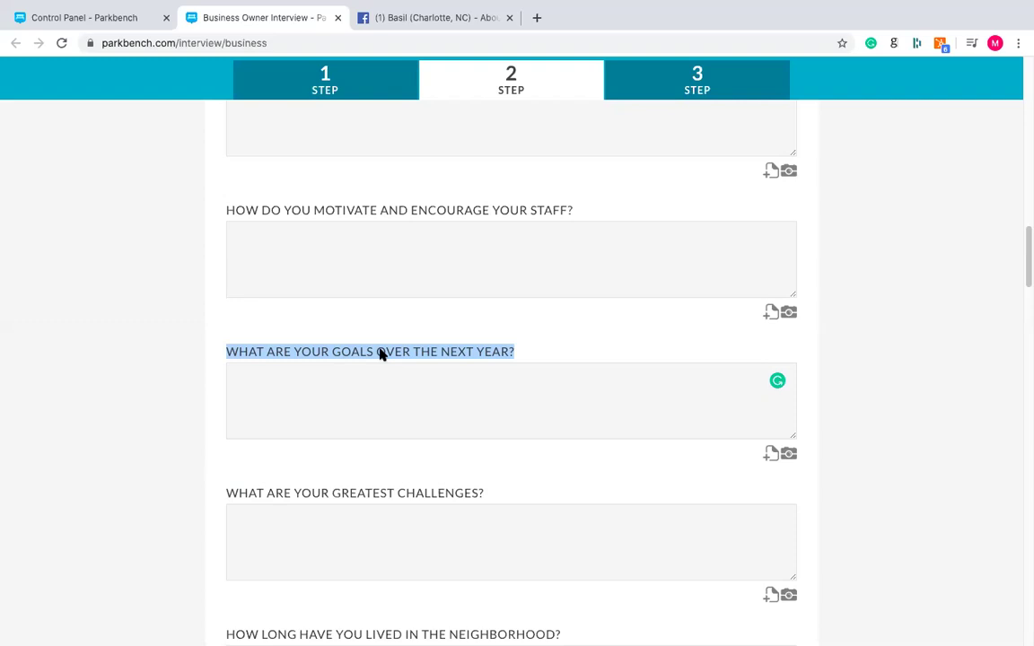
pyautogui.click(378, 387)
pyautogui.tripleClick(370, 351)
pyautogui.scroll(-2, 388, 449)
pyautogui.tripleClick(392, 419)
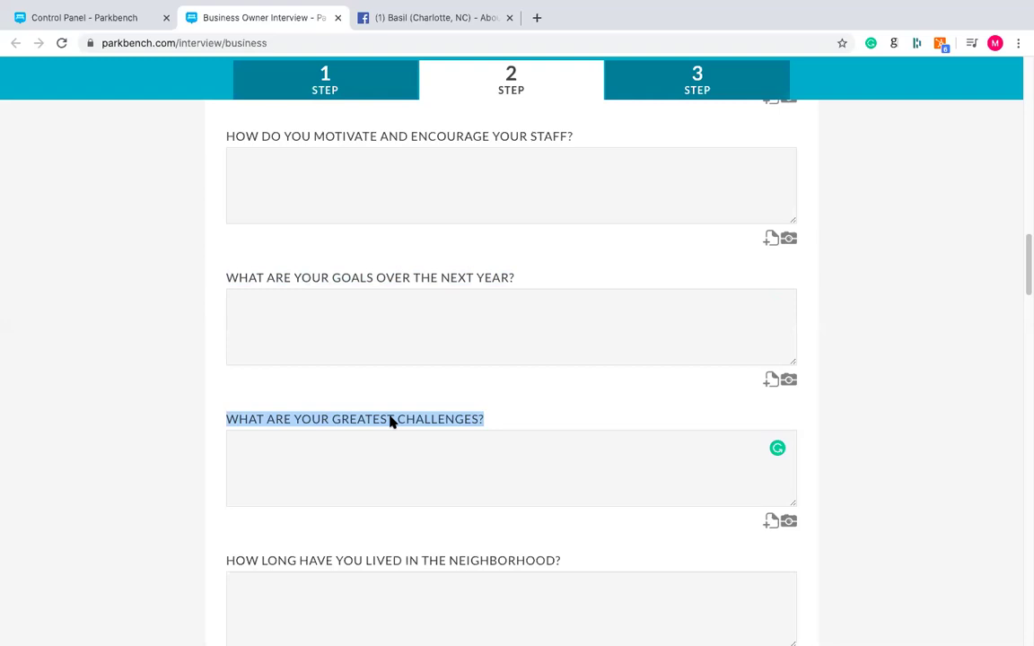
pyautogui.tripleClick(461, 280)
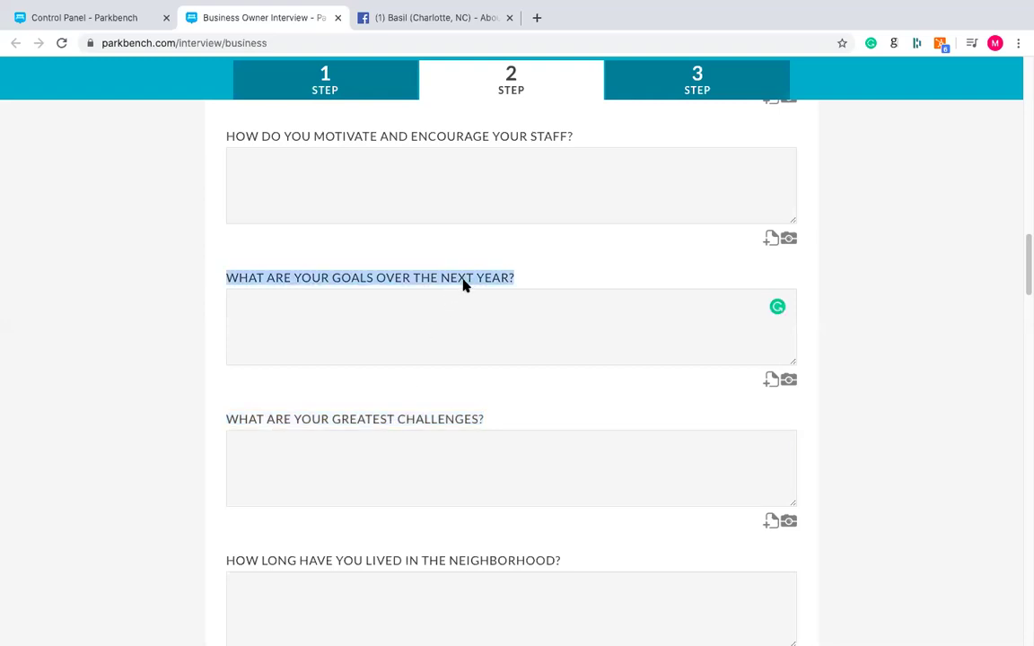
pyautogui.click(447, 316)
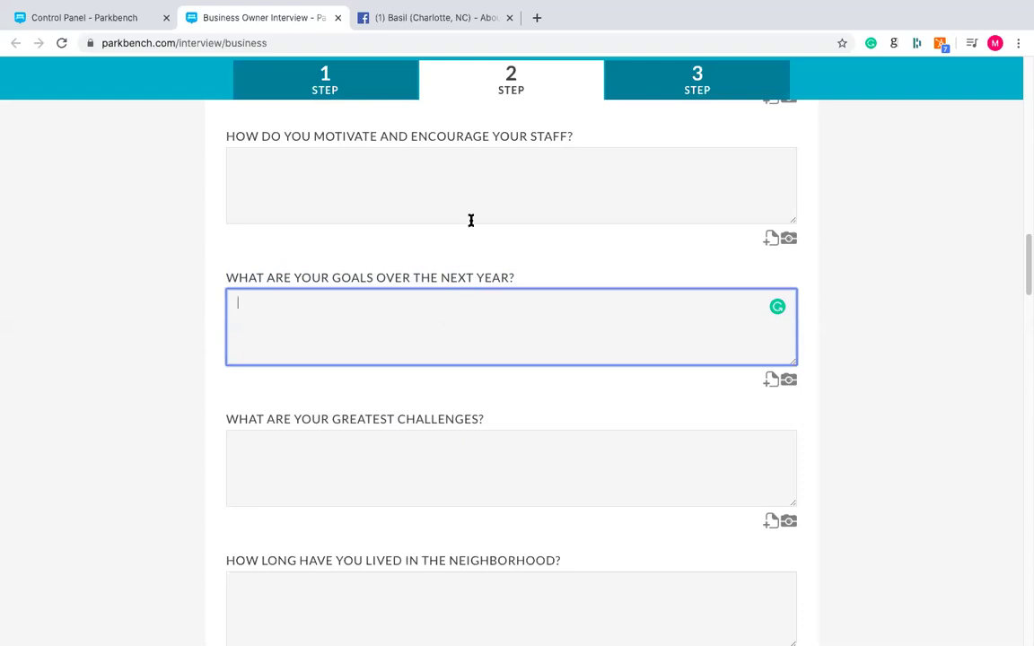
pyautogui.scroll(20, 424, 267)
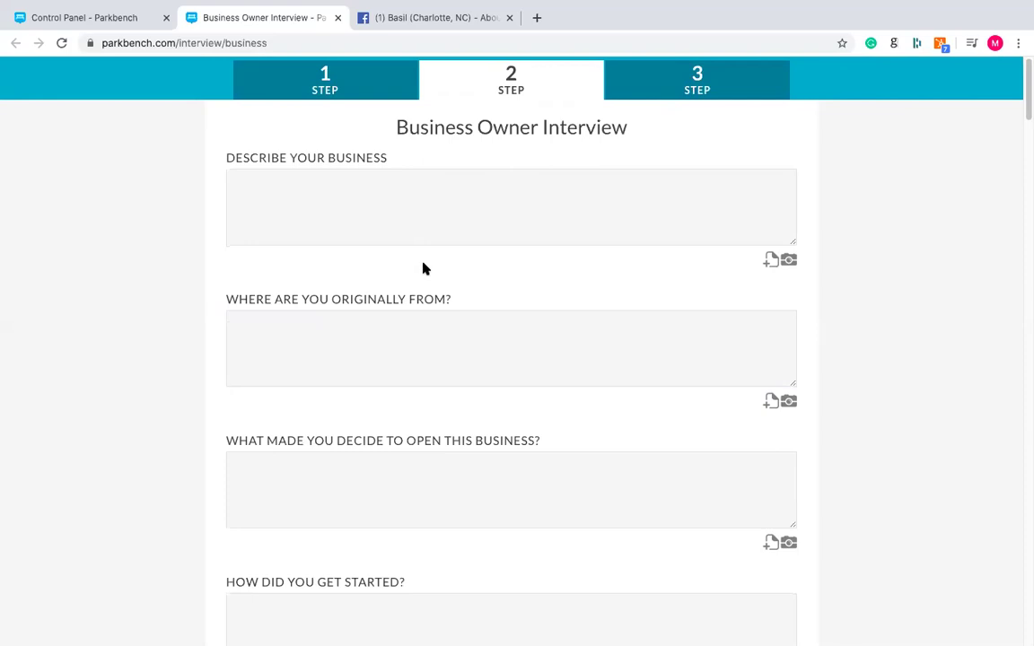
# - Preview the Step 3 blog headline and image page, return to Step 2, and open a new browser tab
pyautogui.click(713, 90)
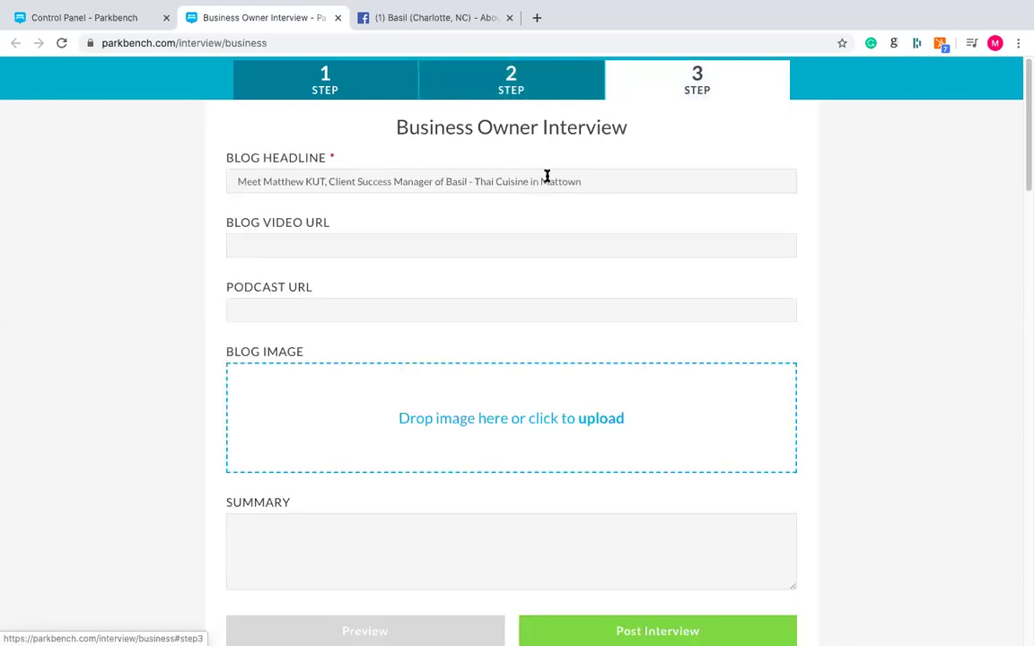
pyautogui.click(481, 89)
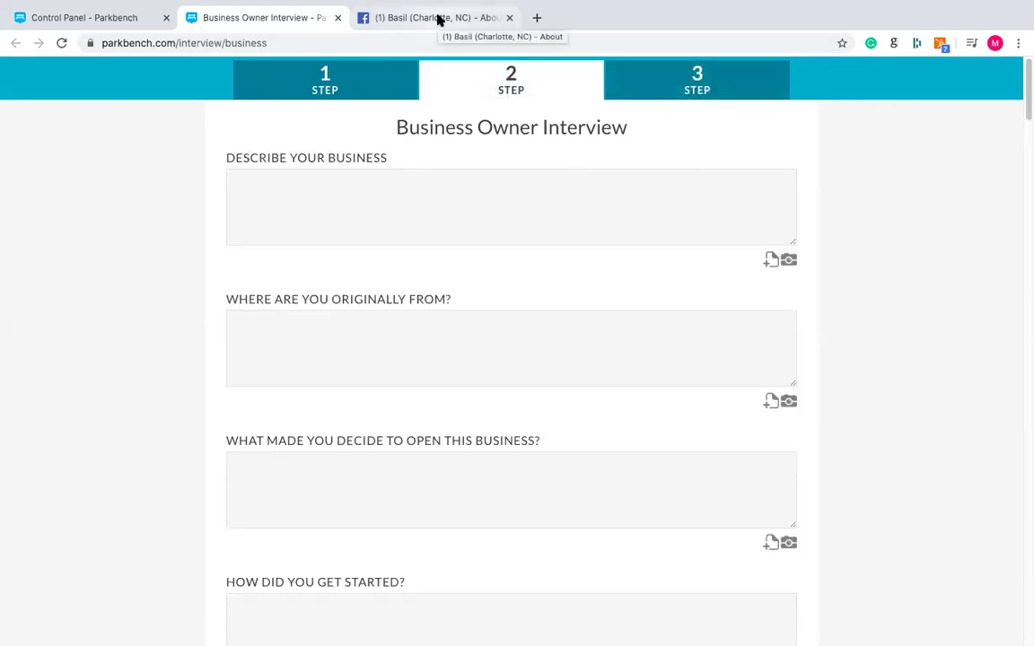
pyautogui.click(535, 18)
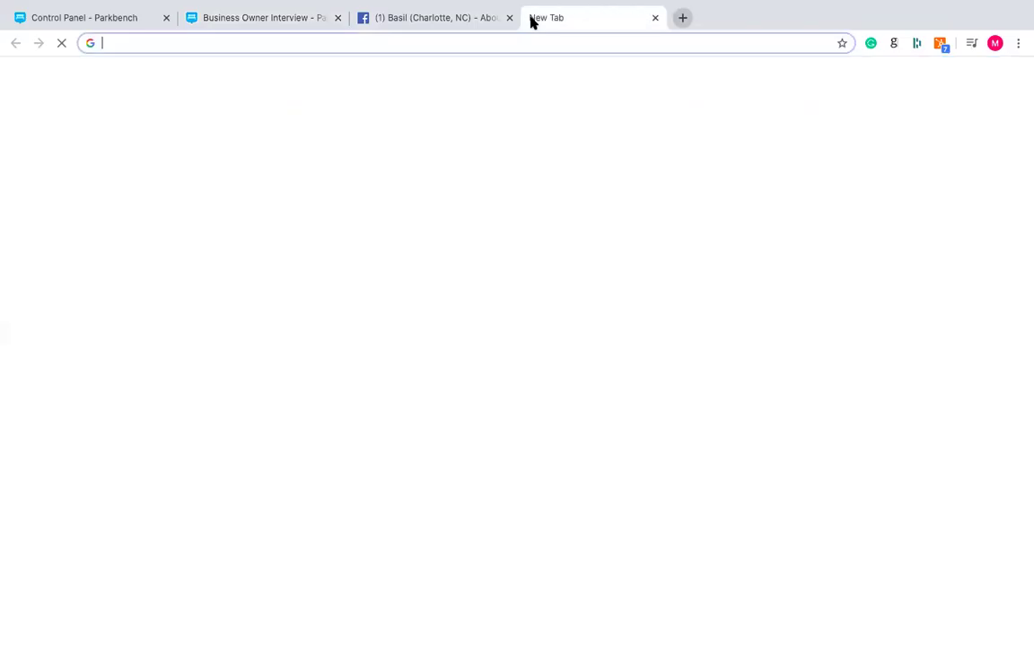
# - Search help.parkbench.com for 'information' and open 'Information to send the interviewee before the interview' at its email template
pyautogui.write('help')
pyautogui.press('Tab')
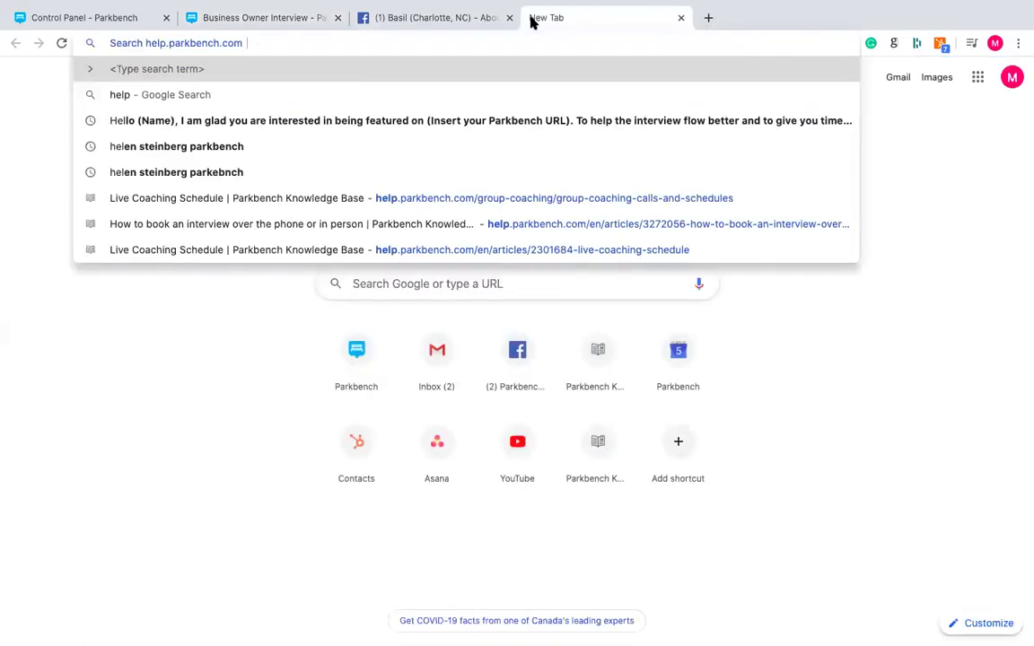
pyautogui.write('information')
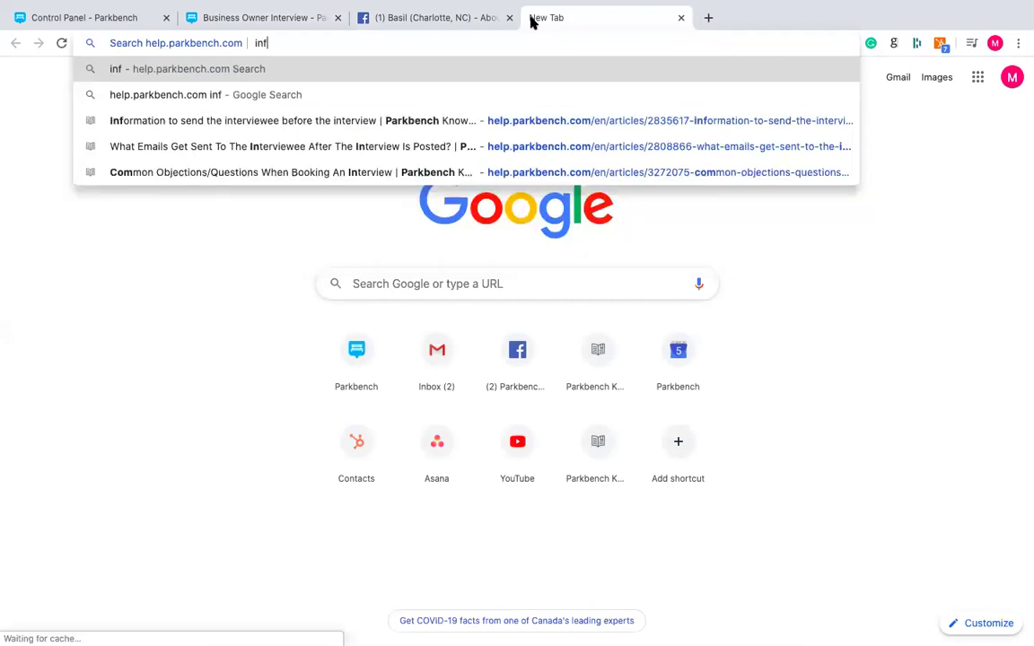
pyautogui.press('Down')
pyautogui.press('Down')
pyautogui.press('Return')
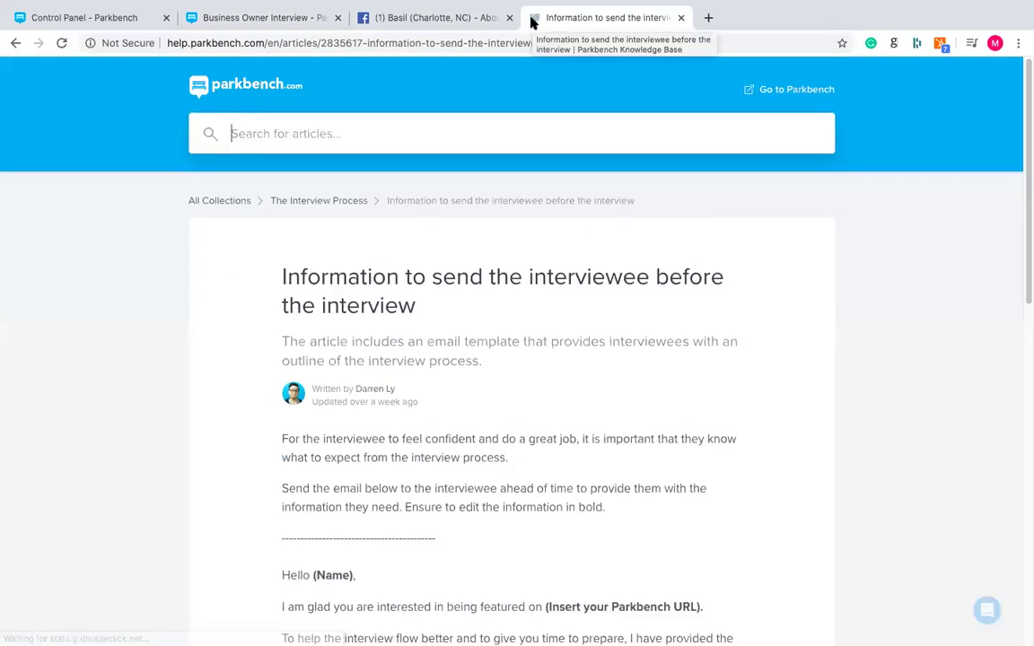
pyautogui.scroll(-5, 240, 279)
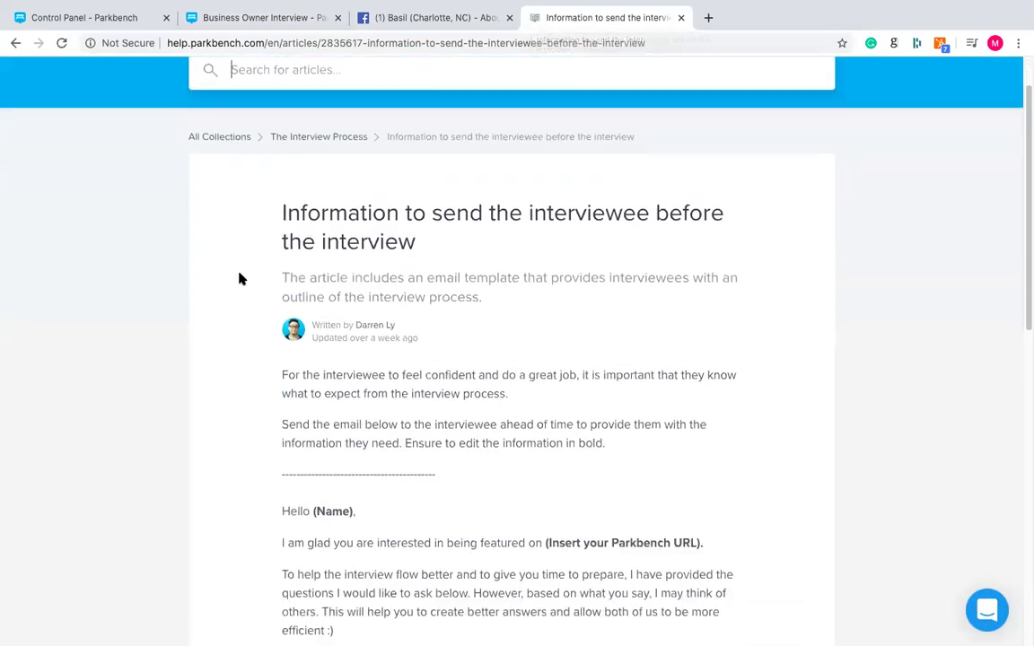
pyautogui.scroll(-3, 239, 279)
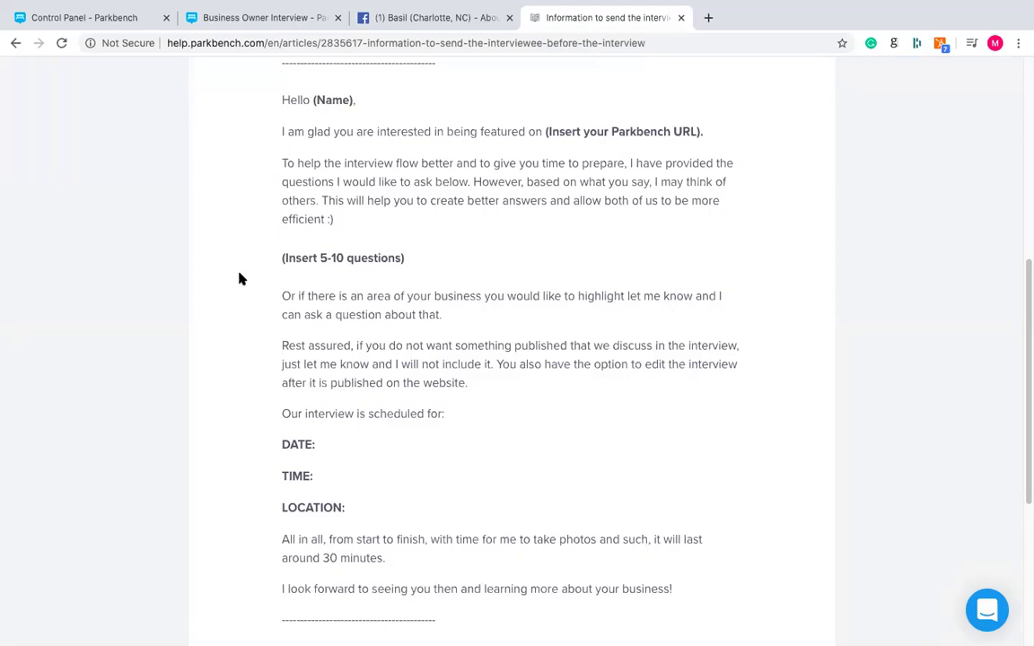
pyautogui.scroll(-1, 241, 279)
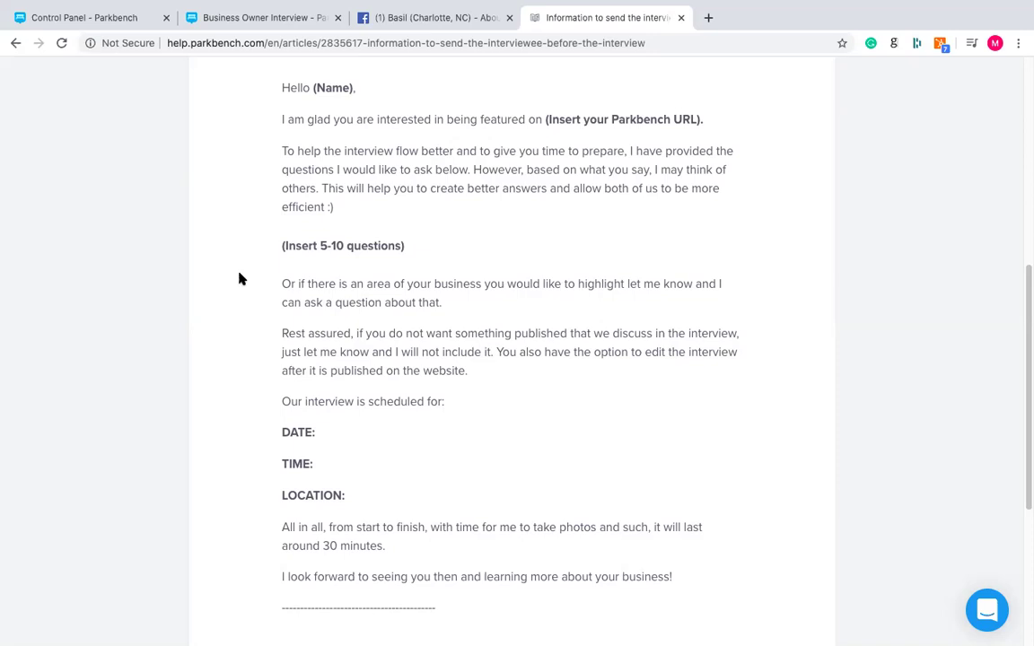
pyautogui.click(254, 22)
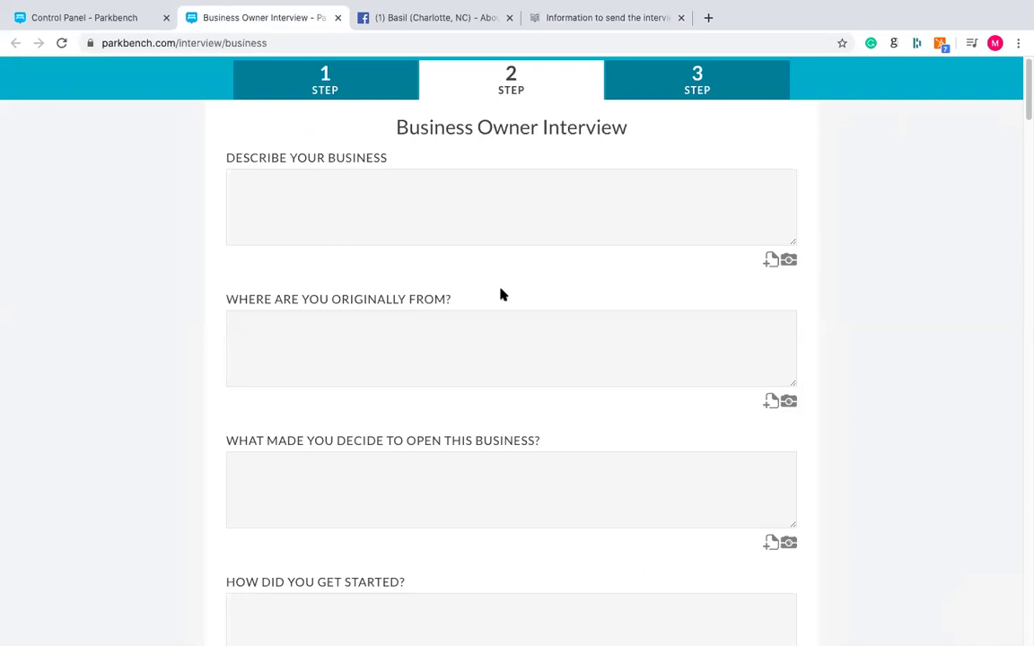
pyautogui.click(583, 23)
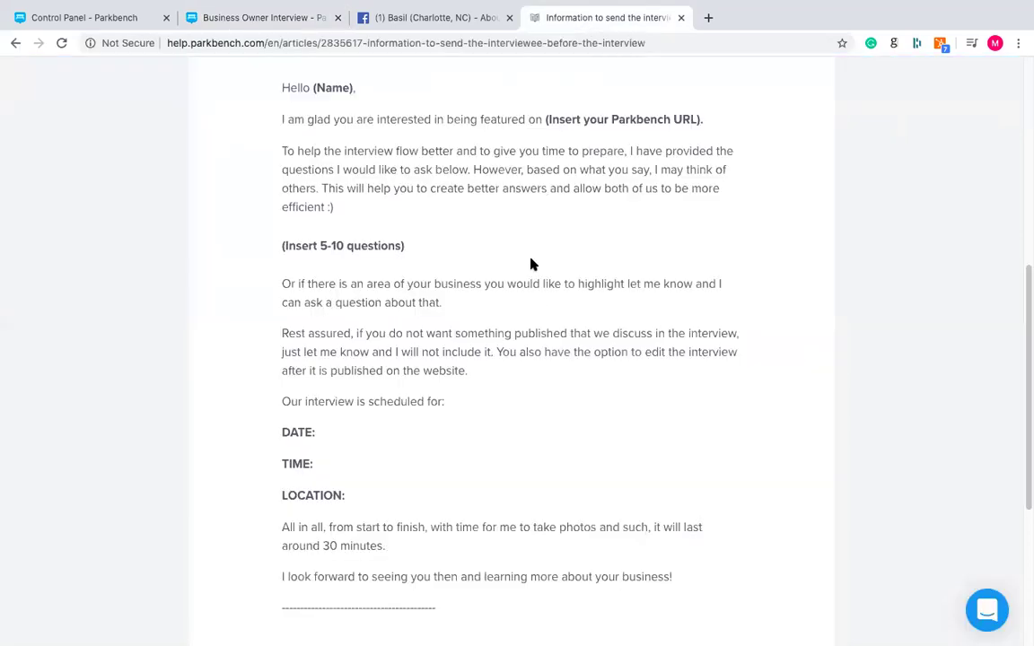
pyautogui.scroll(-2, 524, 276)
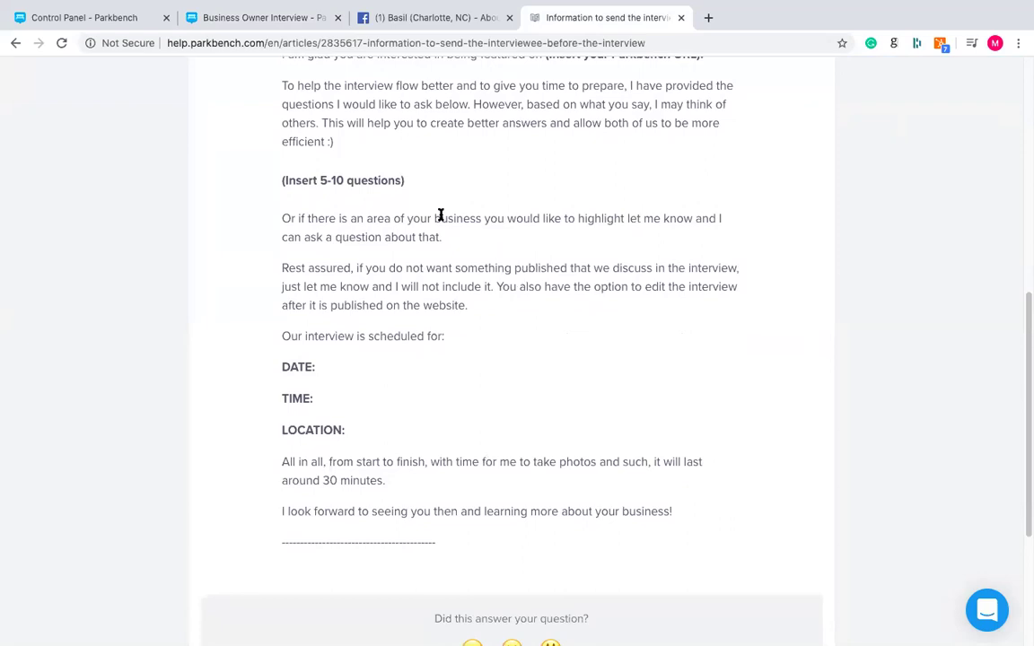
pyautogui.tripleClick(421, 218)
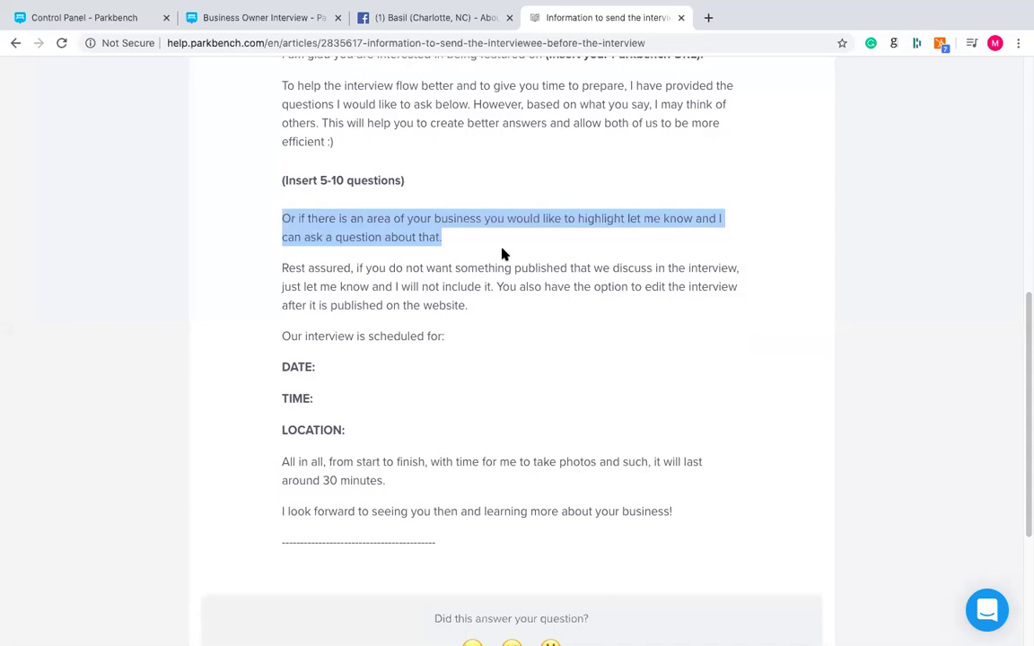
pyautogui.scroll(2, 503, 254)
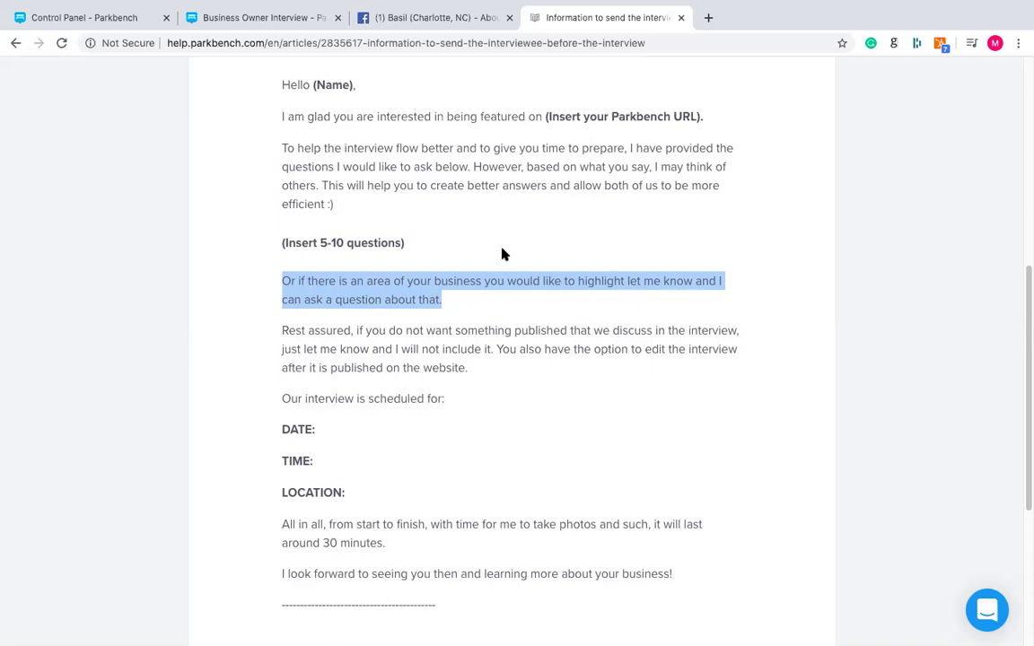
pyautogui.tripleClick(477, 349)
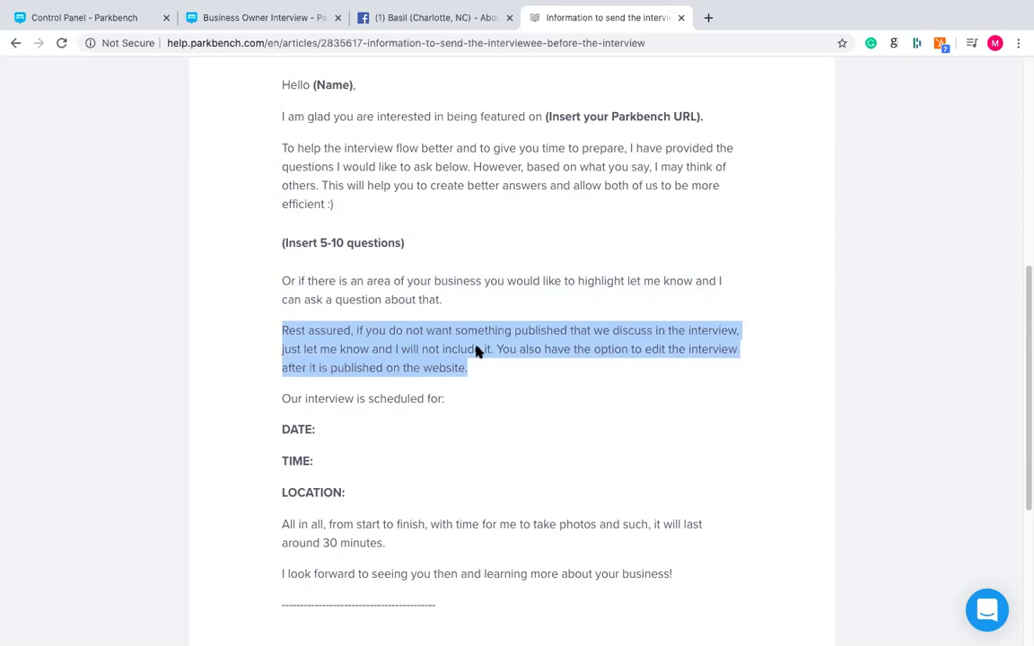
pyautogui.scroll(-1, 477, 351)
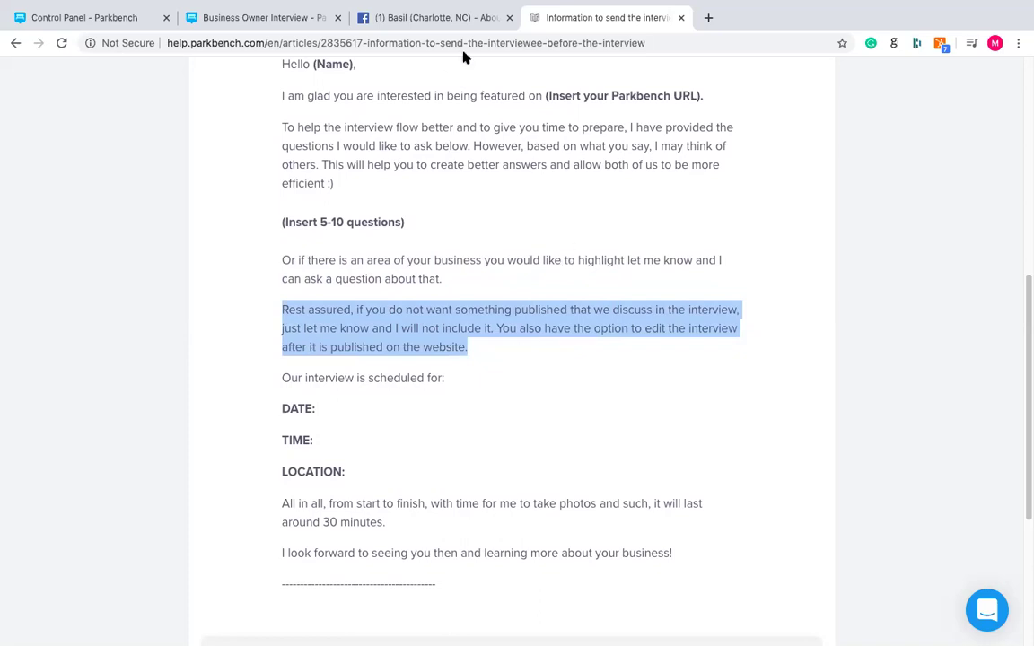
pyautogui.scroll(-2, 278, 251)
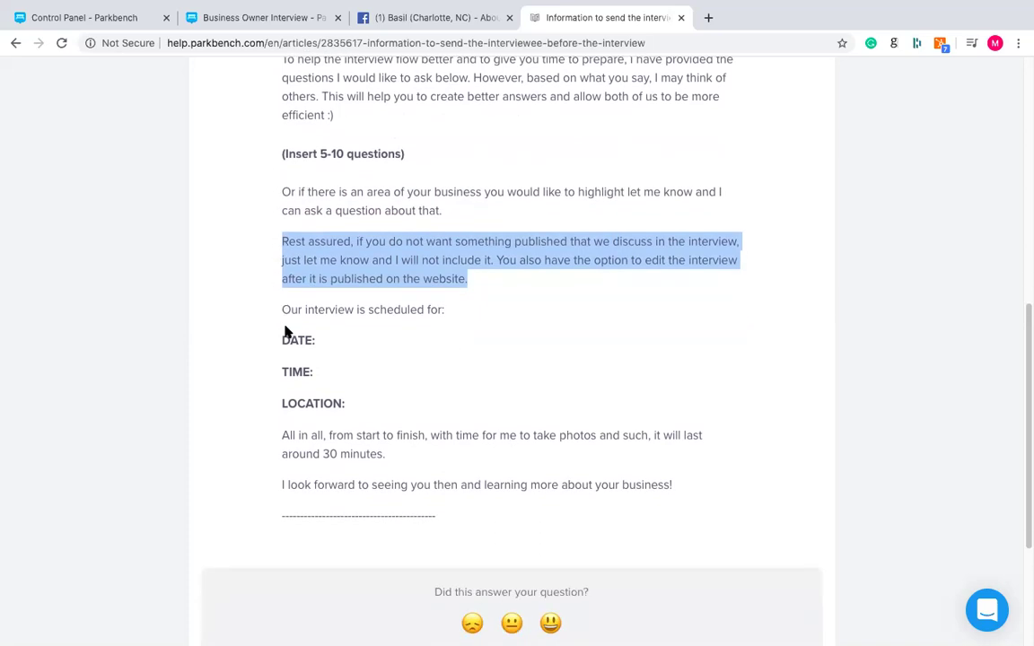
pyautogui.moveTo(280, 311); pyautogui.dragTo(376, 392)
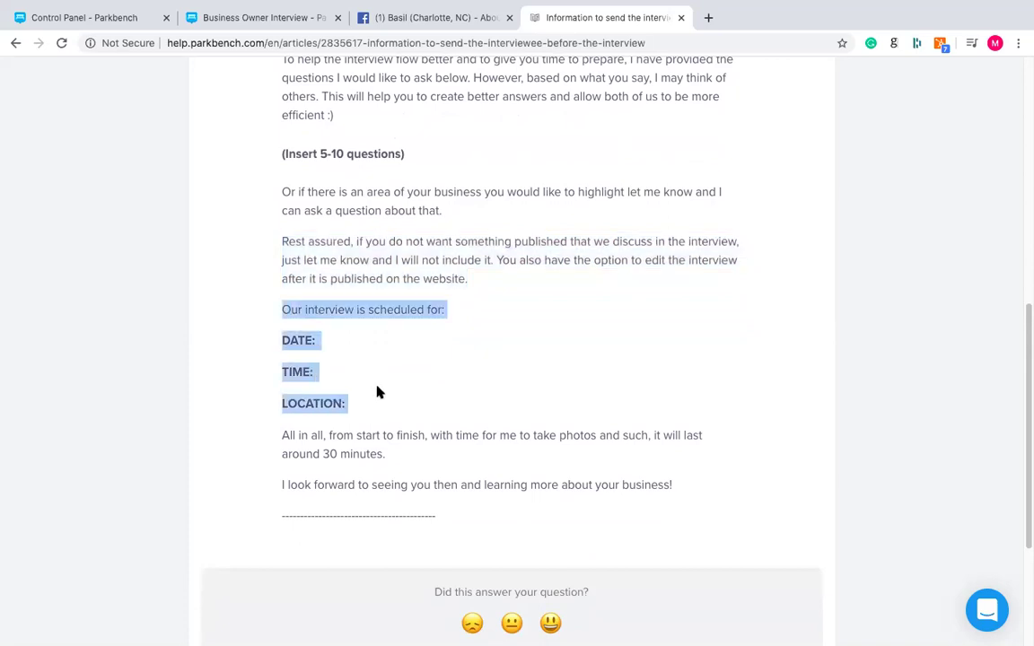
pyautogui.click(378, 427)
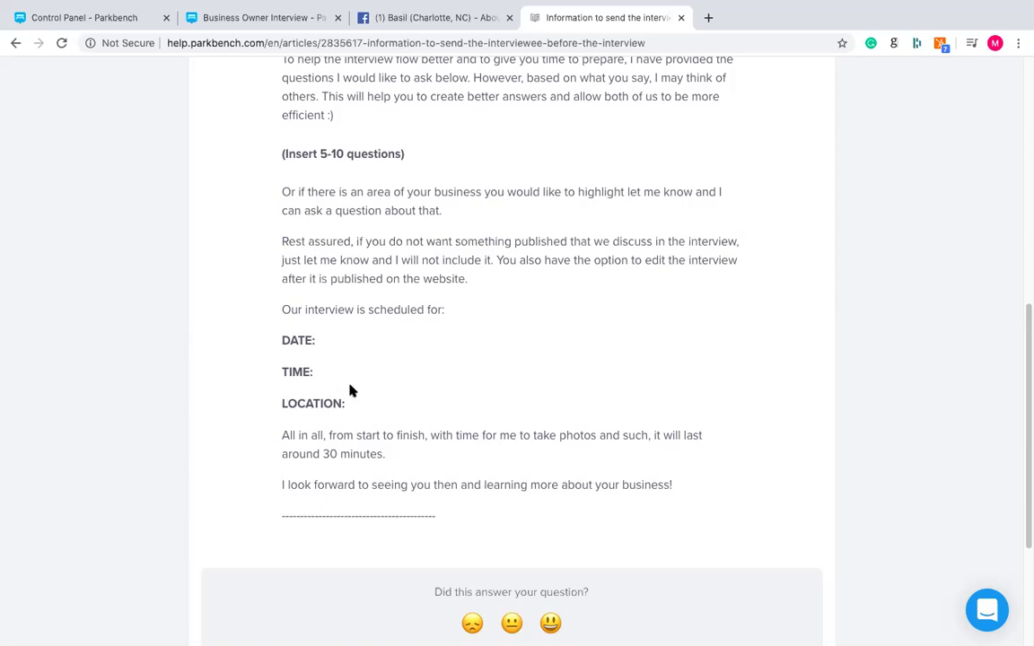
pyautogui.tripleClick(352, 441)
pyautogui.click(352, 440)
pyautogui.scroll(3, 352, 441)
pyautogui.scroll(-1, 352, 441)
pyautogui.scroll(-1, 352, 441)
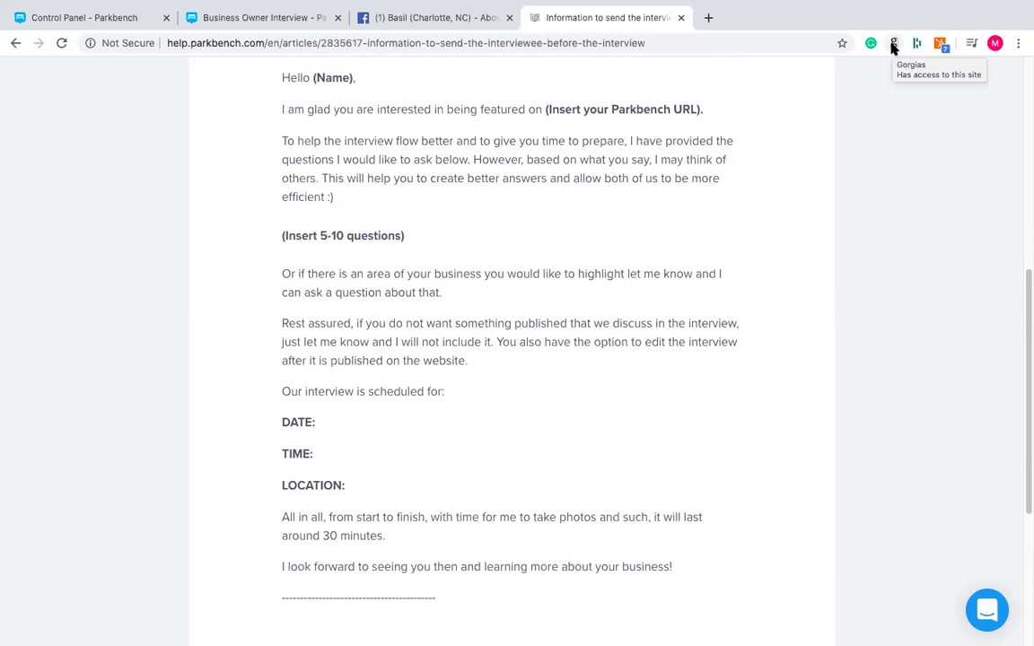
pyautogui.click(709, 18)
# - Find the Gorgias Templates extension through a 'gorgias chrome extension' search and open its templates list
pyautogui.write('gorgia')
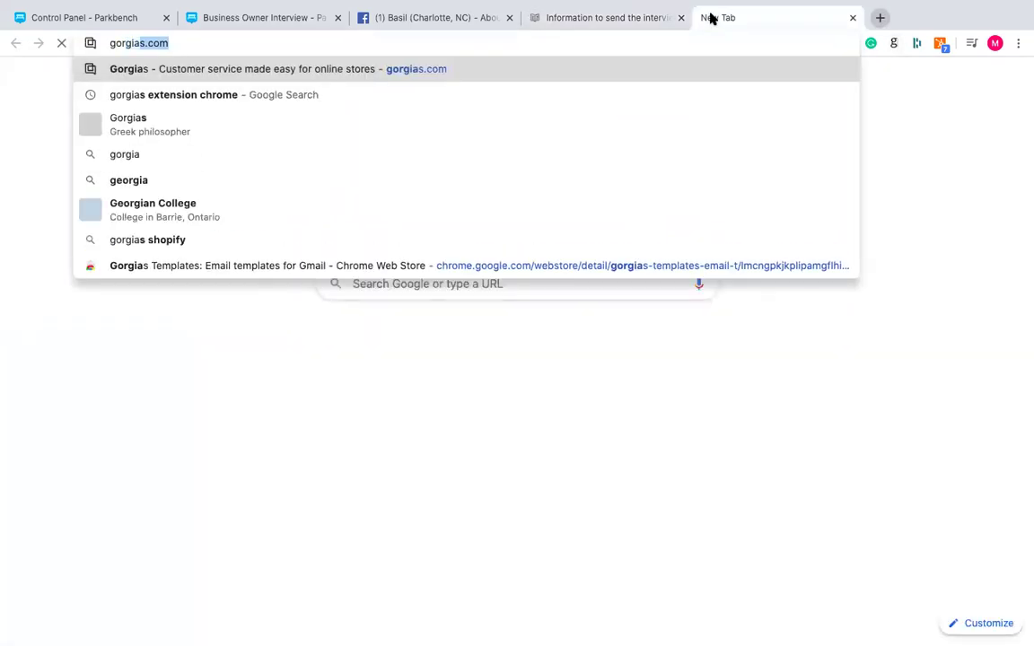
pyautogui.press('Return')
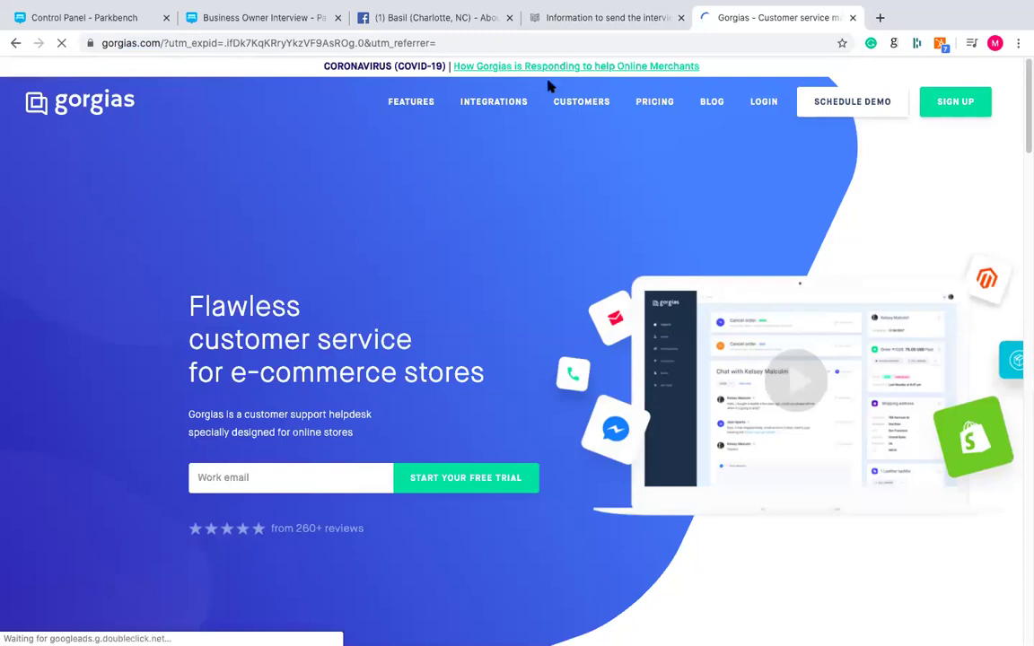
pyautogui.click(489, 42)
pyautogui.write('g')
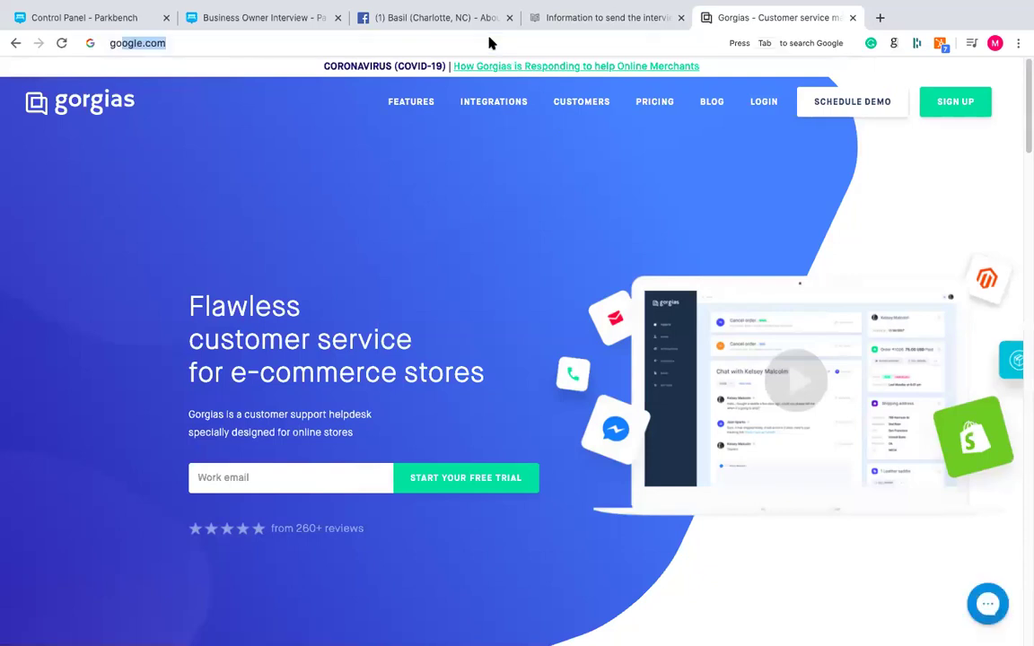
pyautogui.write('orgias chrome ')
pyautogui.write('extension')
pyautogui.press('Return')
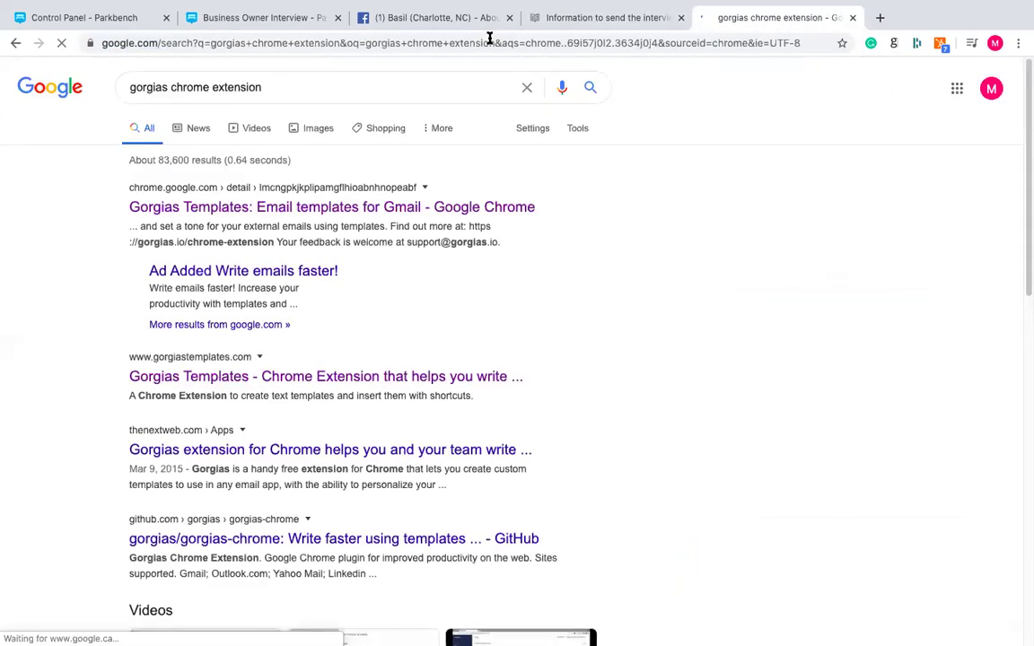
pyautogui.click(306, 208)
pyautogui.moveTo(209, 7)
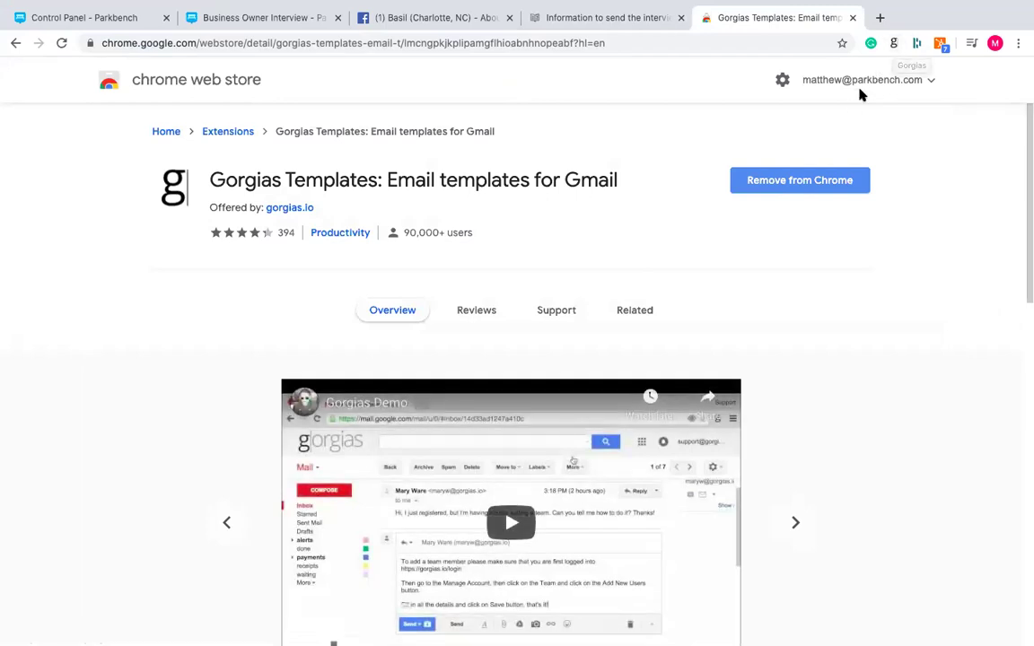
pyautogui.click(892, 43)
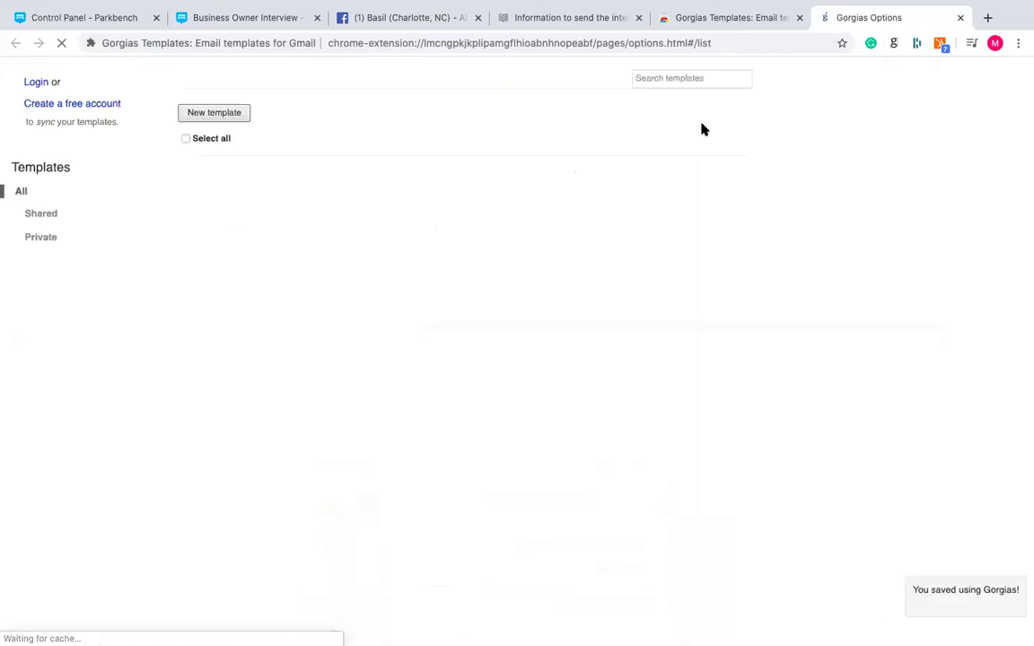
# - Start a new template named 'Booked Interview' with shortcut 'booked', then return to the interviewee article
pyautogui.click(213, 113)
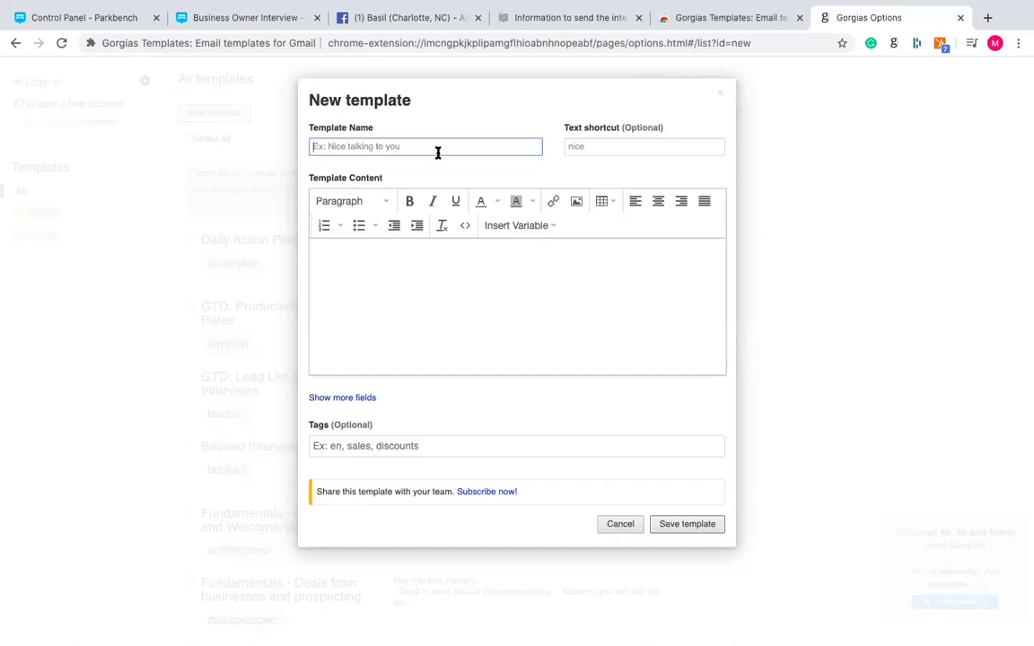
pyautogui.write('Nice T')
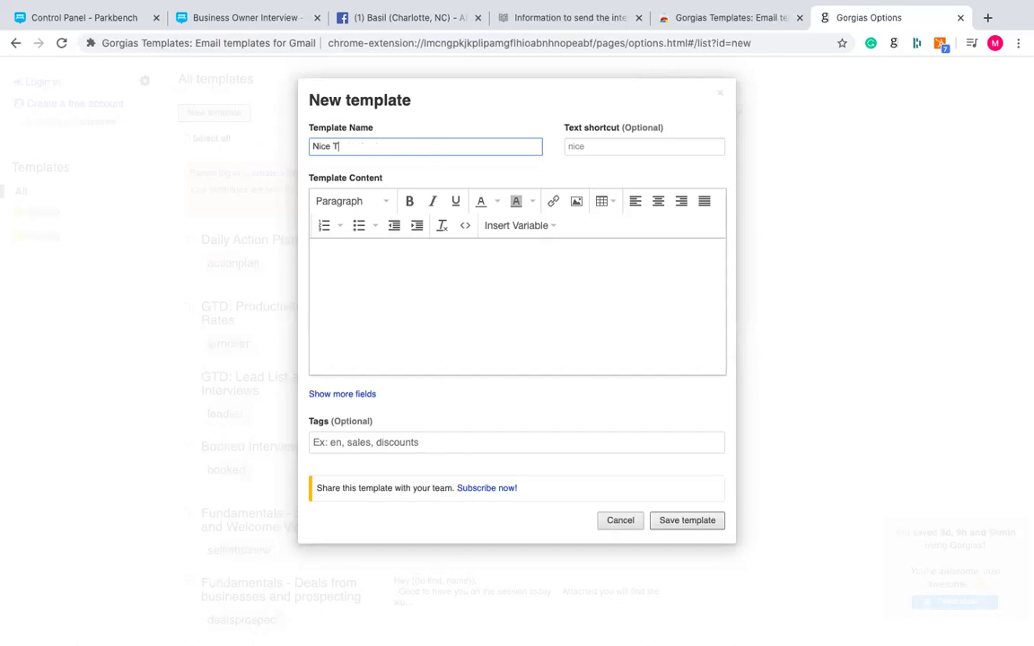
pyautogui.write('alking to')
pyautogui.hotkey('ctrl', 'a')
pyautogui.write('Booked Interview')
pyautogui.press('Tab')
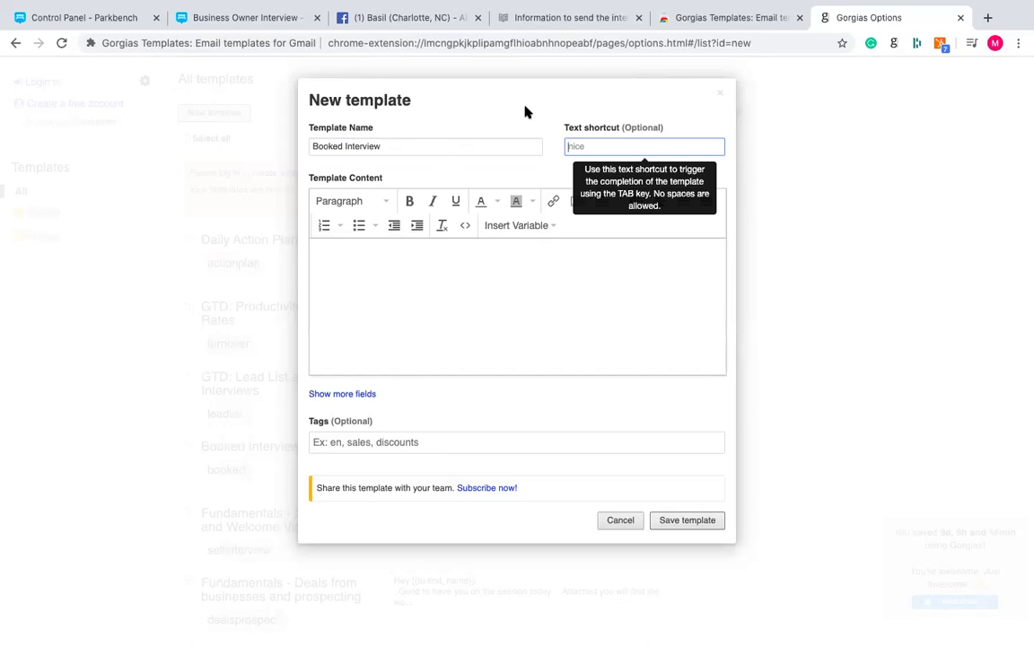
pyautogui.write('booked')
pyautogui.click(316, 249)
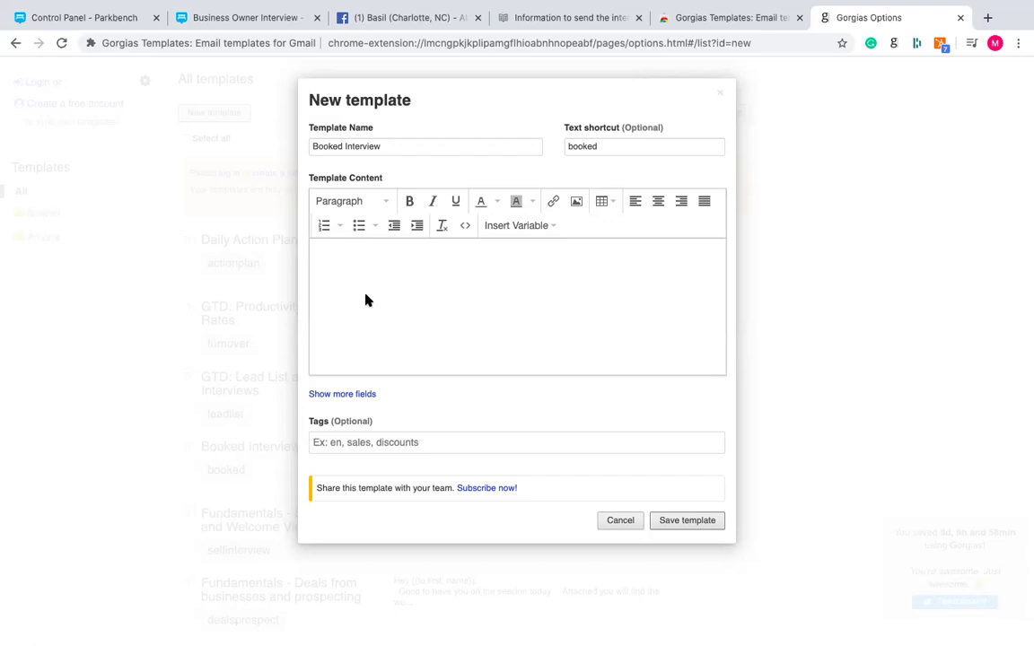
pyautogui.click(552, 18)
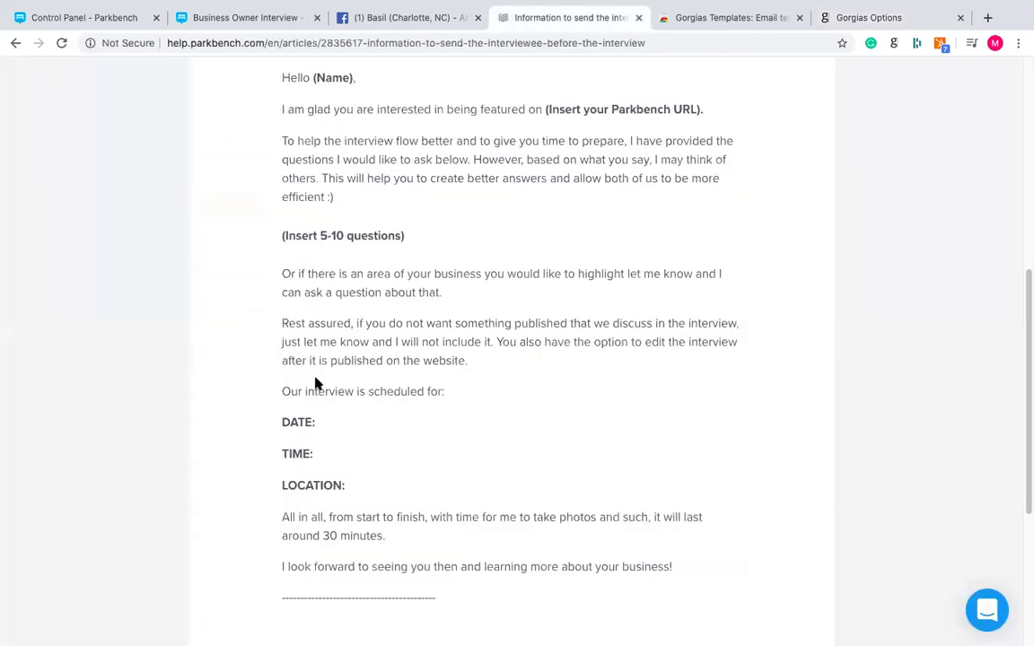
# - Copy the article's interview email text and paste it into the template content
pyautogui.scroll(2, 303, 201)
pyautogui.moveTo(282, 205); pyautogui.dragTo(716, 513)
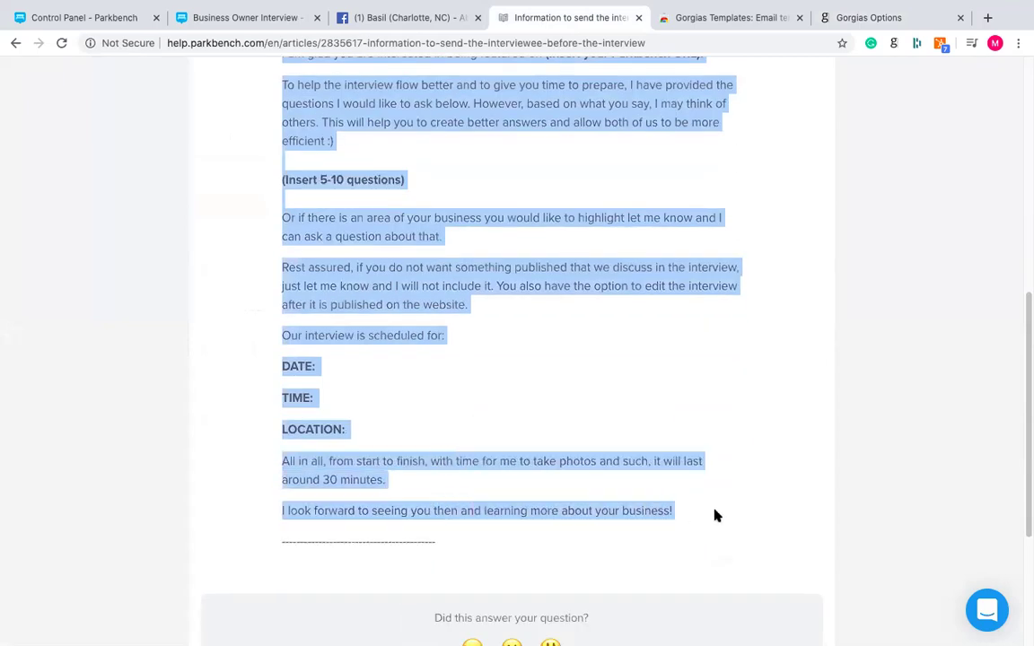
pyautogui.rightClick(407, 294)
pyautogui.click(460, 325)
pyautogui.click(862, 18)
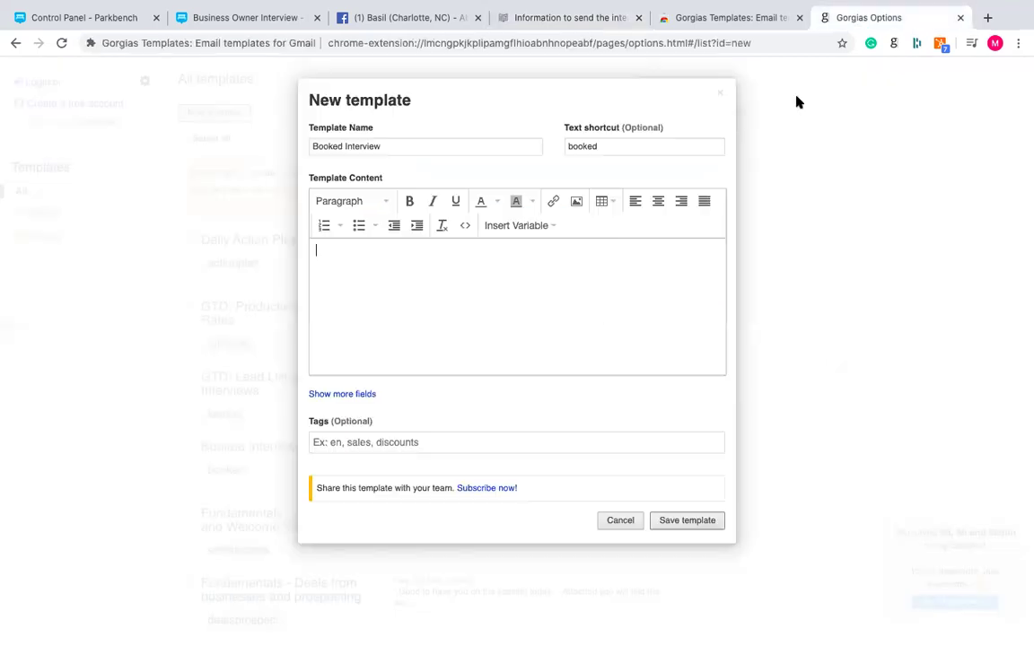
pyautogui.hotkey('ctrl', 'v')
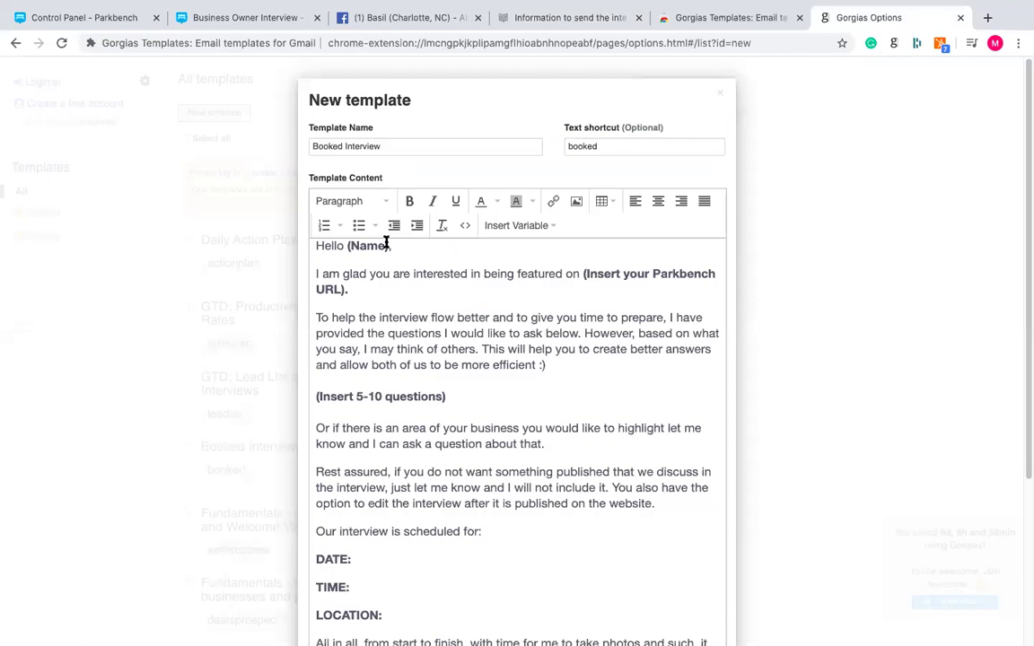
pyautogui.moveTo(383, 245); pyautogui.dragTo(348, 245)
pyautogui.click(476, 333)
pyautogui.scroll(-1, 566, 331)
pyautogui.scroll(-3, 593, 334)
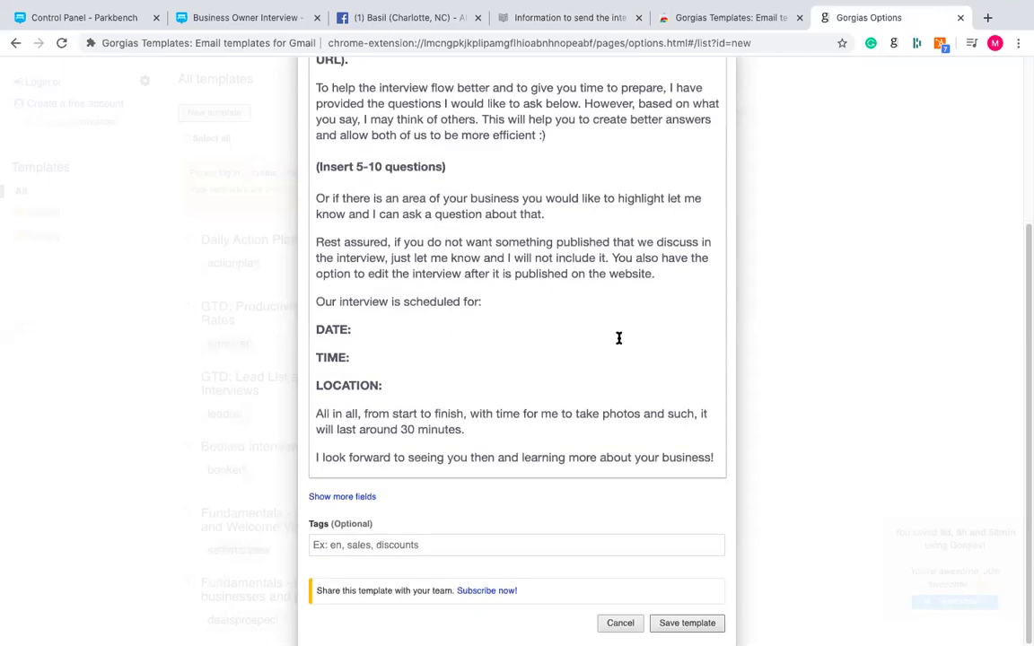
pyautogui.click(685, 623)
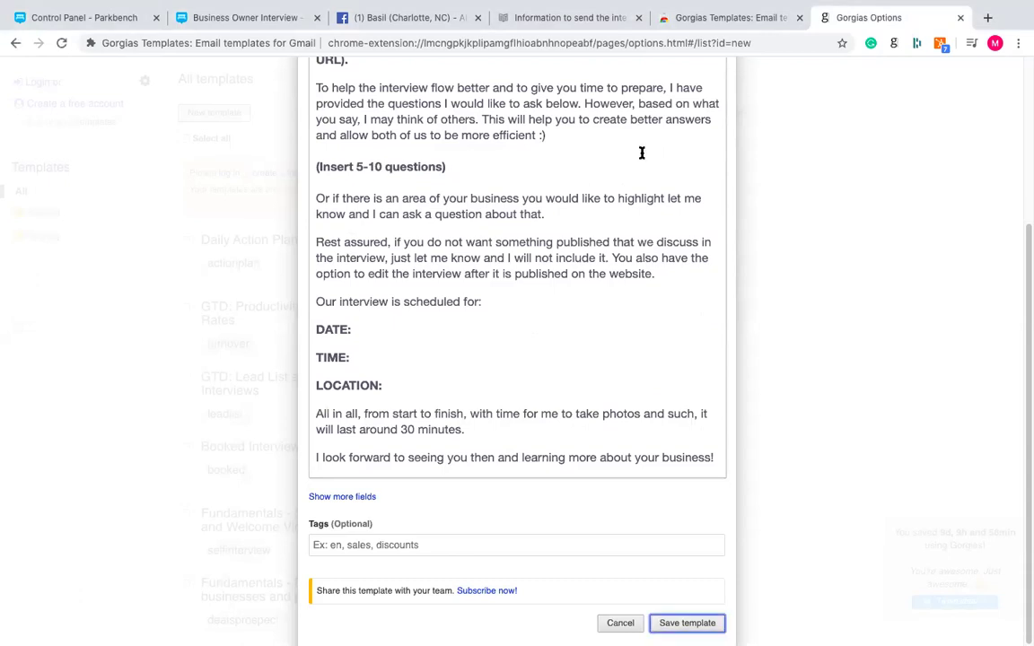
# - Change the text shortcut to 'bookedinterview' and save the template
pyautogui.click(637, 146)
pyautogui.write('interview')
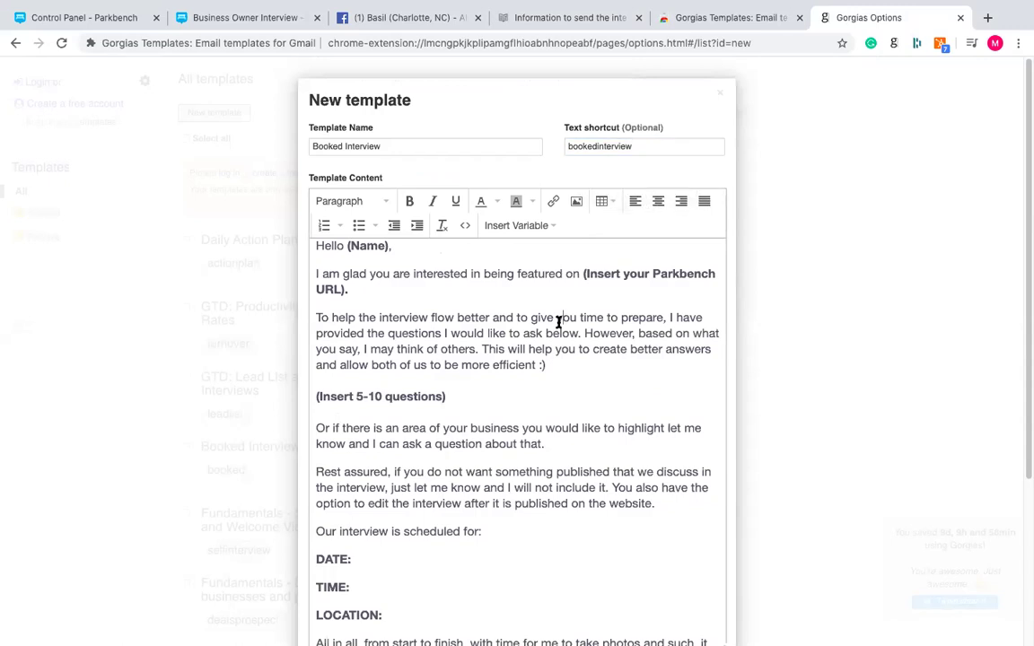
pyautogui.scroll(-5, 625, 521)
pyautogui.click(687, 623)
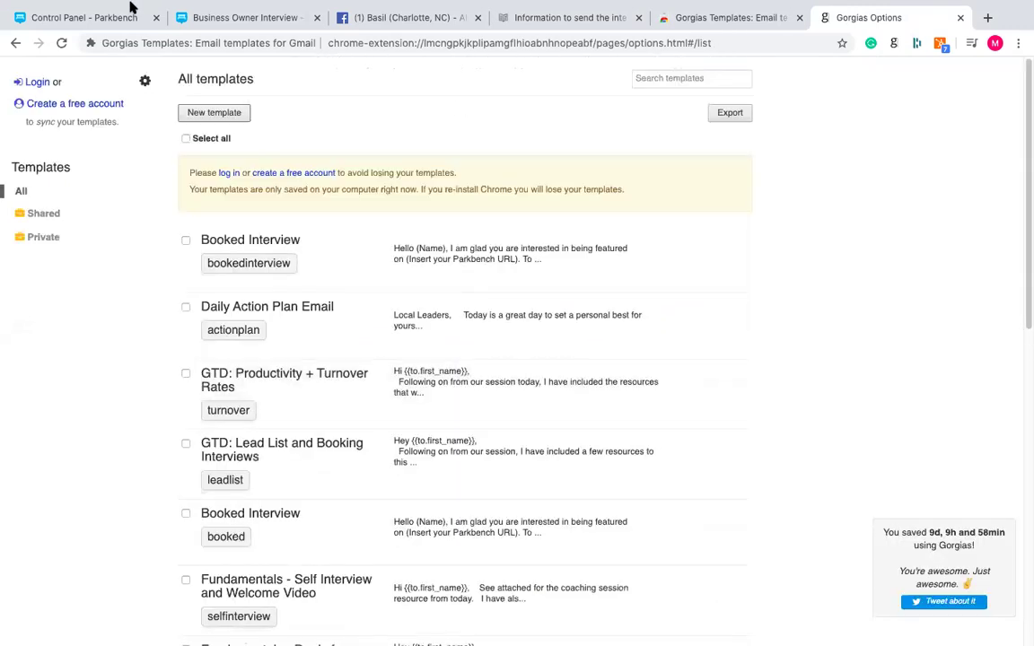
# - Exit the browser's full-screen mode
pyautogui.moveTo(92, 28)
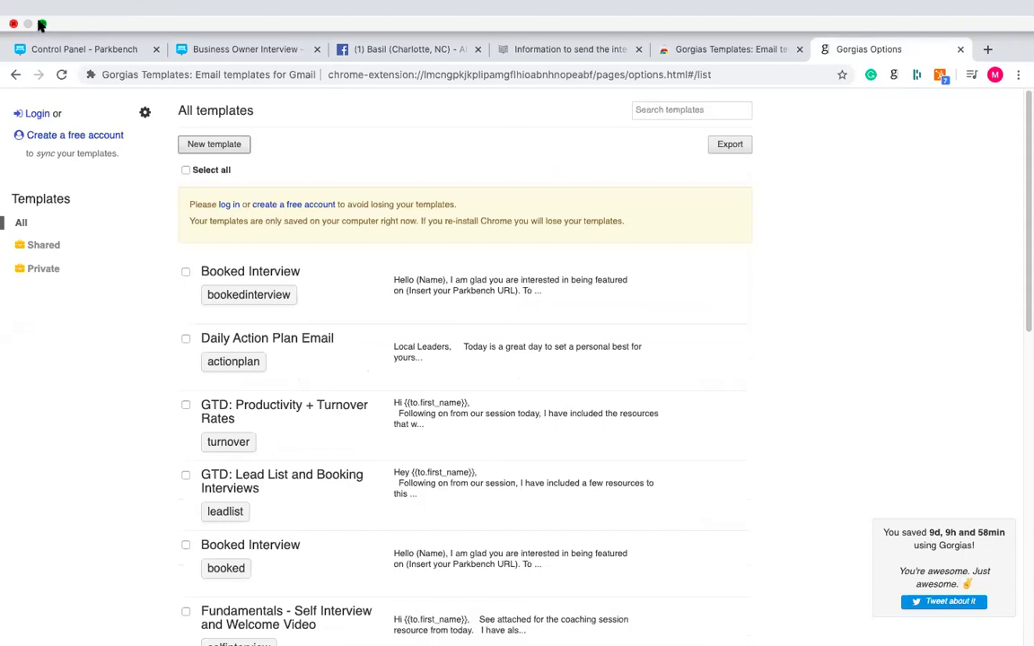
pyautogui.click(40, 24)
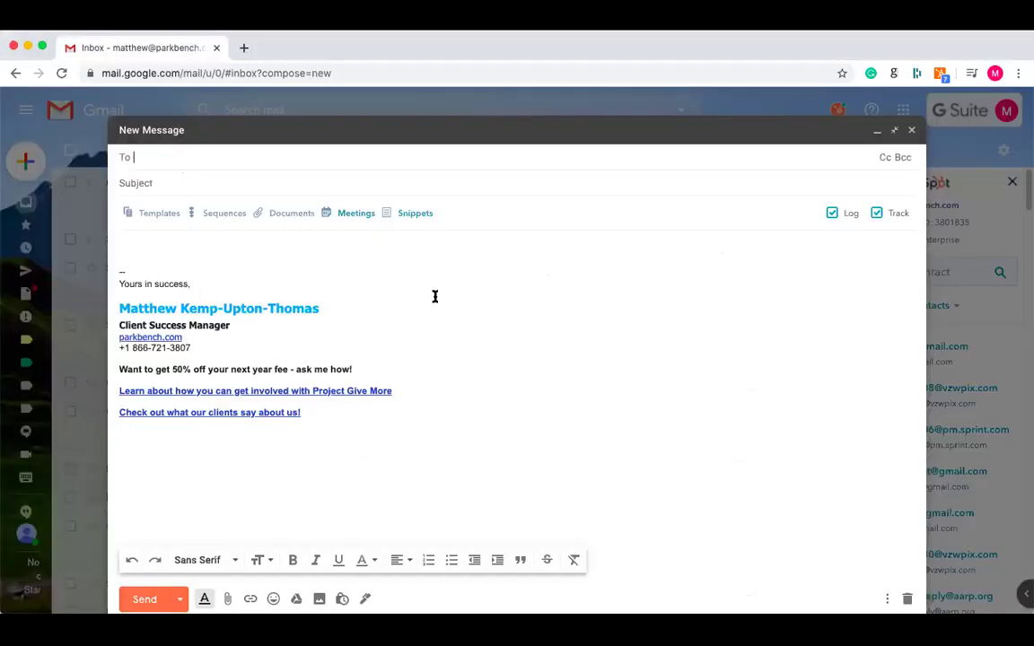
# - Expand the 'bookedinterview' shortcut in the message body into the Booked Interview email text
pyautogui.click(164, 183)
pyautogui.click(155, 241)
pyautogui.write('book')
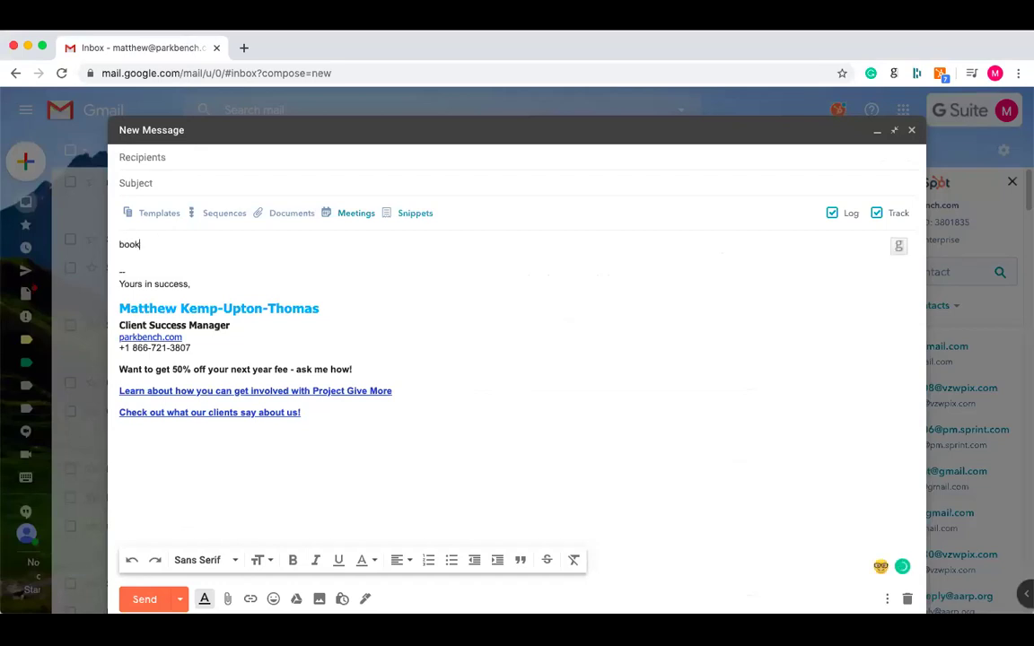
pyautogui.write('edinterview')
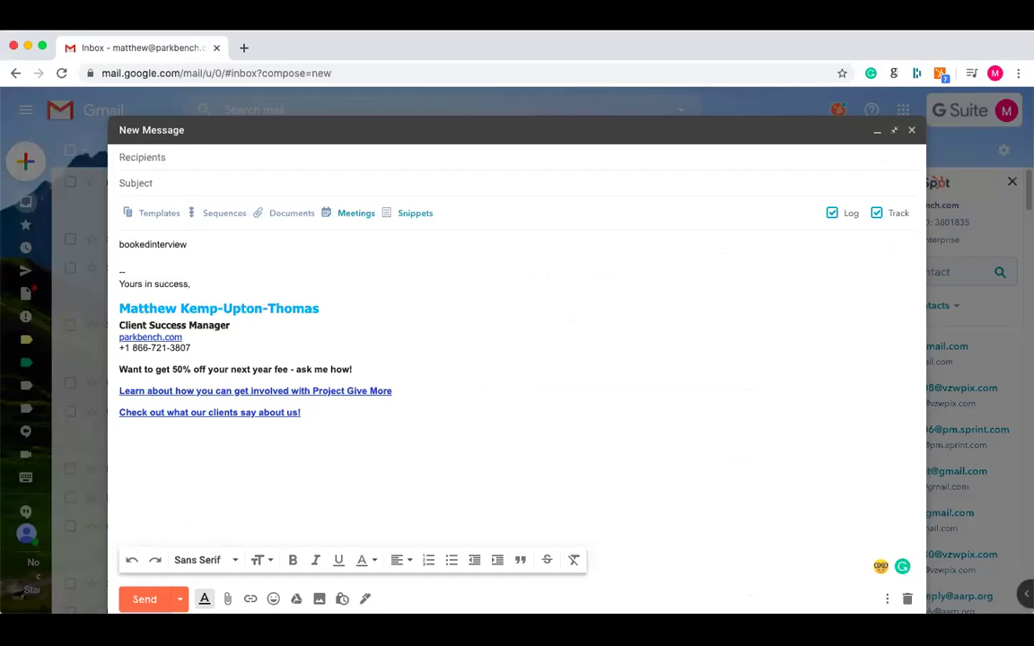
pyautogui.press('Tab')
pyautogui.scroll(-4, 245, 340)
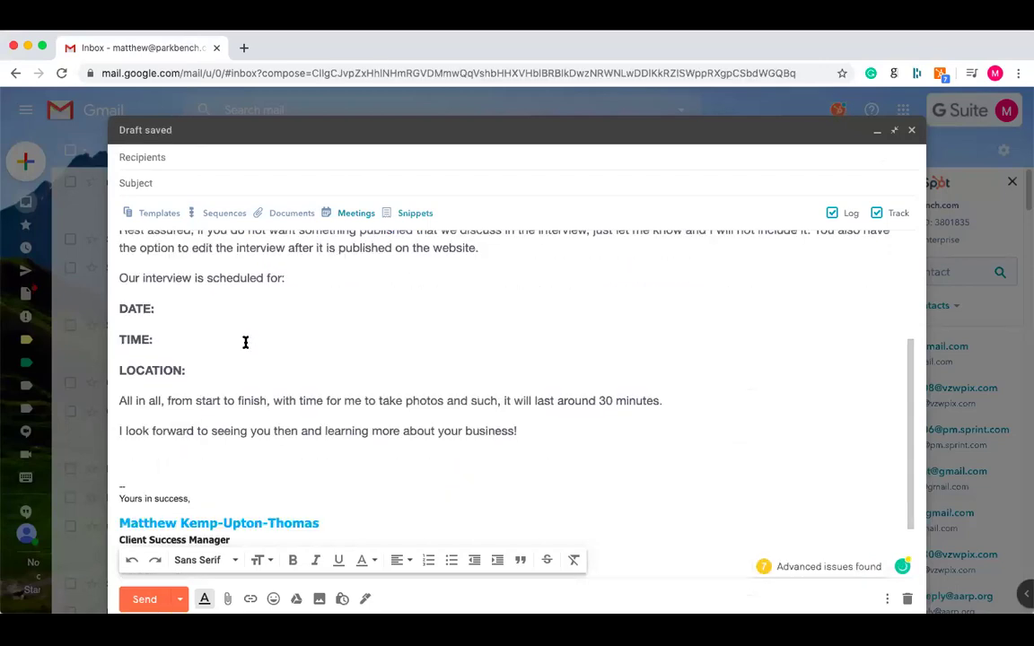
pyautogui.scroll(4, 245, 343)
pyautogui.scroll(3, 245, 342)
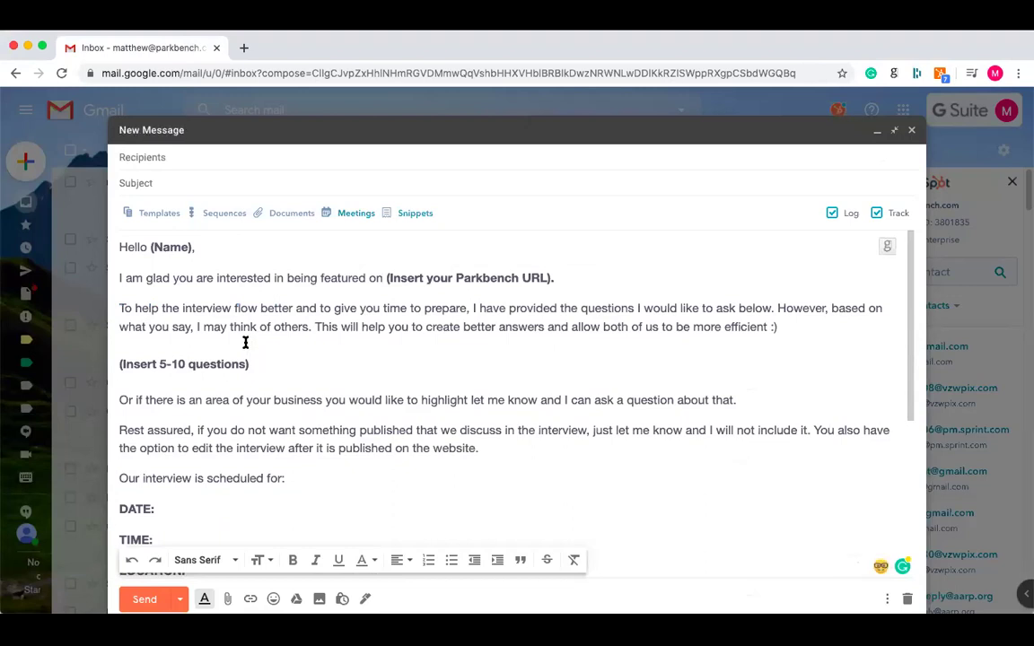
pyautogui.press('super+z')
pyautogui.tripleClick(149, 242)
pyautogui.write('bookedinterview')
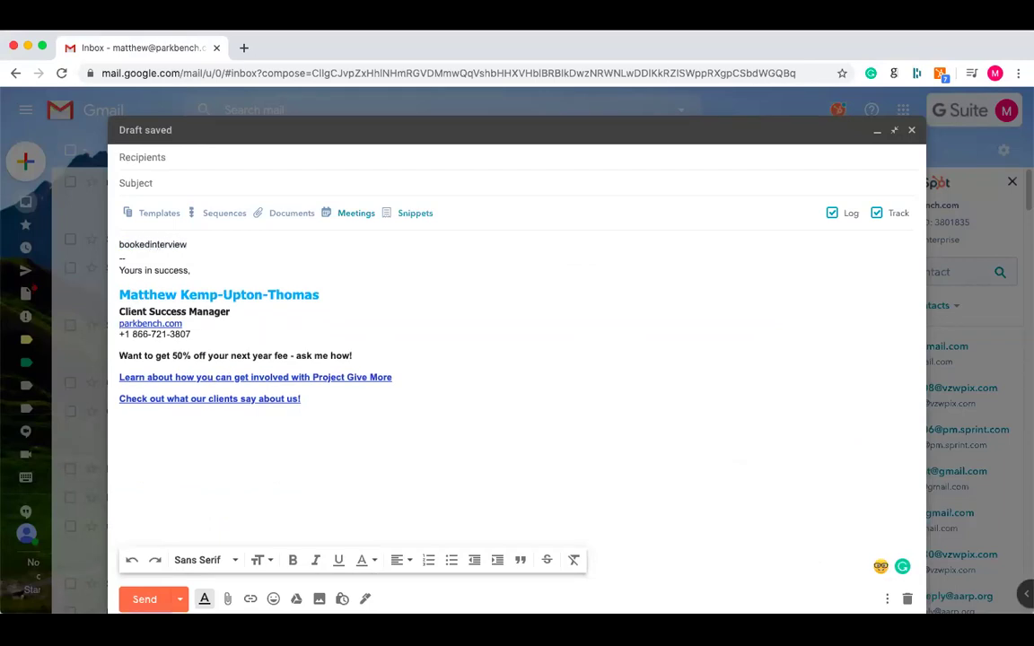
pyautogui.press('space')
# - Review the placeholders: the Parkbench URL, (Insert 5-10 questions), DATE: and the (Name) greeting
pyautogui.scroll(3, 223, 339)
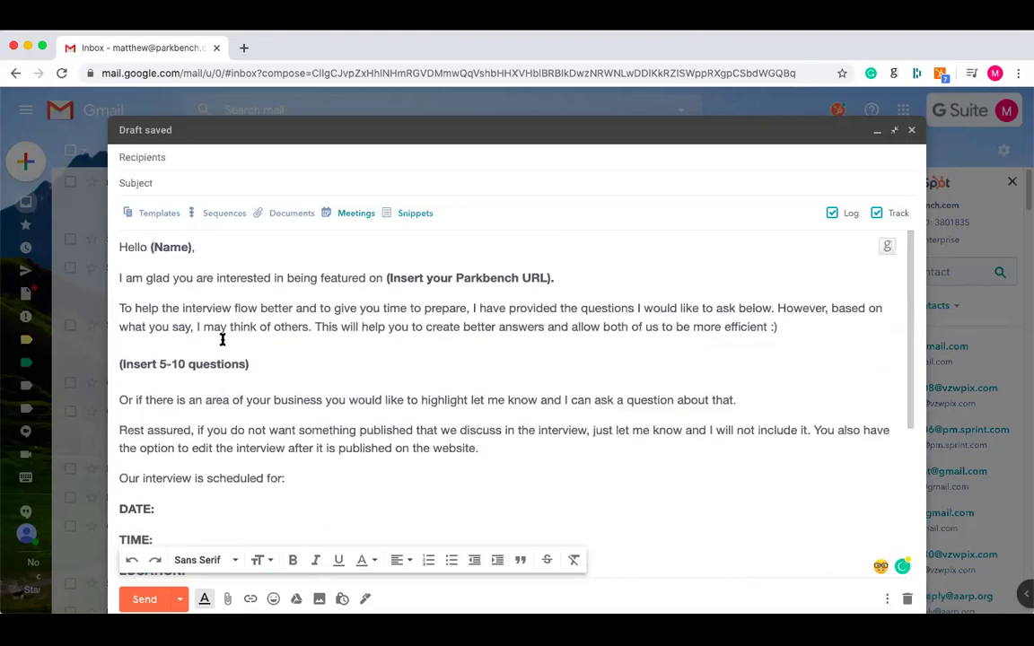
pyautogui.moveTo(387, 279); pyautogui.dragTo(548, 280)
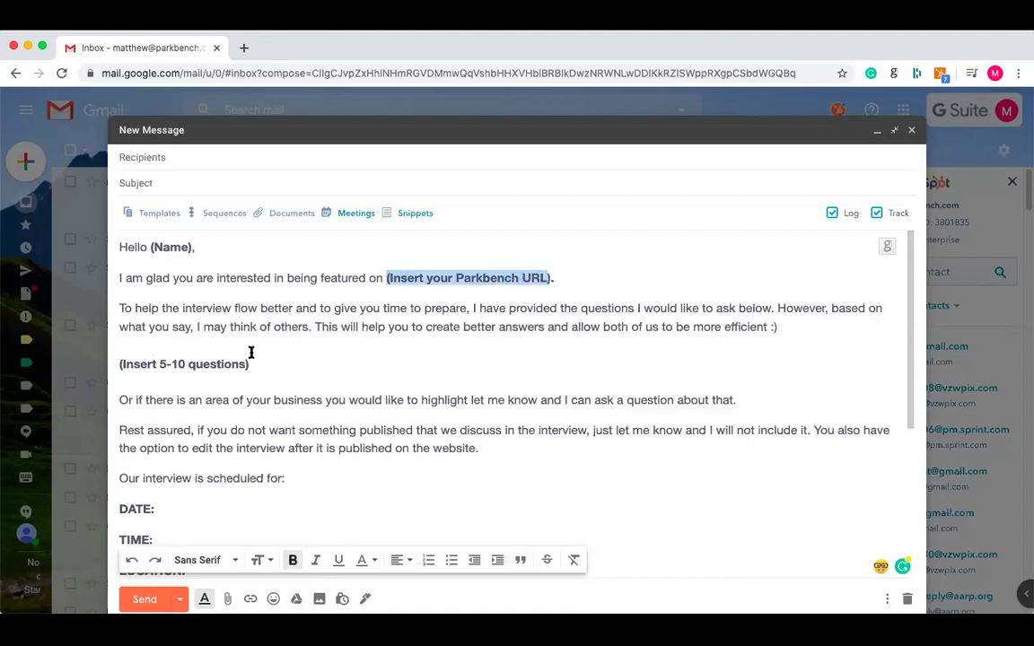
pyautogui.moveTo(248, 365); pyautogui.dragTo(116, 360)
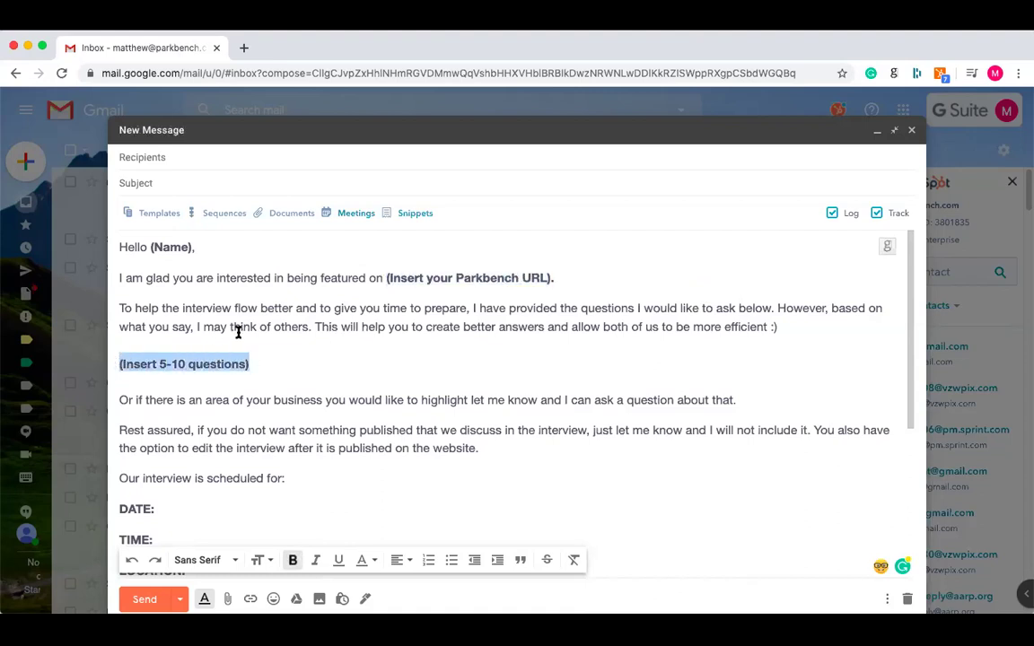
pyautogui.scroll(-1, 238, 332)
pyautogui.scroll(-3, 238, 332)
pyautogui.click(183, 358)
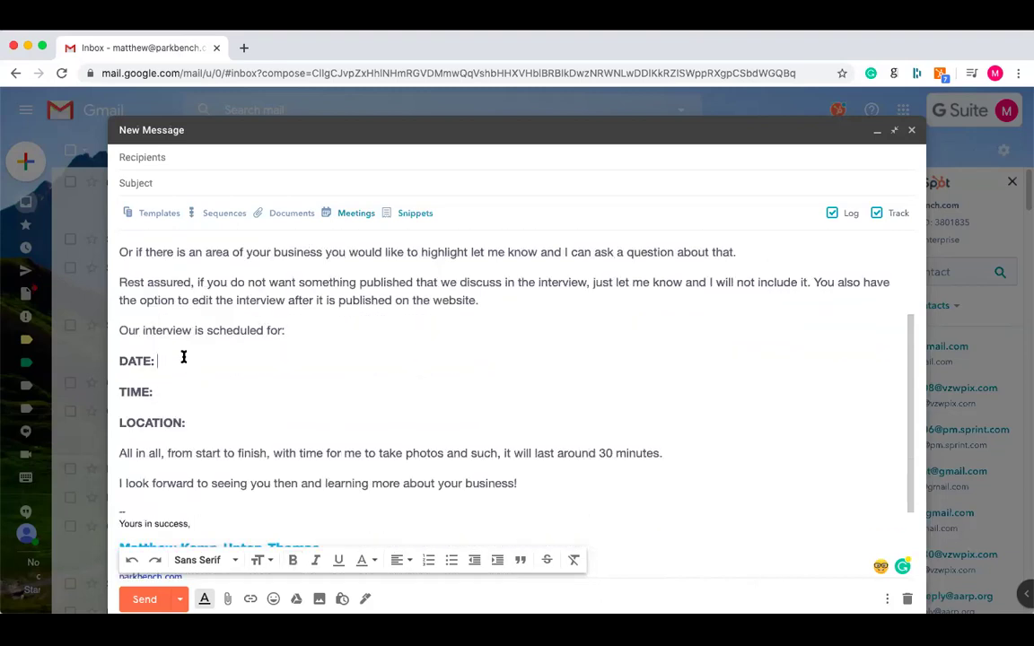
pyautogui.scroll(3, 277, 397)
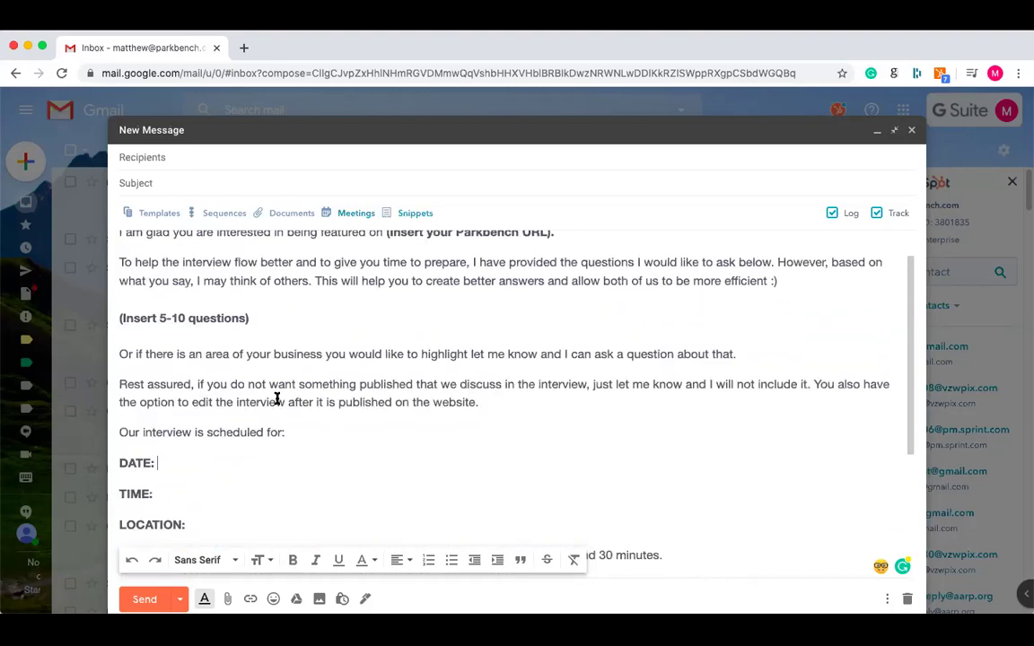
pyautogui.moveTo(150, 247); pyautogui.dragTo(194, 246)
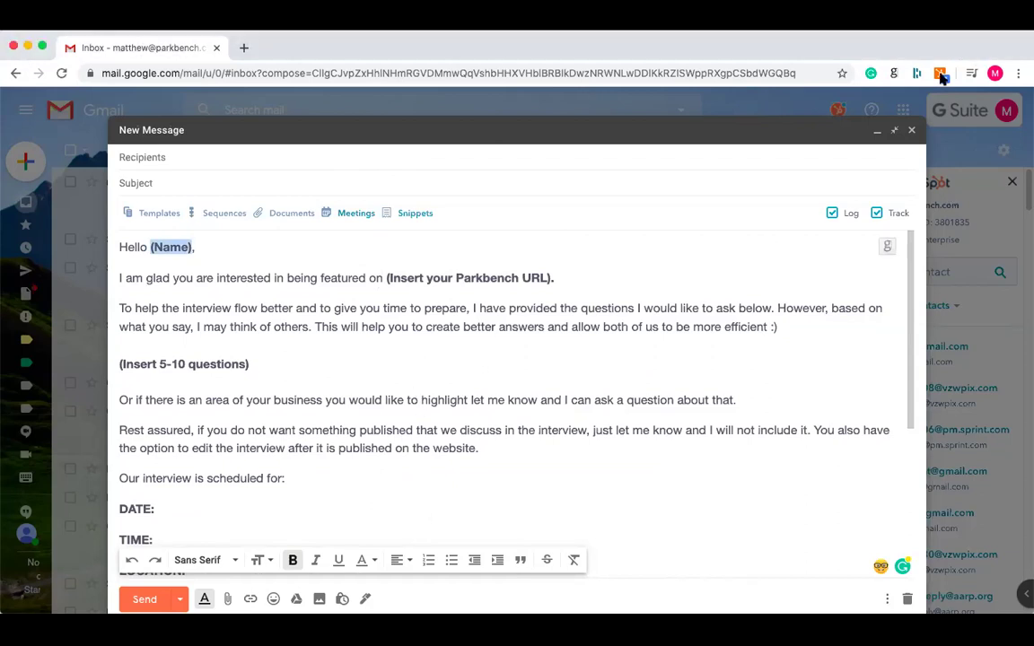
pyautogui.click(894, 76)
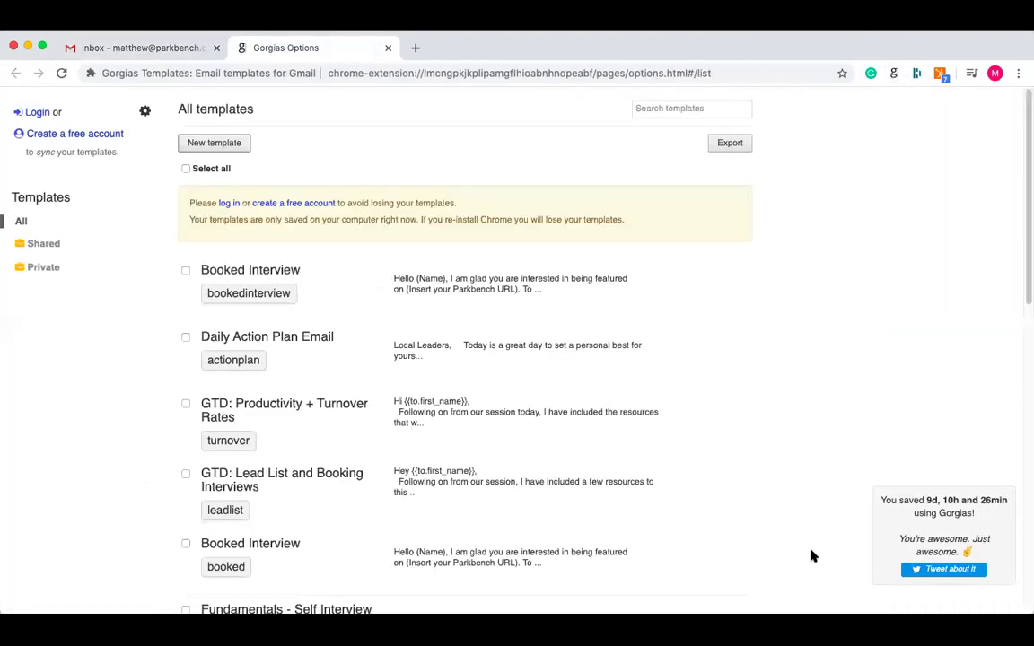
# - Replace (Name) in the Booked Interview greeting with {{to.first_name}}, save, and return to the Gmail draft
pyautogui.click(338, 289)
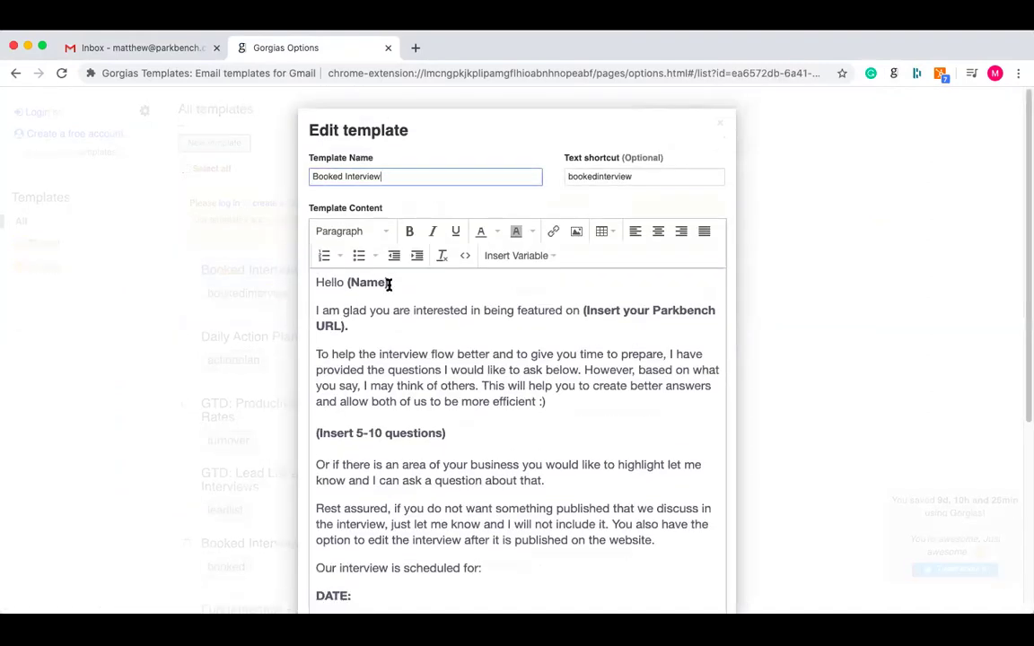
pyautogui.moveTo(389, 282); pyautogui.dragTo(348, 284)
pyautogui.press('BackSpace')
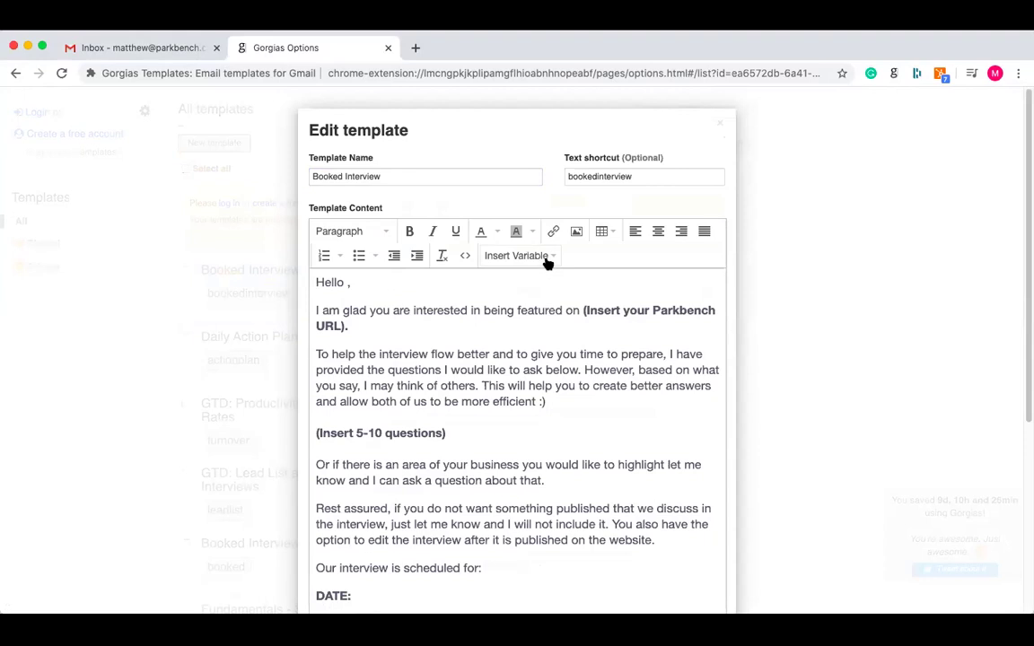
pyautogui.click(548, 261)
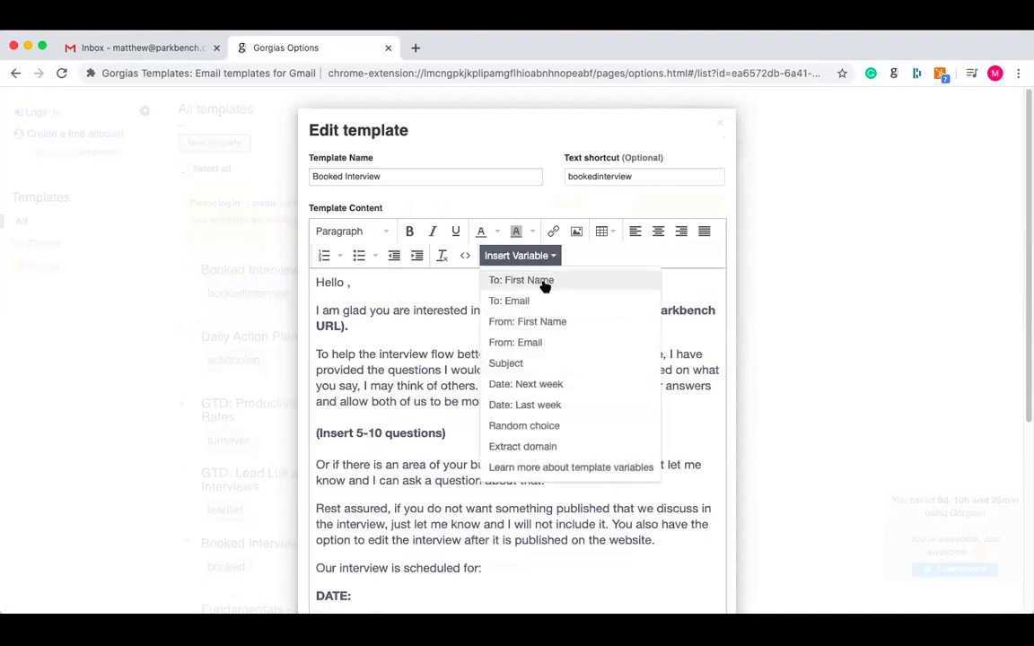
pyautogui.click(545, 285)
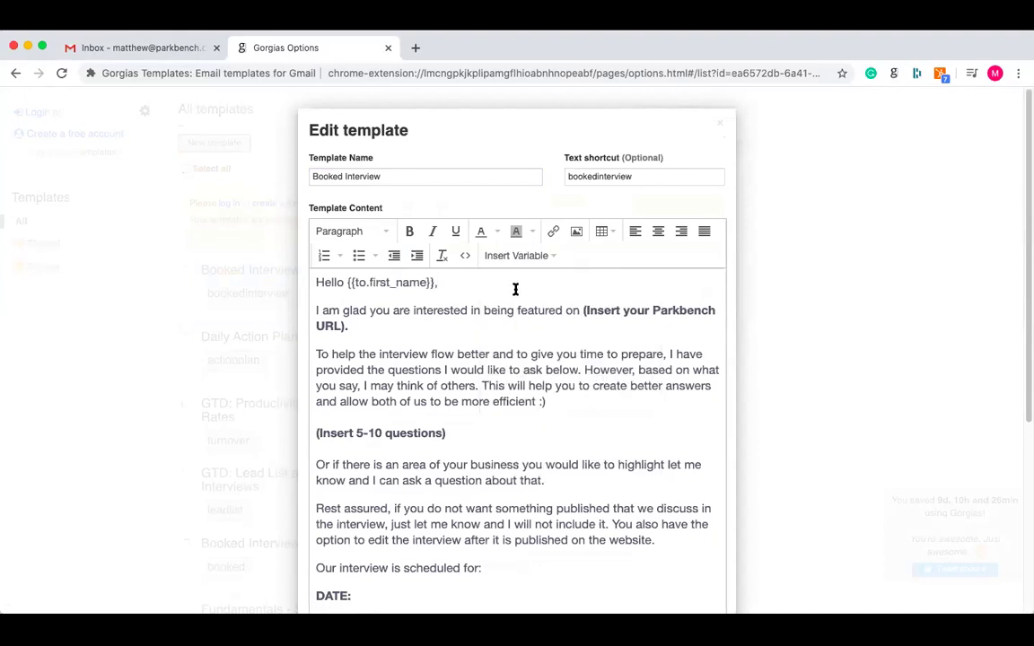
pyautogui.scroll(-2, 515, 289)
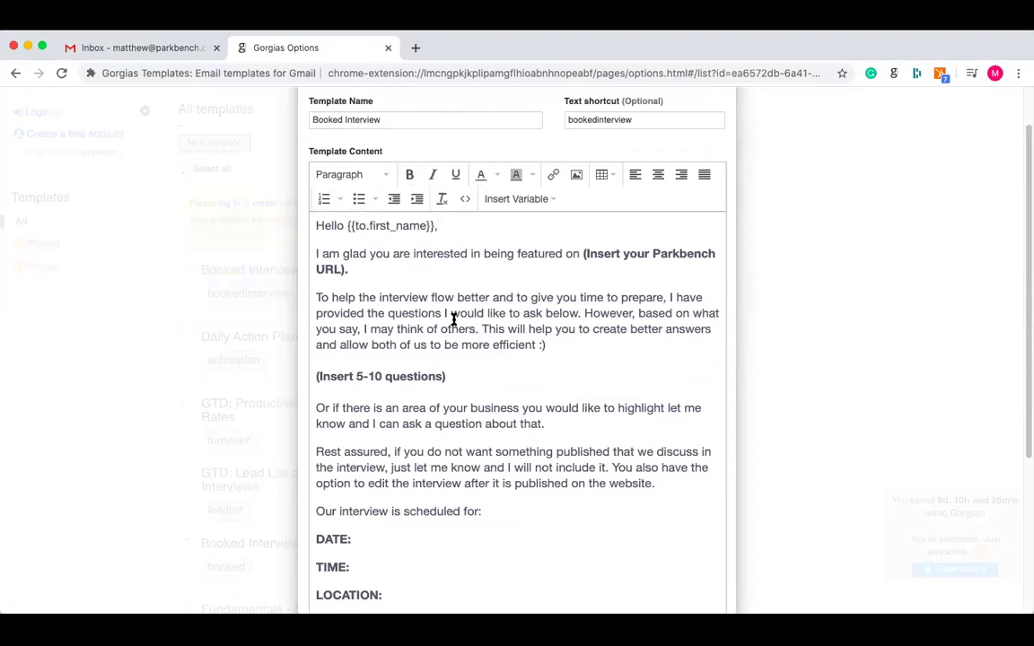
pyautogui.scroll(-5, 453, 320)
pyautogui.click(684, 592)
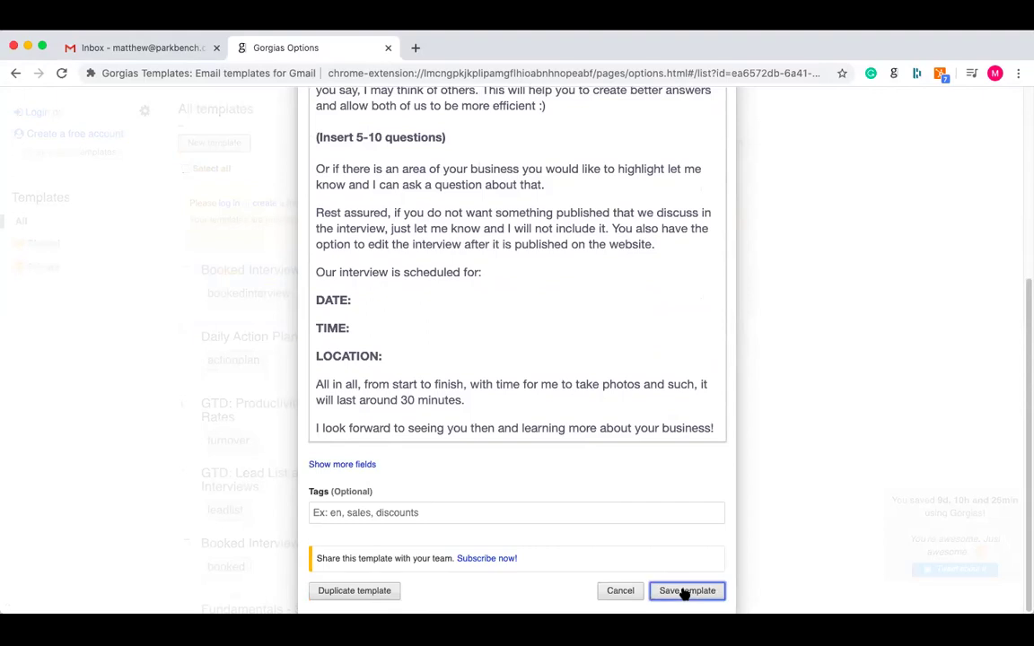
pyautogui.click(188, 50)
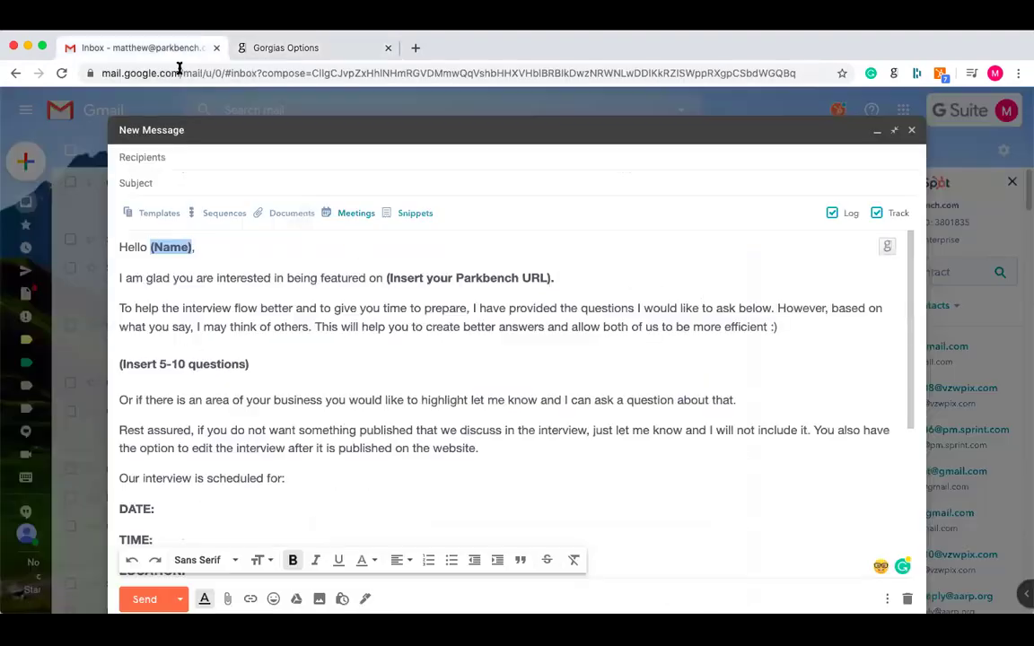
# - Undo the pasted template body and remove the leftover shortcut word and line break
pyautogui.click(209, 477)
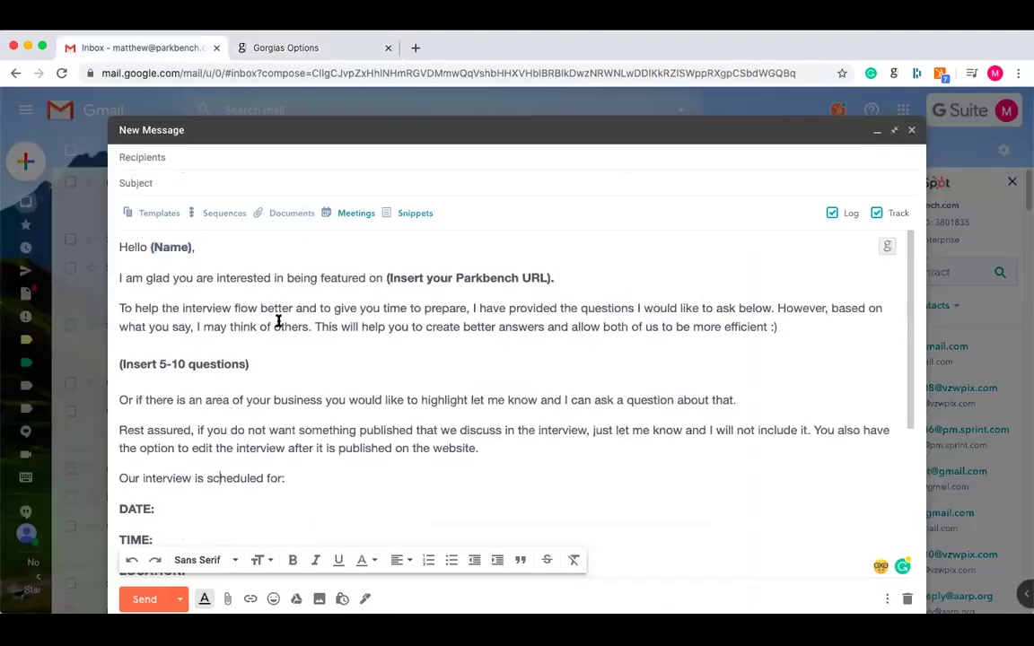
pyautogui.press('super+z')
pyautogui.hotkey('alt', 'BackSpace')
pyautogui.write('b')
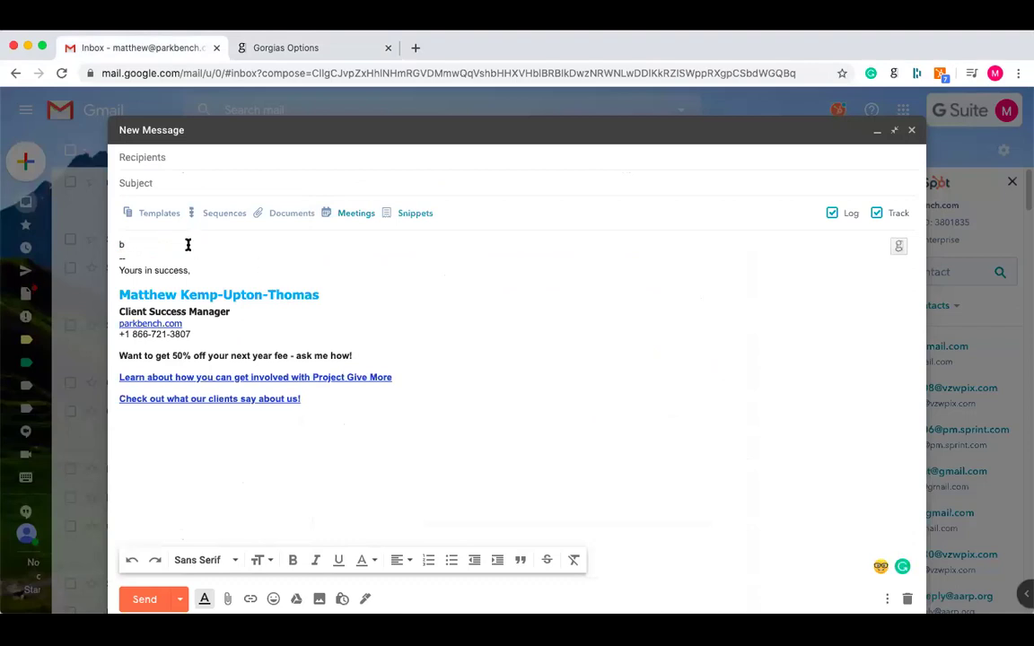
pyautogui.press('Delete')
# - Address the draft to the interviewee, picked from the contact suggestions
pyautogui.click(171, 158)
pyautogui.write('jessie')
pyautogui.press('Return')
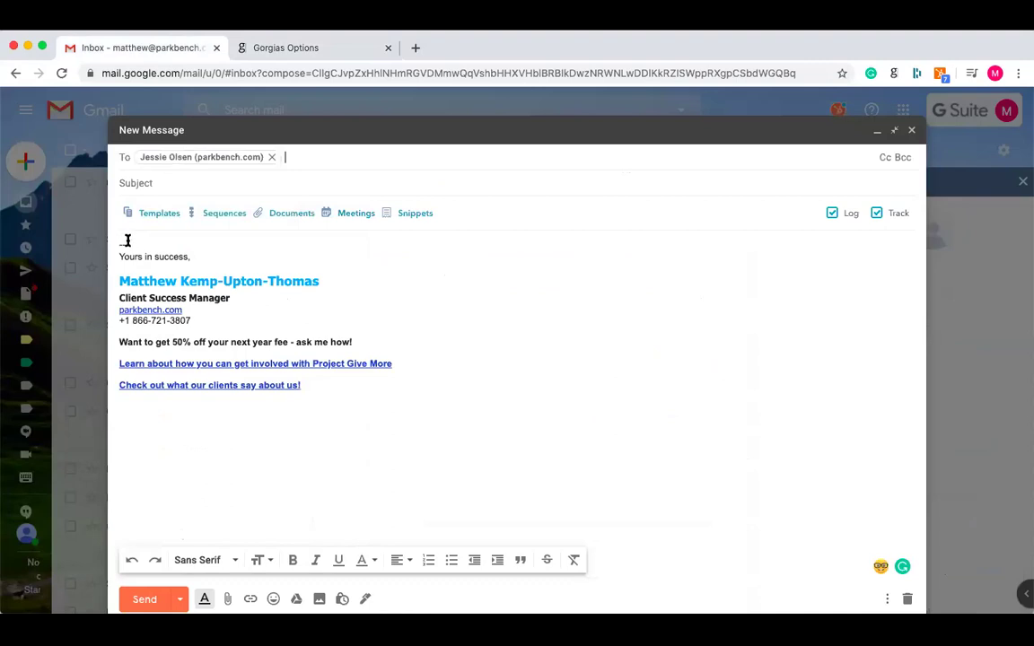
# - Expand the bookedinterview template into the body and paste the subject 'Interview with Parkbench'
pyautogui.click(119, 240)
pyautogui.write('interview')
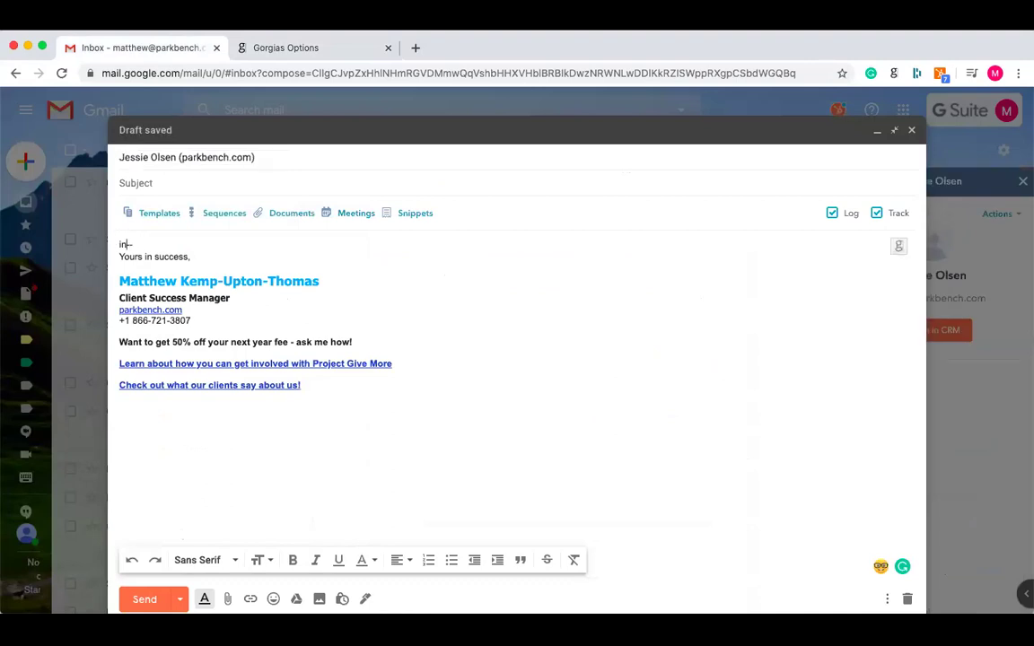
pyautogui.press('Tab')
pyautogui.write('bookedinterview')
pyautogui.press('Tab')
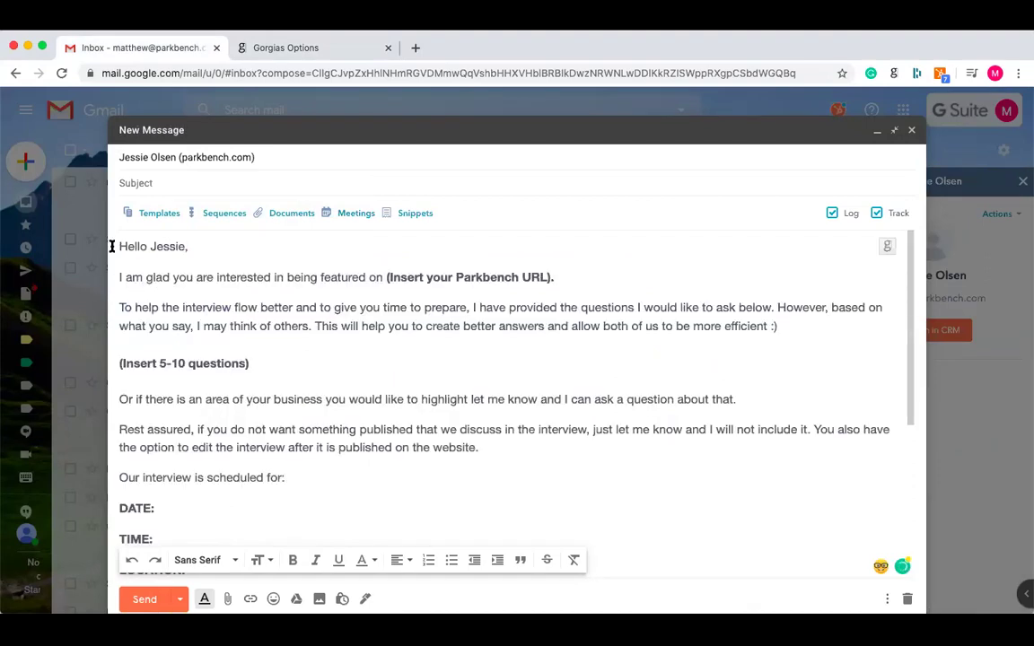
pyautogui.doubleClick(169, 246)
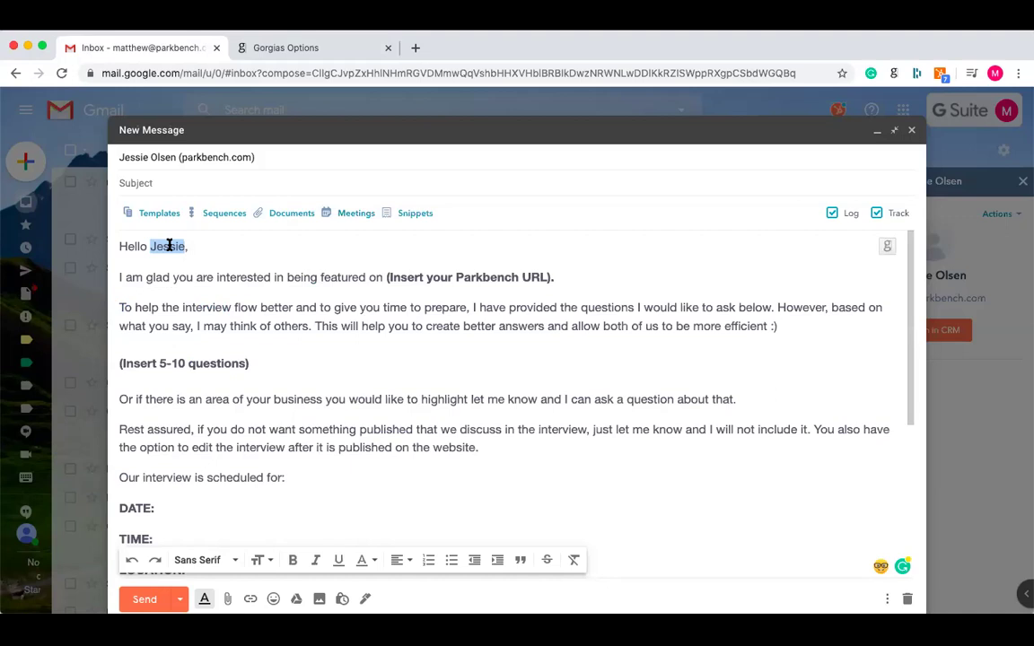
pyautogui.click(218, 184)
pyautogui.write('Interview with Parkbench')
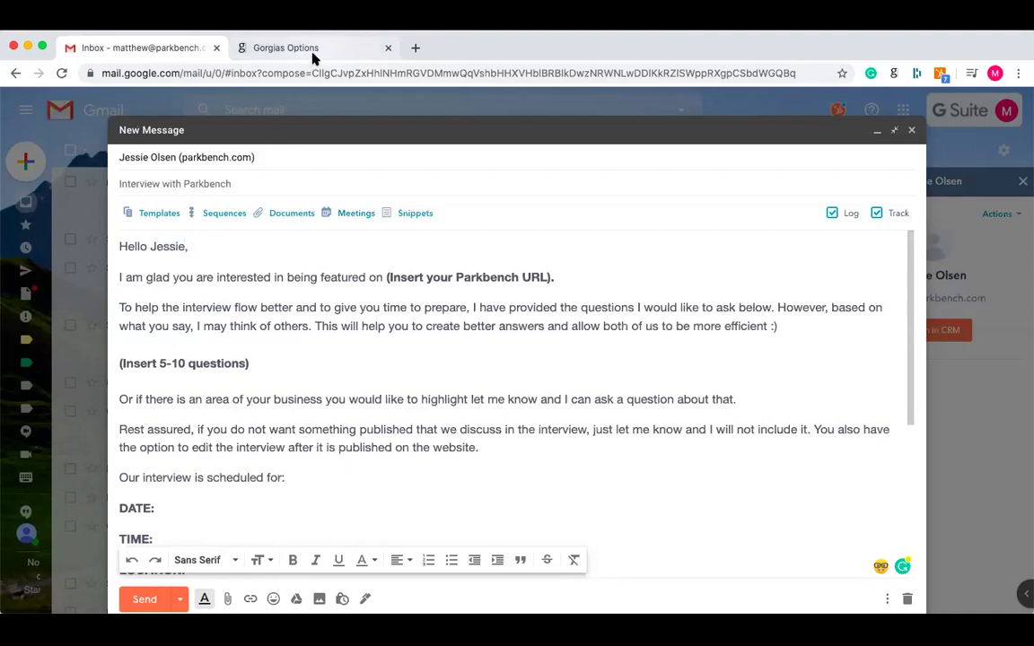
# - Open the Booked Interview template in Gorgias and reveal its extra fields
pyautogui.click(285, 52)
pyautogui.scroll(-1, 356, 262)
pyautogui.click(356, 263)
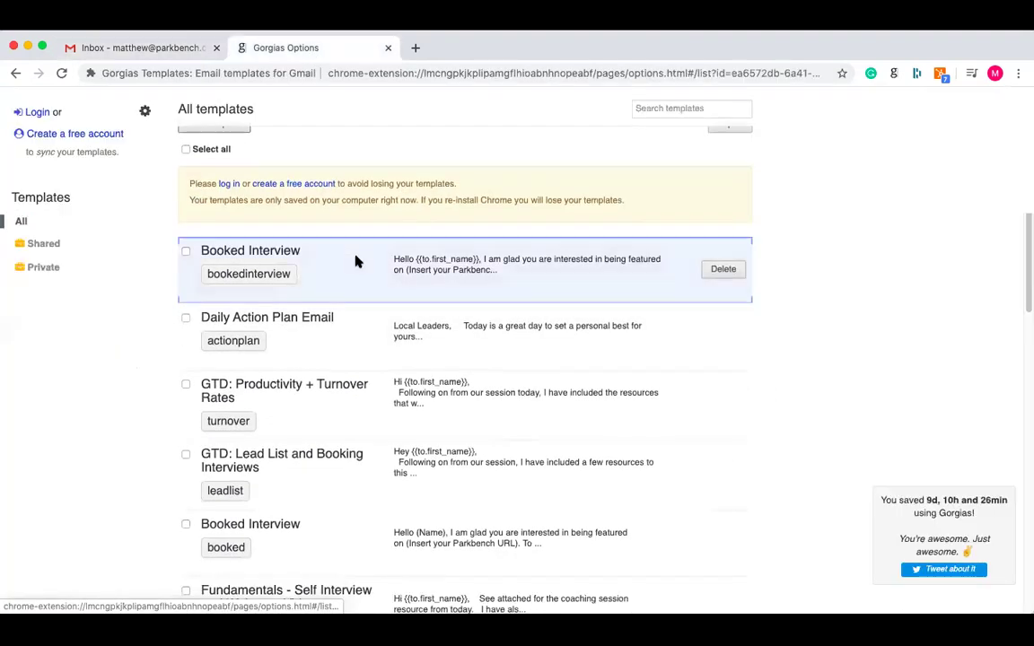
pyautogui.scroll(-5, 355, 264)
pyautogui.scroll(-2, 356, 258)
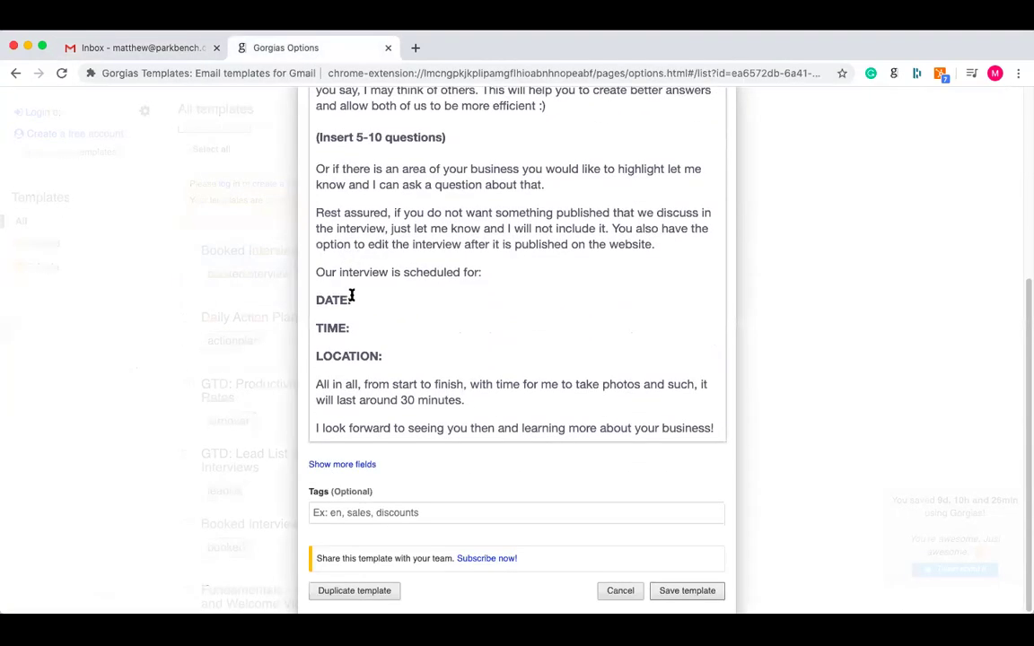
pyautogui.click(377, 465)
pyautogui.scroll(-2, 420, 351)
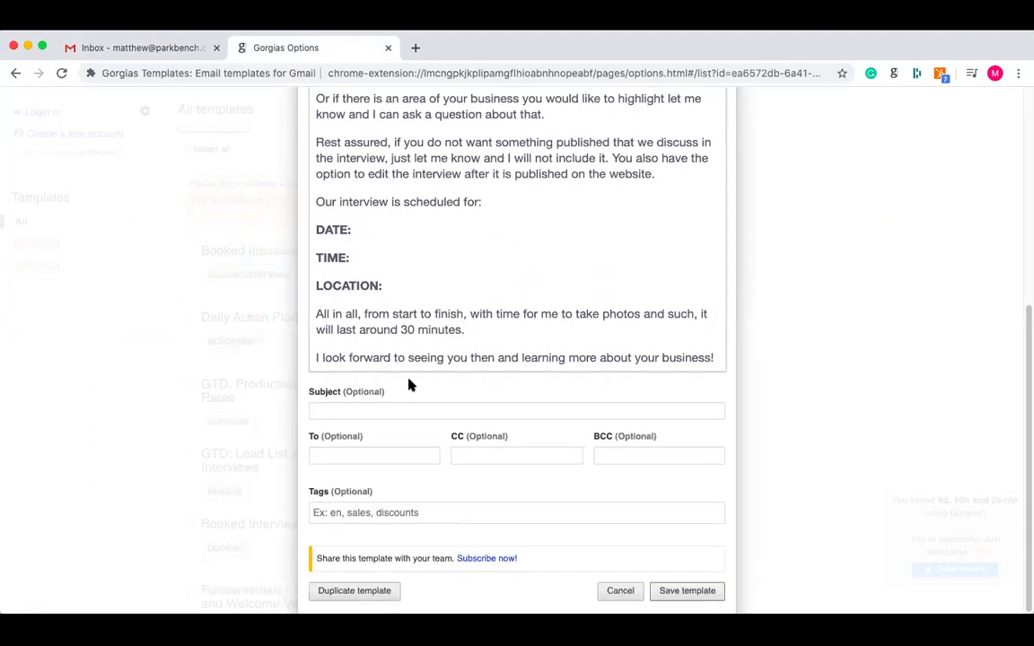
# - Give the template subject 'Looking forward to our interview' and a CC address, then save it
pyautogui.click(368, 413)
pyautogui.write('L')
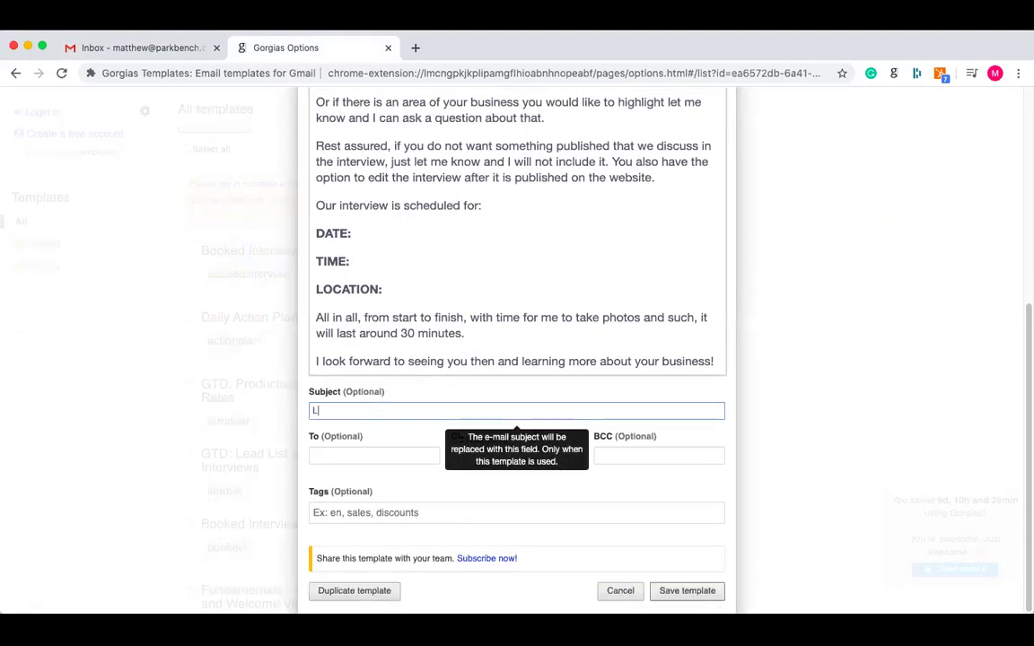
pyautogui.write('ooking for ard to our interview')
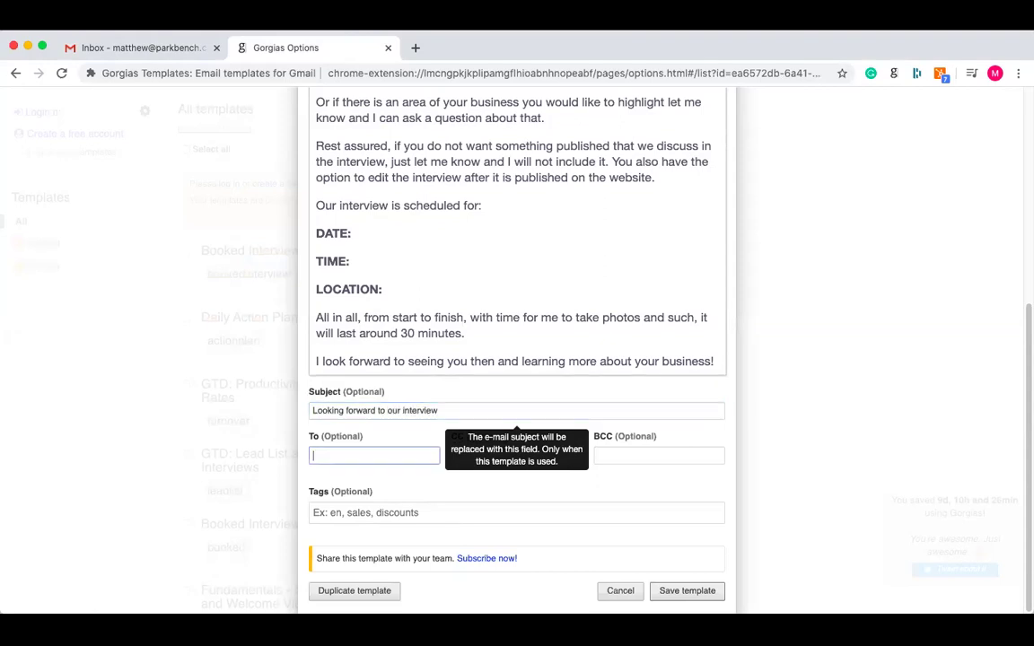
pyautogui.click(477, 455)
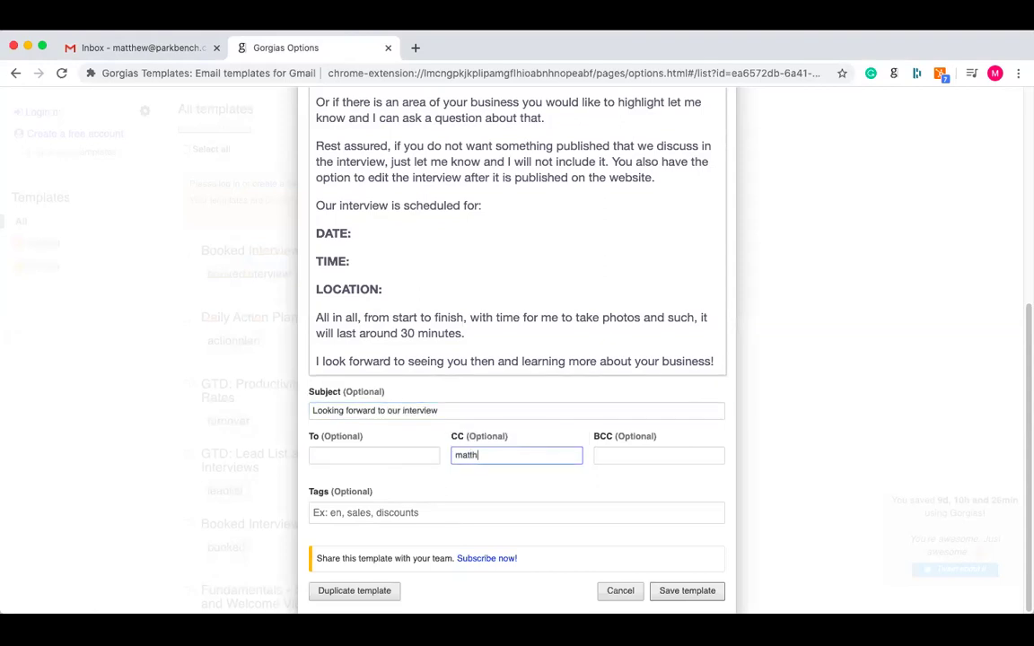
pyautogui.click(684, 592)
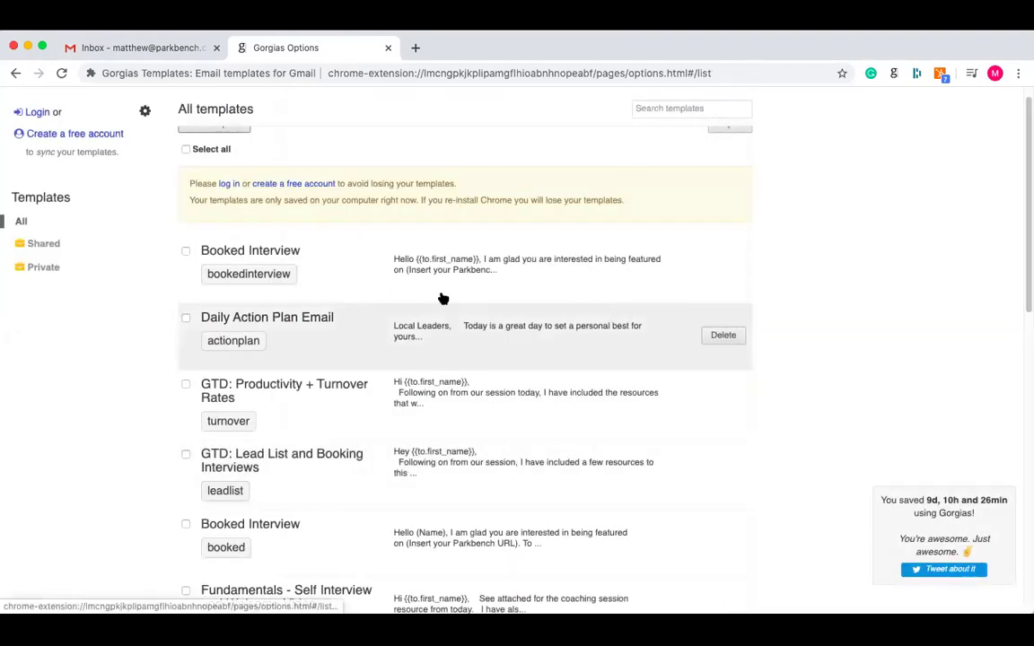
# - In the Gmail draft, clear the old body and re-expand bookedinterview to apply the updated subject and CC
pyautogui.click(144, 49)
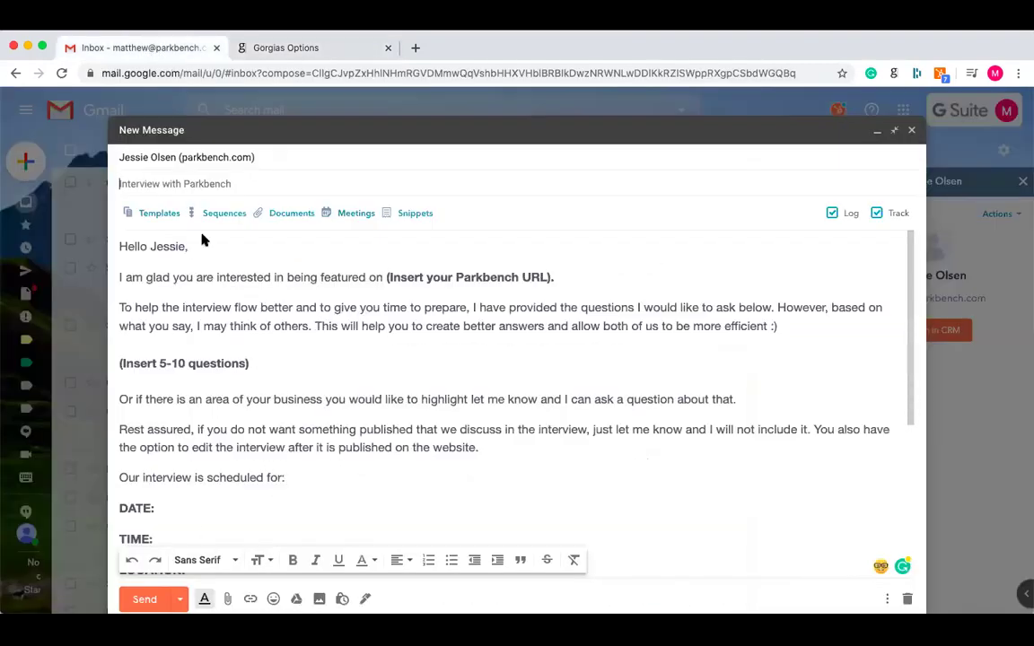
pyautogui.doubleClick(175, 249)
pyautogui.hotkey('ctrl', 'z')
pyautogui.hotkey('ctrl', 'z')
pyautogui.hotkey('ctrl', 'z')
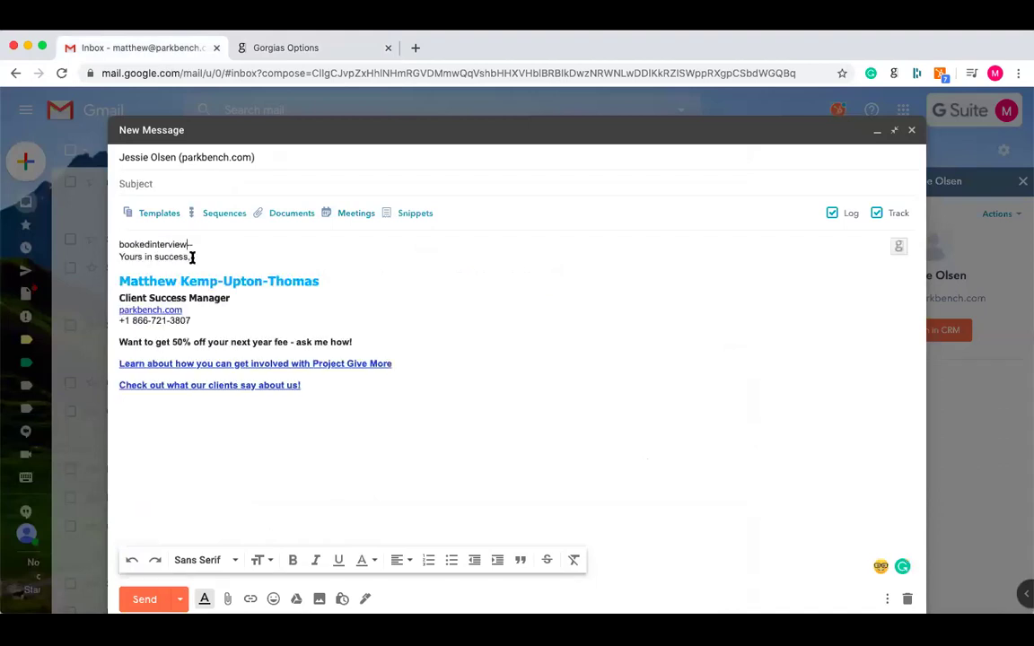
pyautogui.write('bookedinterview')
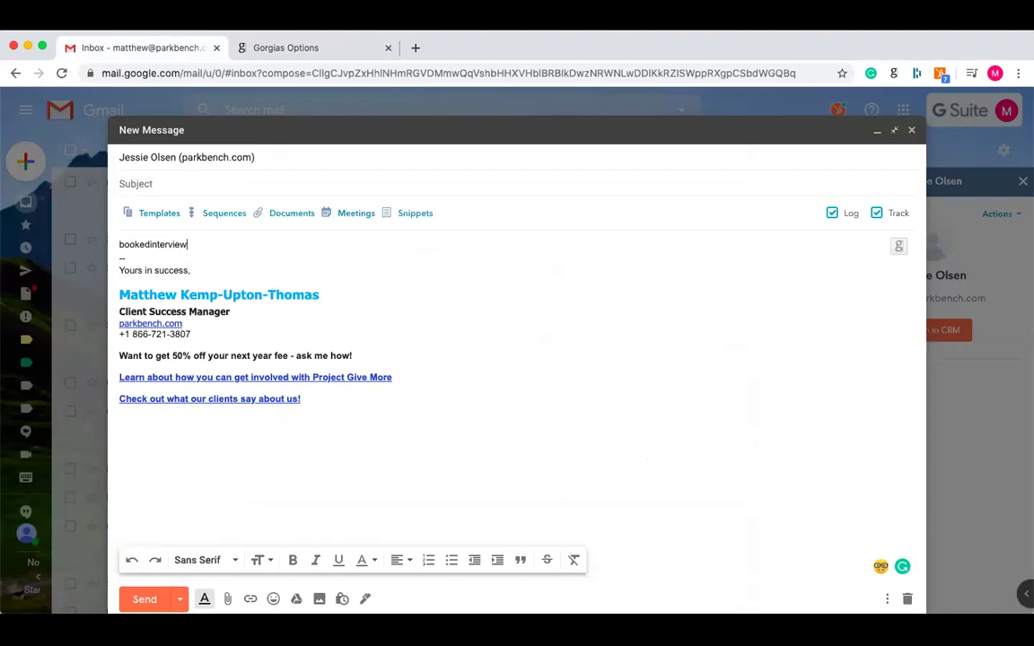
pyautogui.press('Tab')
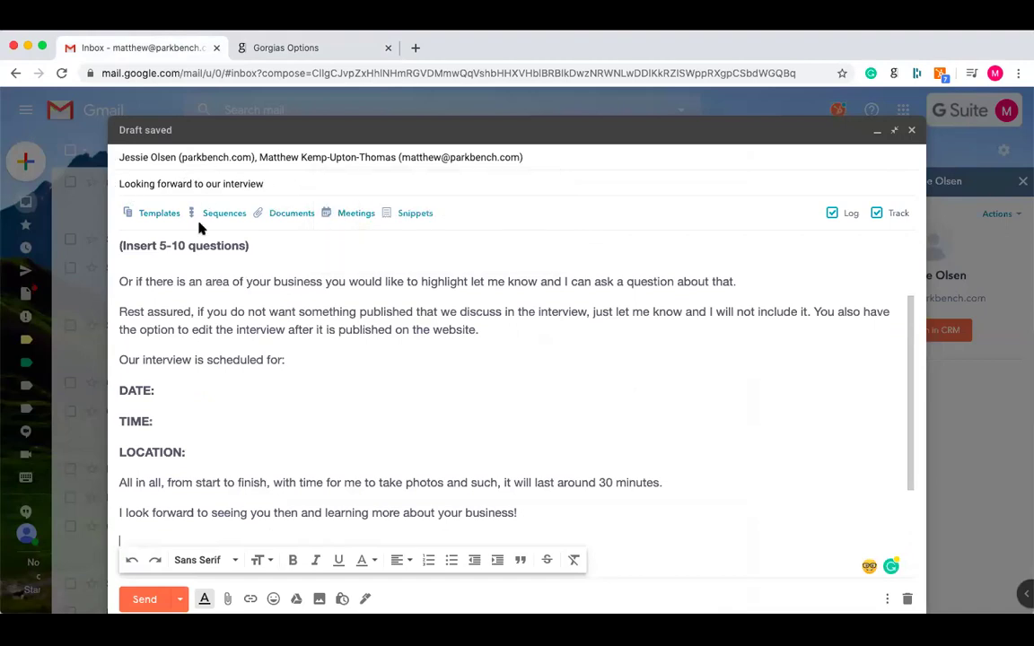
pyautogui.scroll(3, 206, 305)
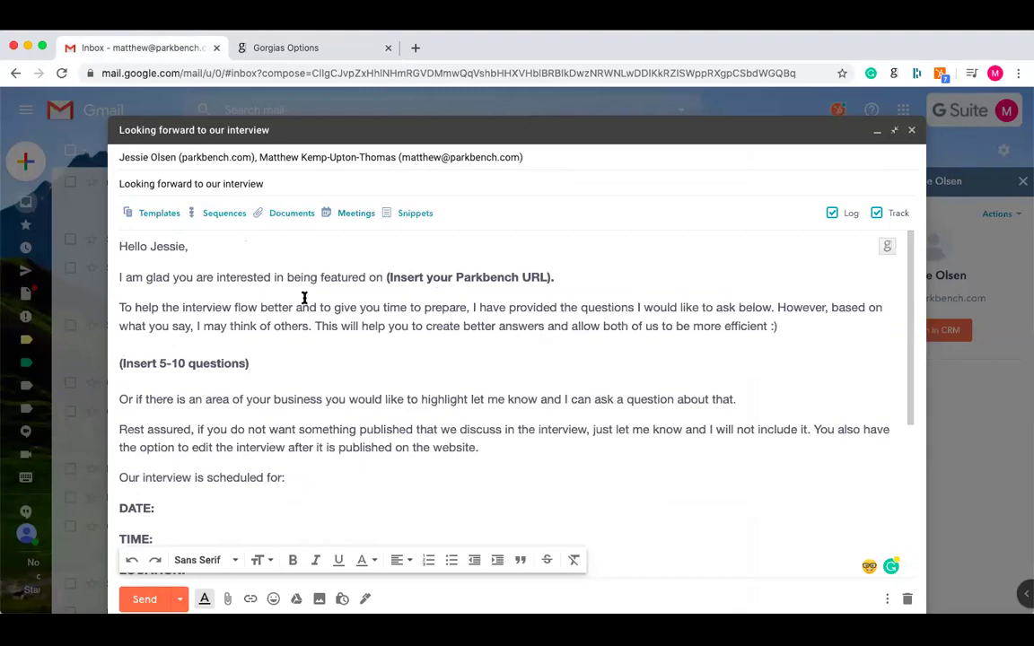
# - Return to Gorgias and scroll the All templates list up to Booked Interview
pyautogui.click(296, 47)
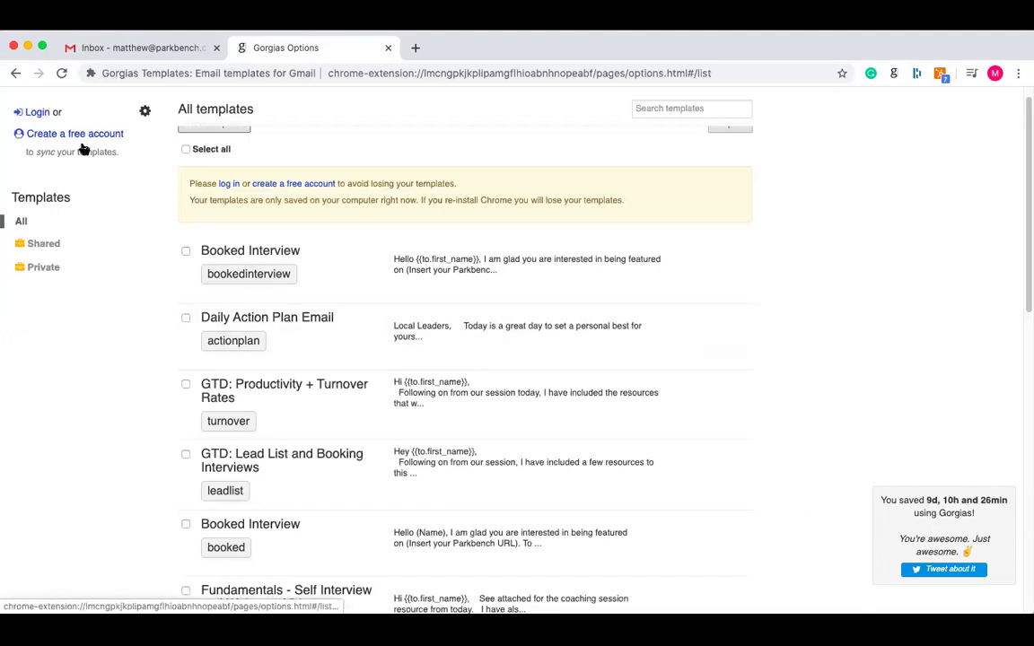
pyautogui.scroll(1, 404, 333)
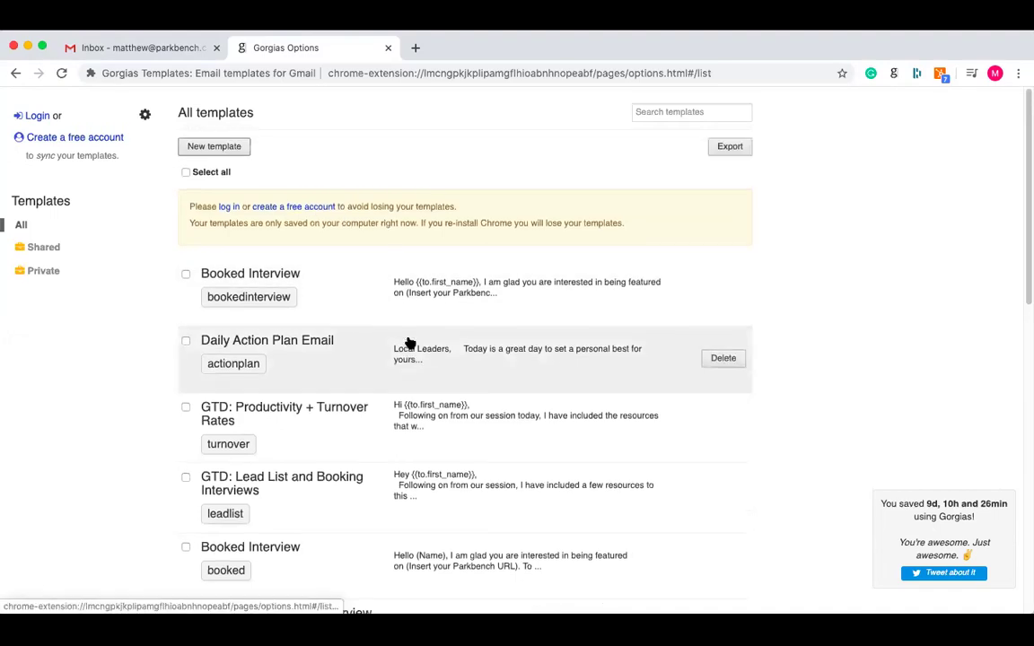